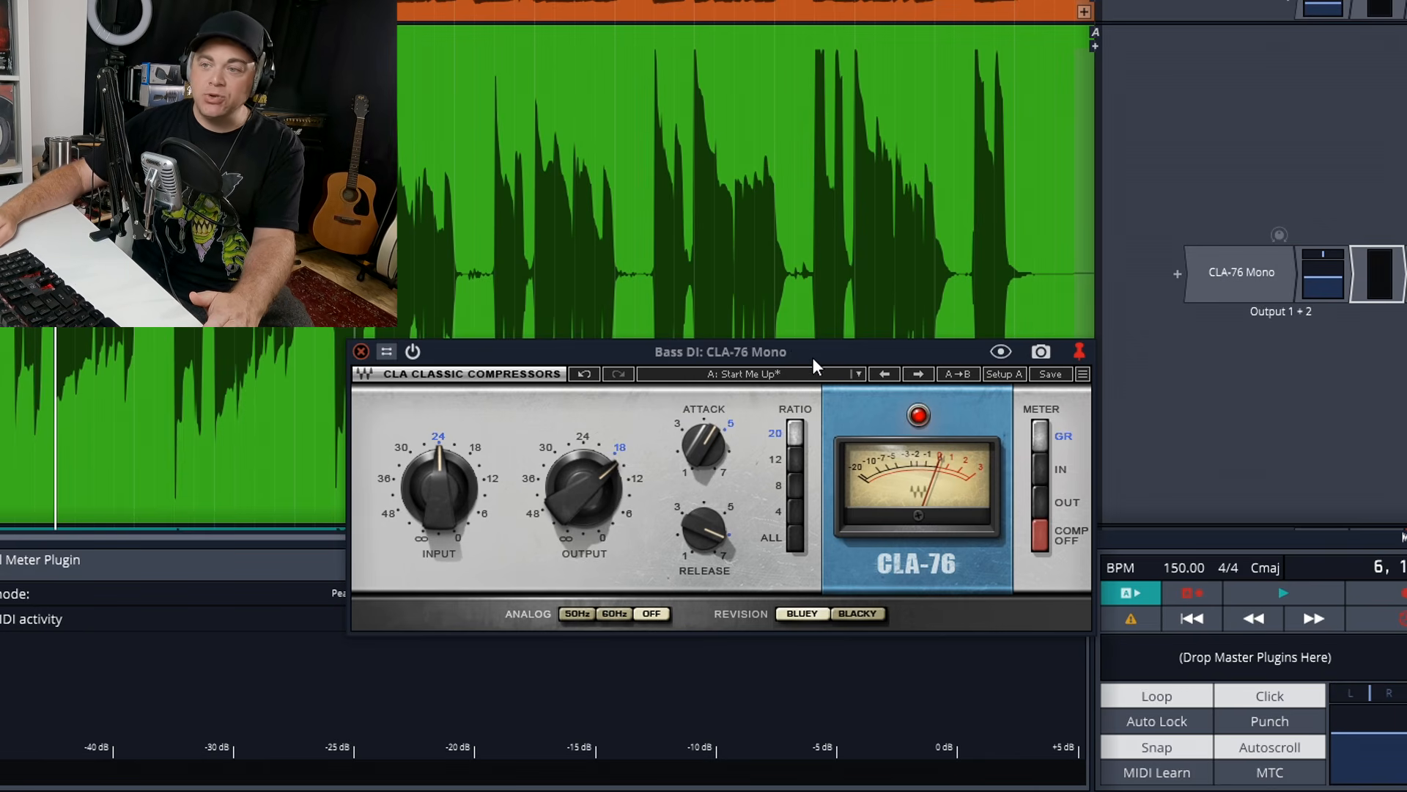
# Step: Try the Blacky revision on the Bass DI compressor, and try the All ratio on Track 18's compressor before returning it to 4
pyautogui.click(857, 614)
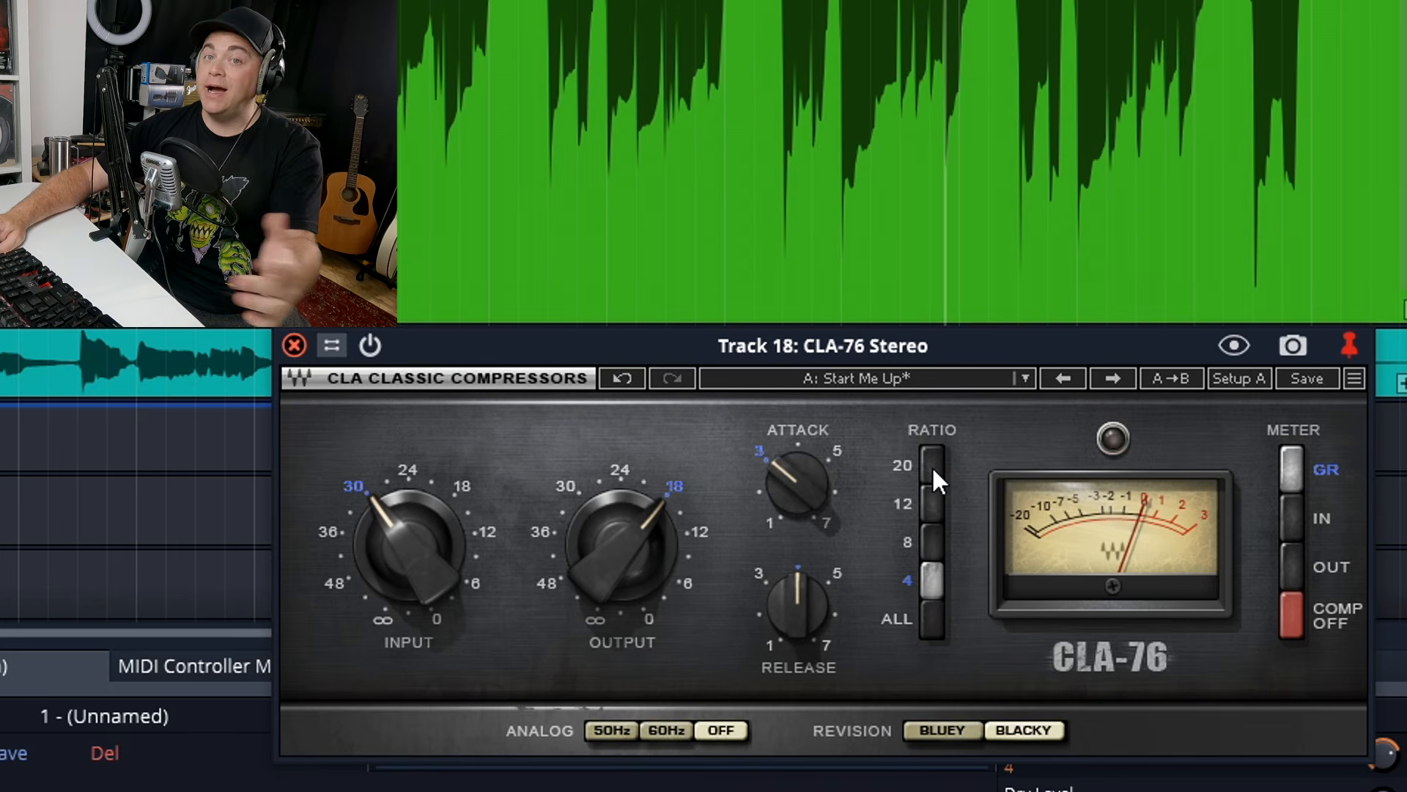
pyautogui.click(934, 622)
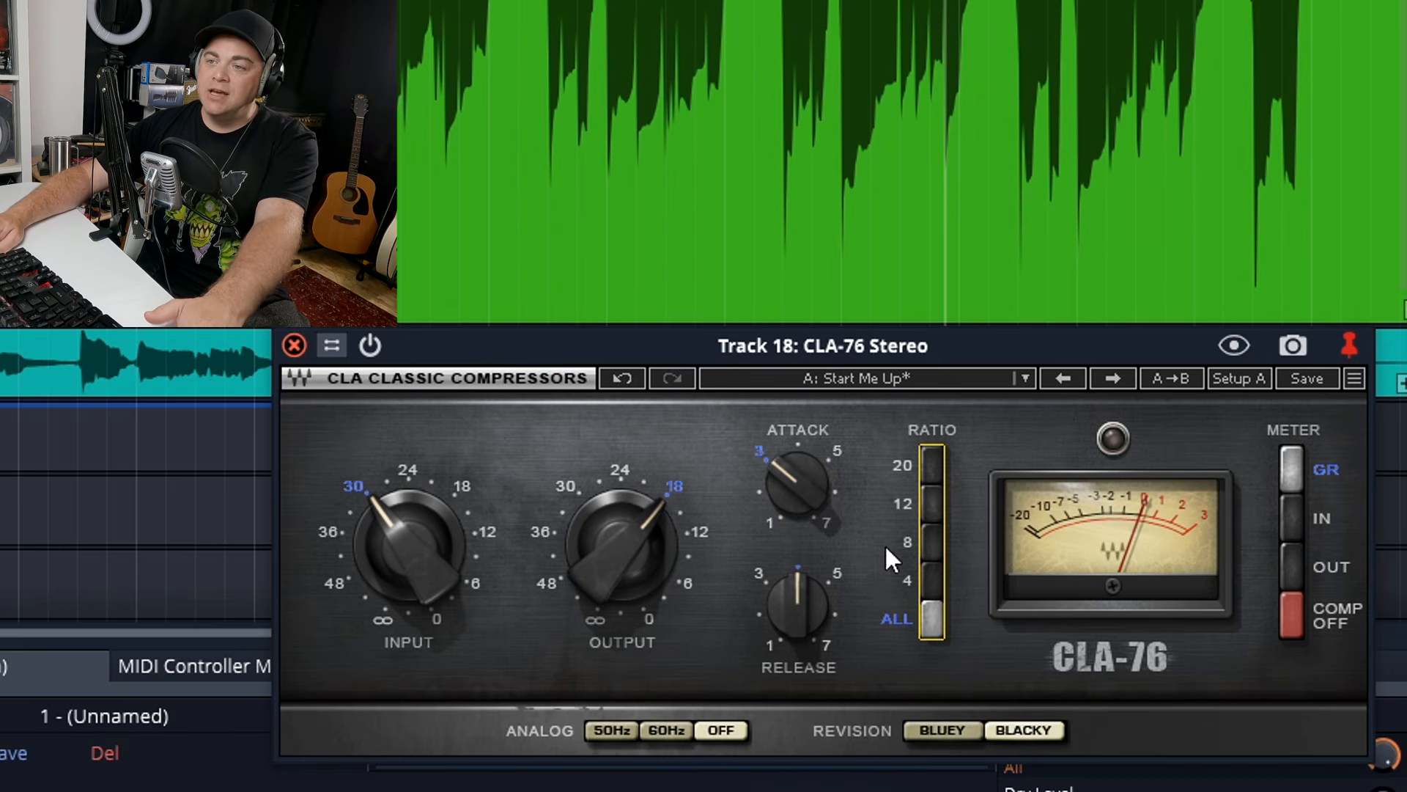
pyautogui.click(929, 578)
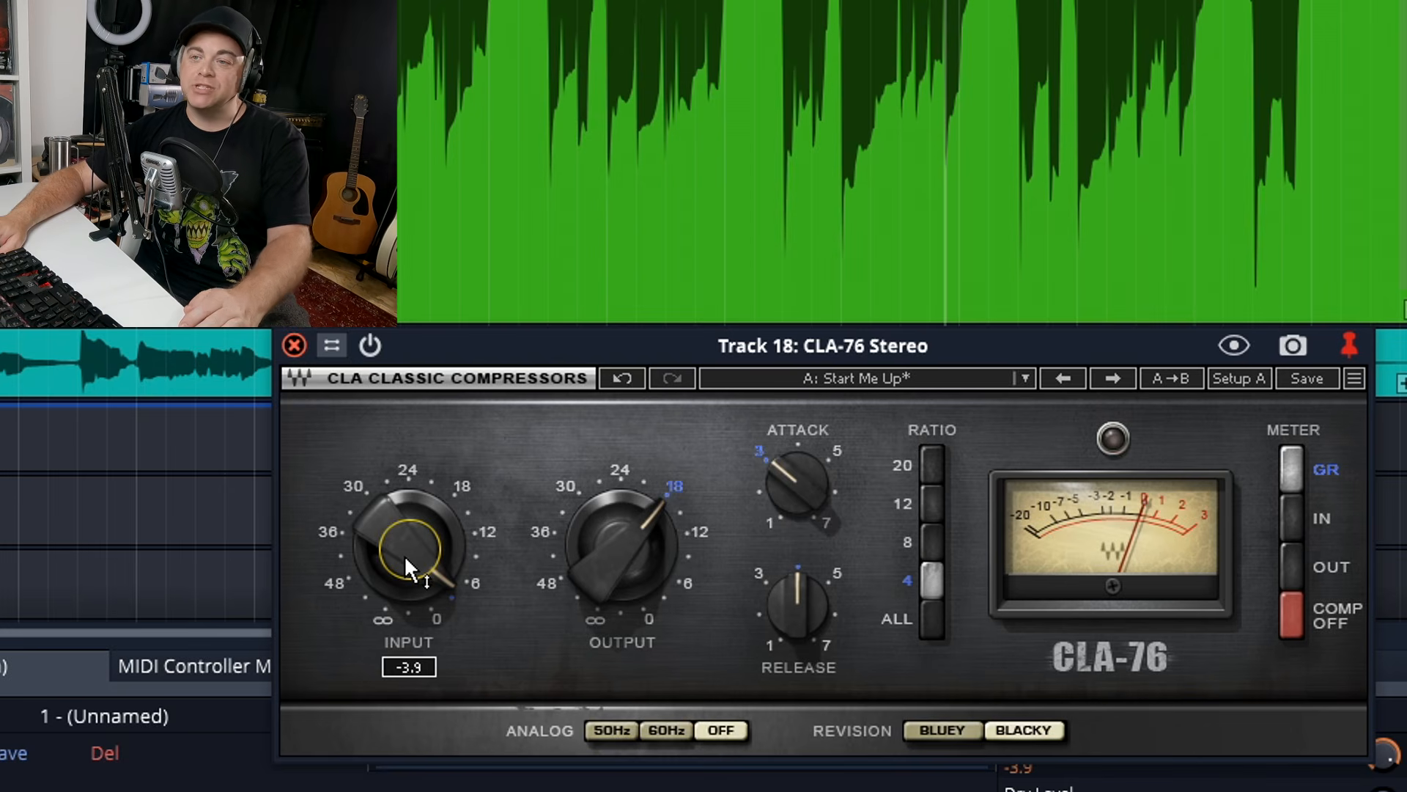
# Step: Turn the input of Track 18's CLA-76 fully down to infinity and set it back to 30
pyautogui.moveTo(384, 552); pyautogui.dragTo(389, 630)
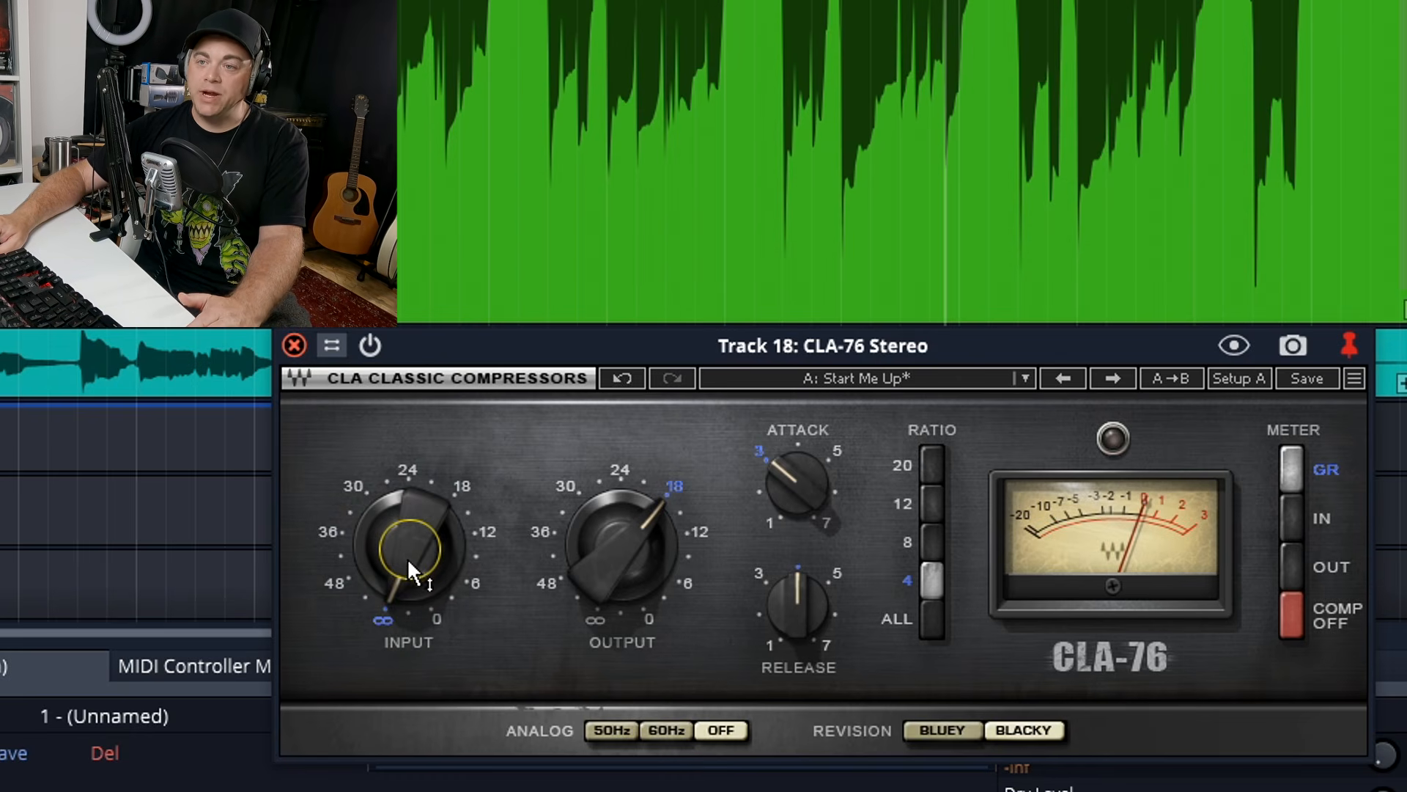
pyautogui.moveTo(405, 563)
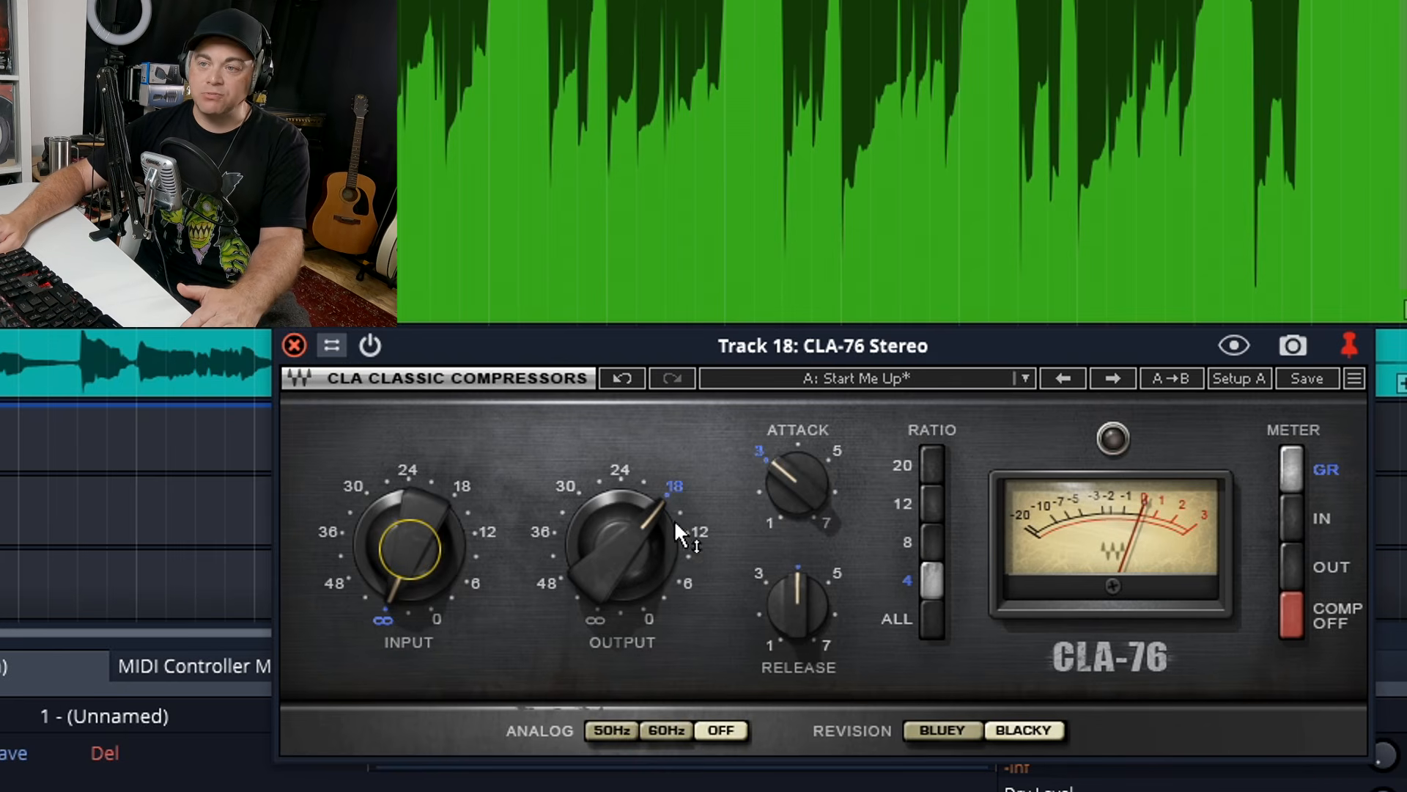
pyautogui.click(354, 486)
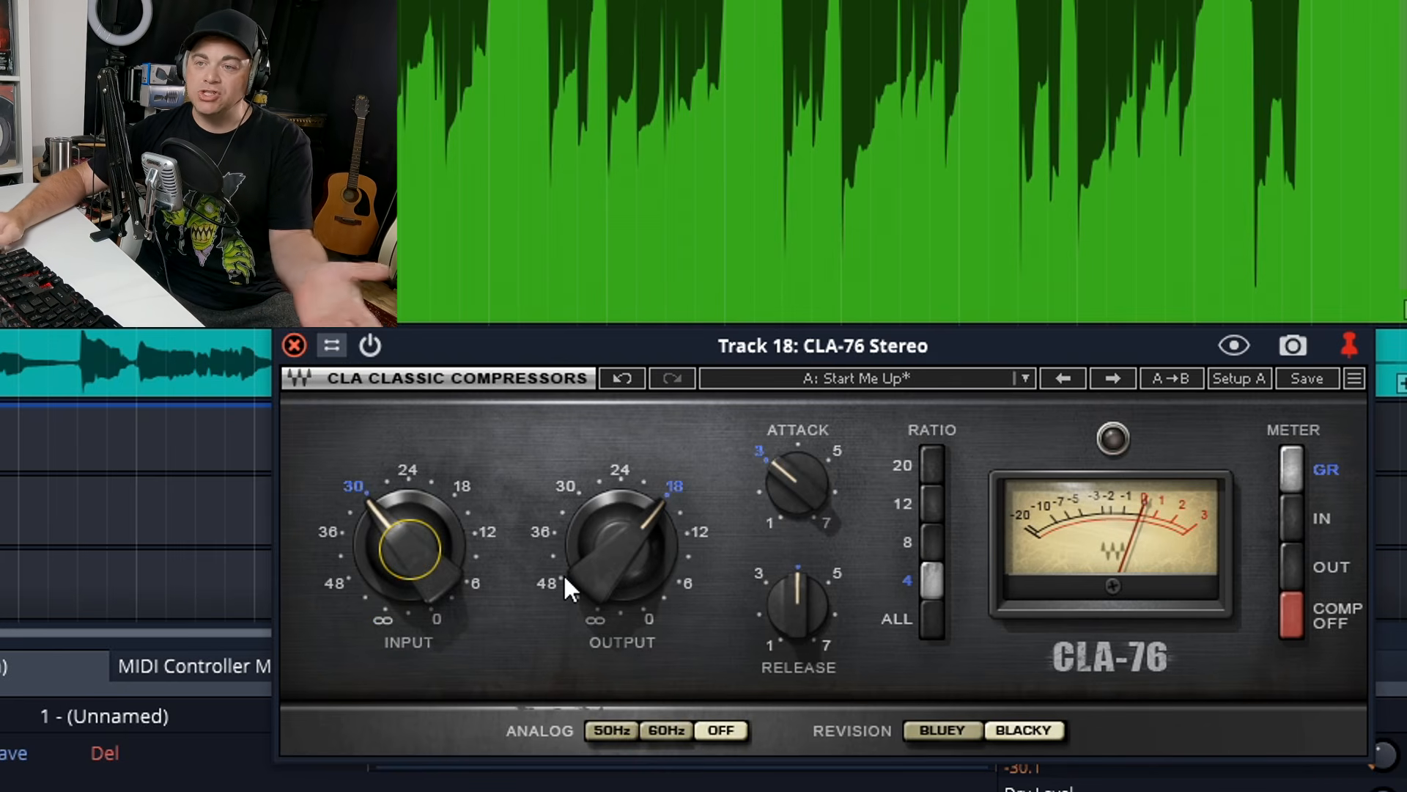
# Step: Lower the input of Track 18's CLA-76 to -41.3 and rebalance its output knob against it
pyautogui.moveTo(402, 579); pyautogui.dragTo(553, 578)
pyautogui.moveTo(622, 546); pyautogui.dragTo(622, 604)
pyautogui.moveTo(410, 548); pyautogui.dragTo(410, 586)
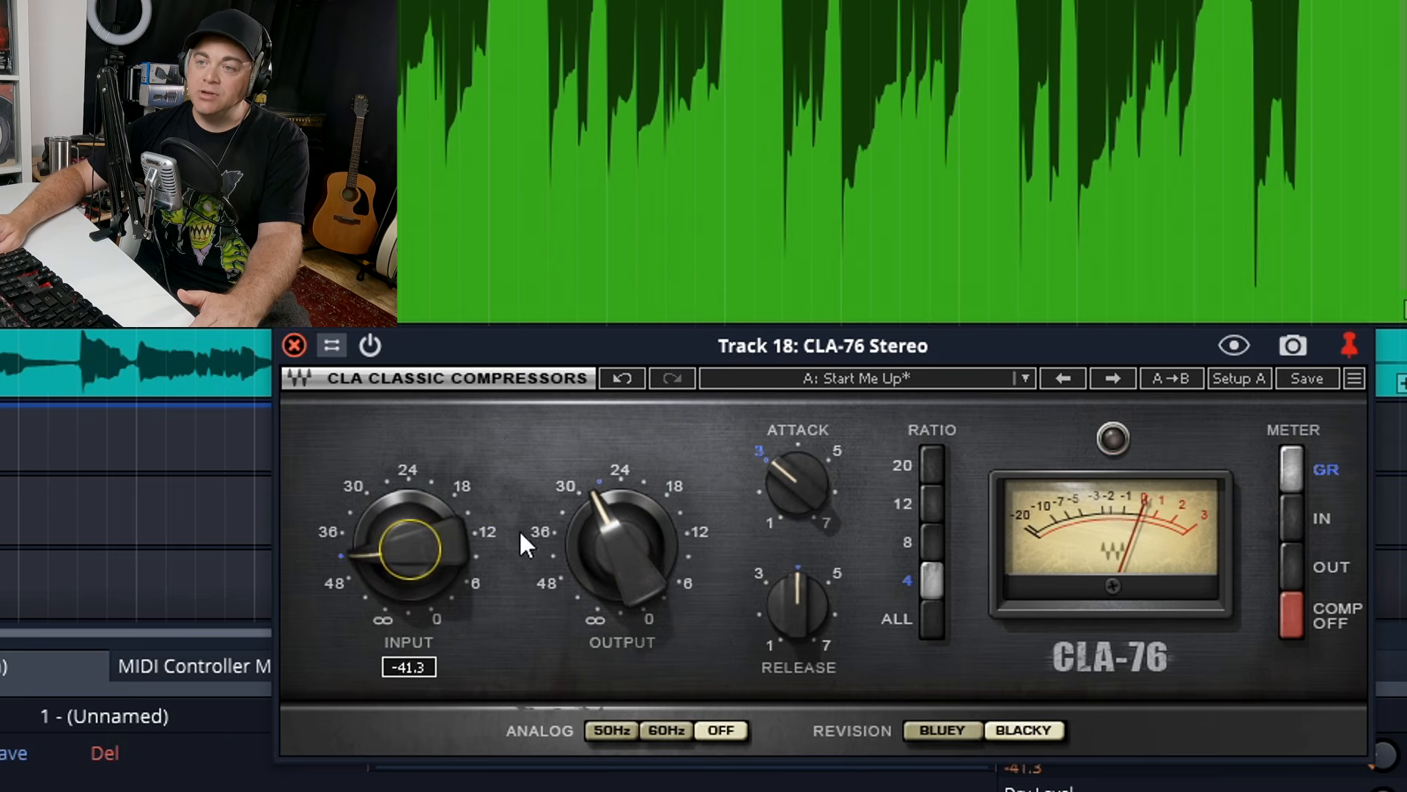
pyautogui.moveTo(621, 548)
pyautogui.mouseDown()
pyautogui.moveTo(621, 524)
pyautogui.moveTo(621, 542)
pyautogui.mouseUp()
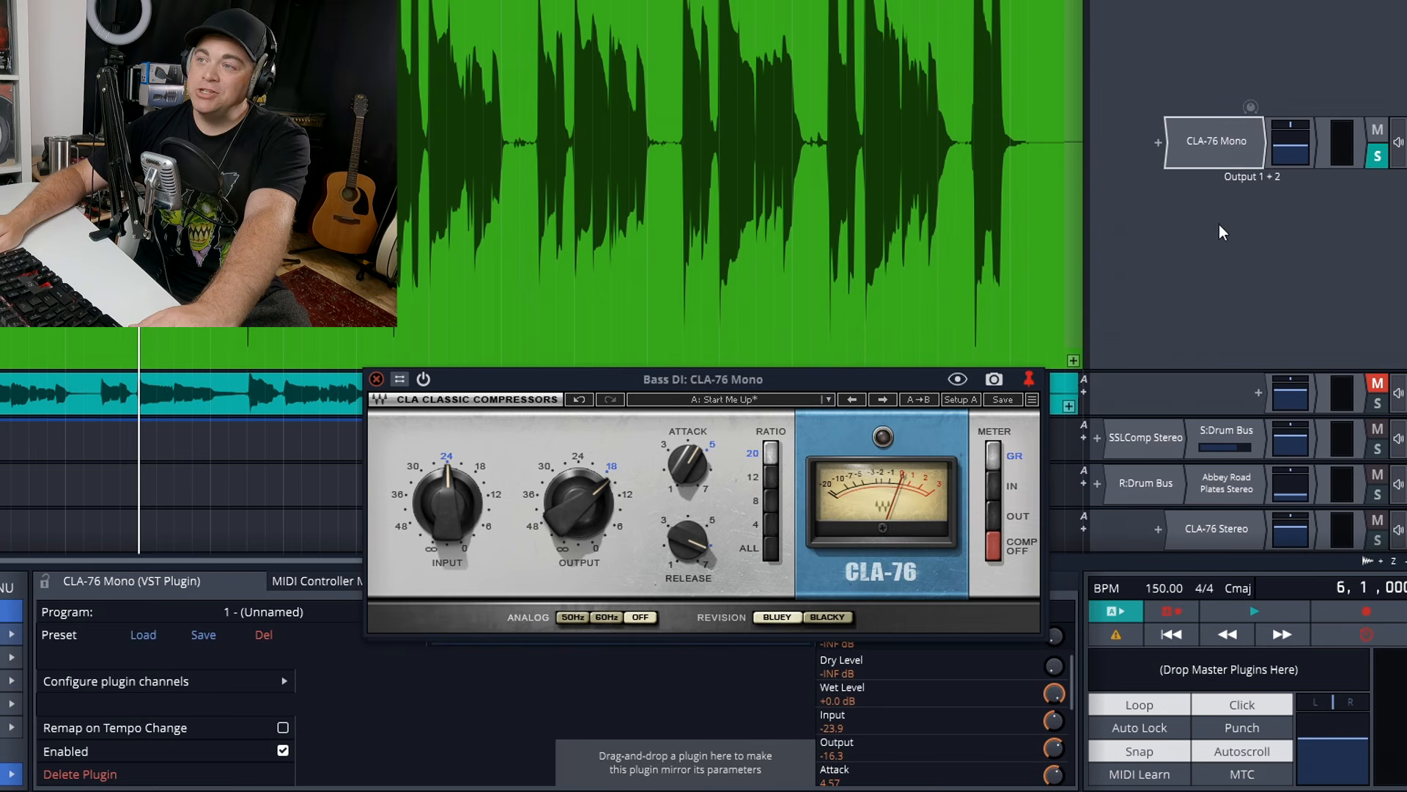
# Step: Bypass the CLA-76 Mono on the Bass DI track and play the bass while checking the track's level meter
pyautogui.click(1199, 146)
pyautogui.click(1325, 159)
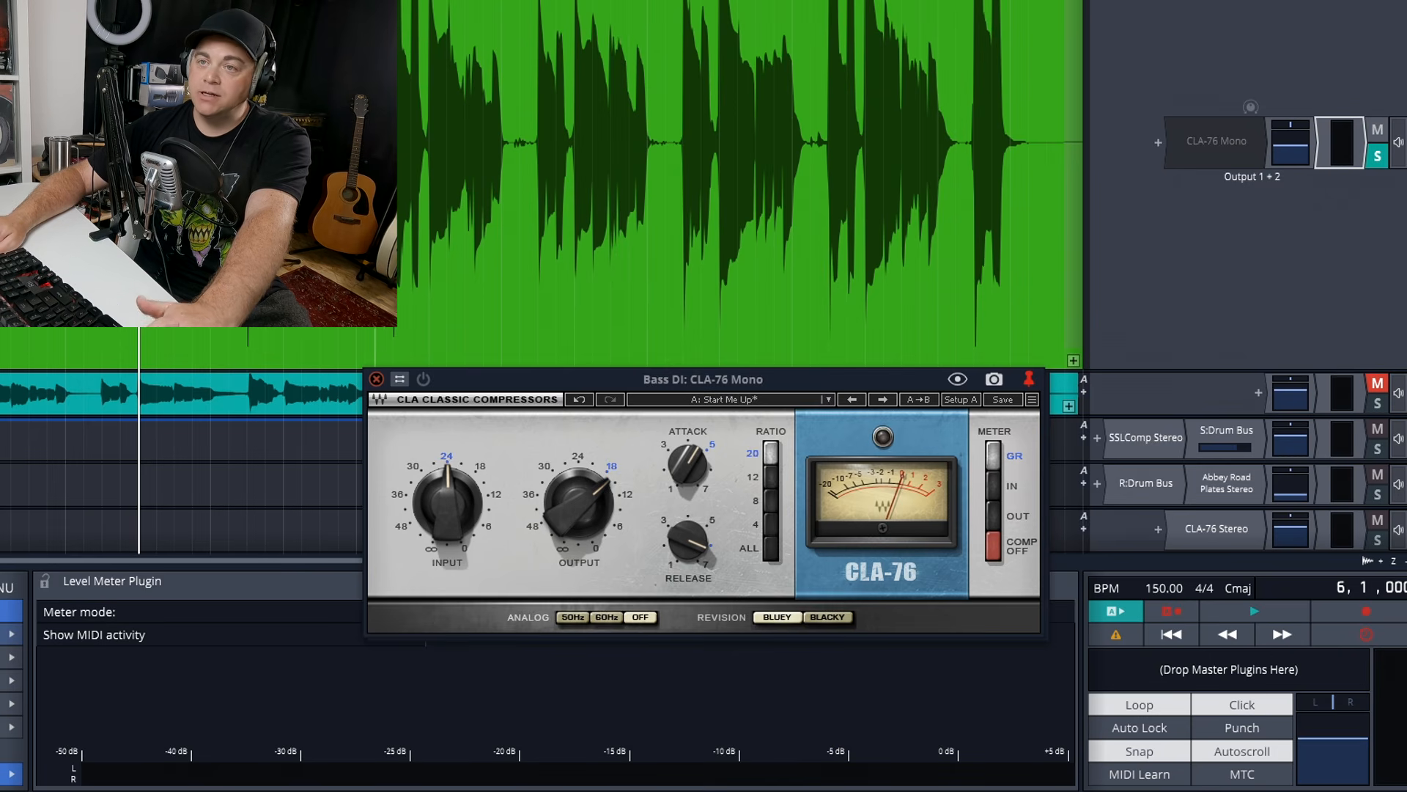
pyautogui.press('space')
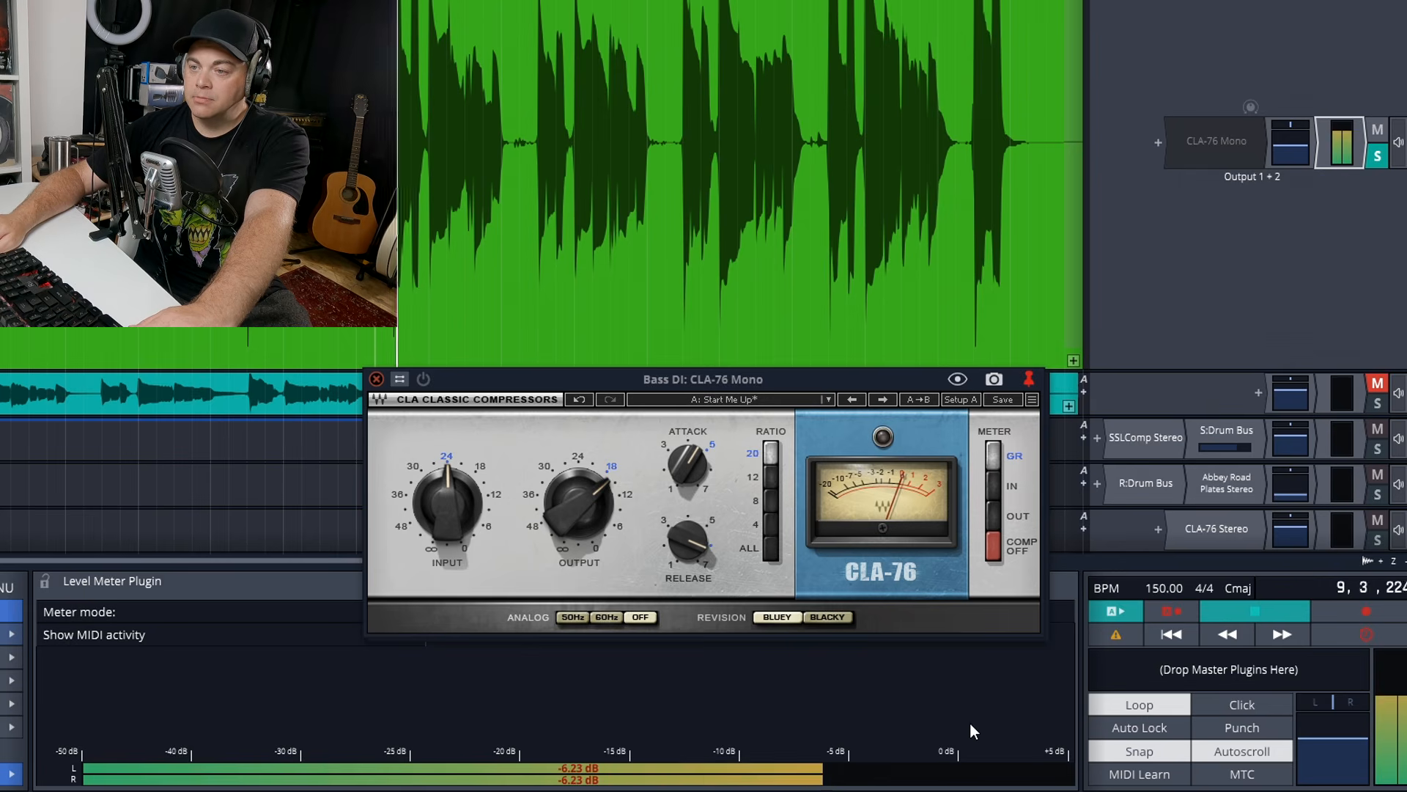
pyautogui.press('space')
# Step: Re-enable the CLA-76 Mono on the Bass DI track and play the compressed bass with its level meter shown
pyautogui.click(1197, 149)
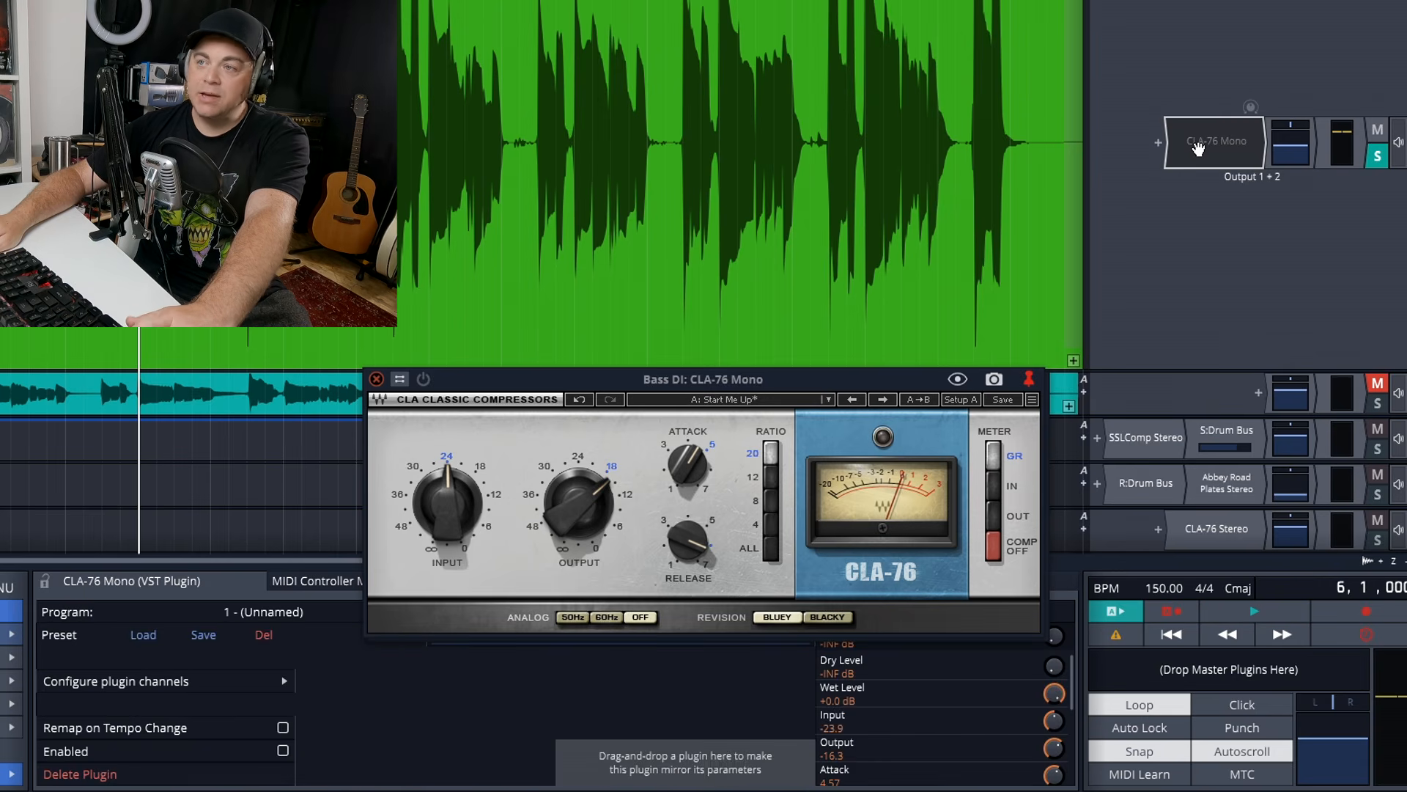
pyautogui.click(1324, 150)
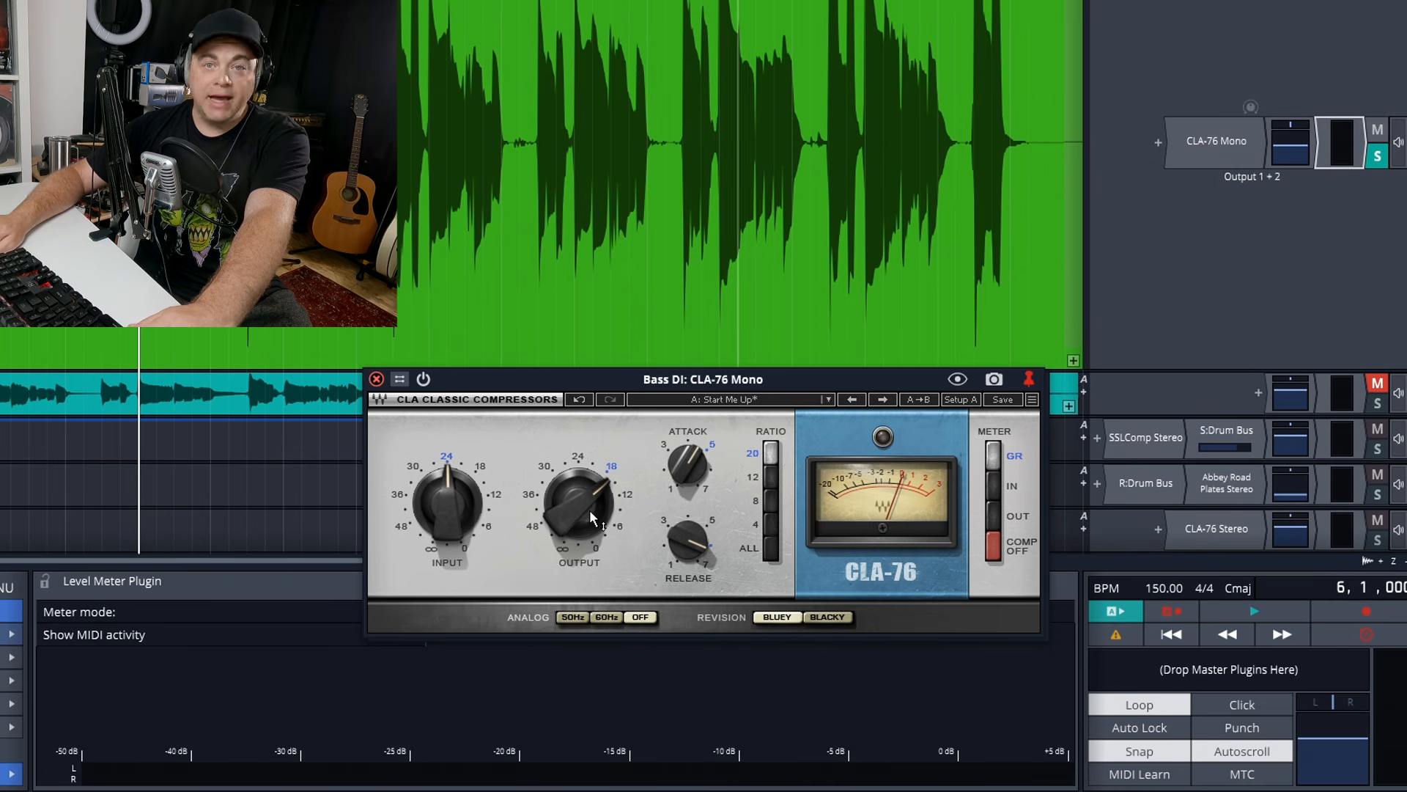
pyautogui.press('space')
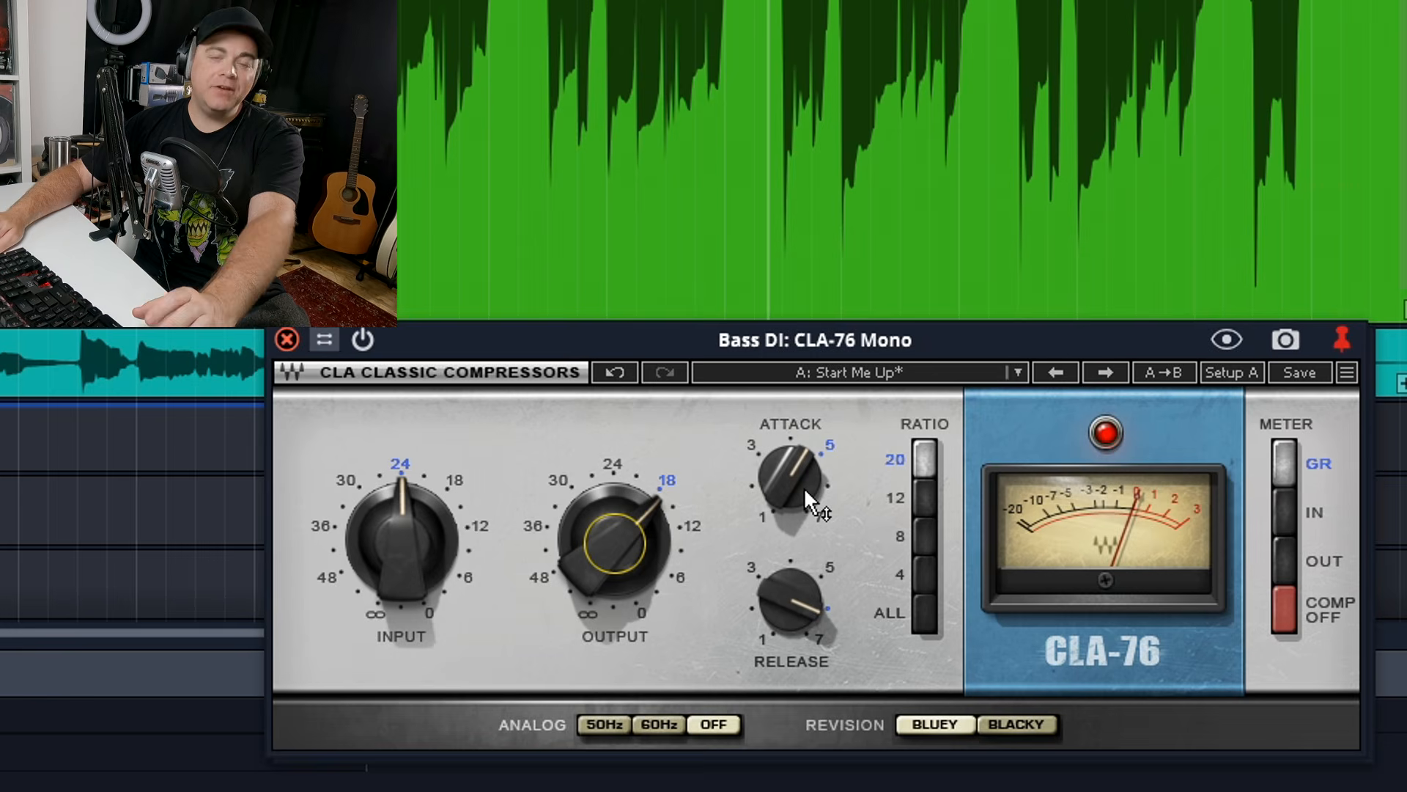
# Step: Sweep the Bass DI compressor's attack down to 1.00, raise it past 5, and ease it back slightly
pyautogui.moveTo(805, 490)
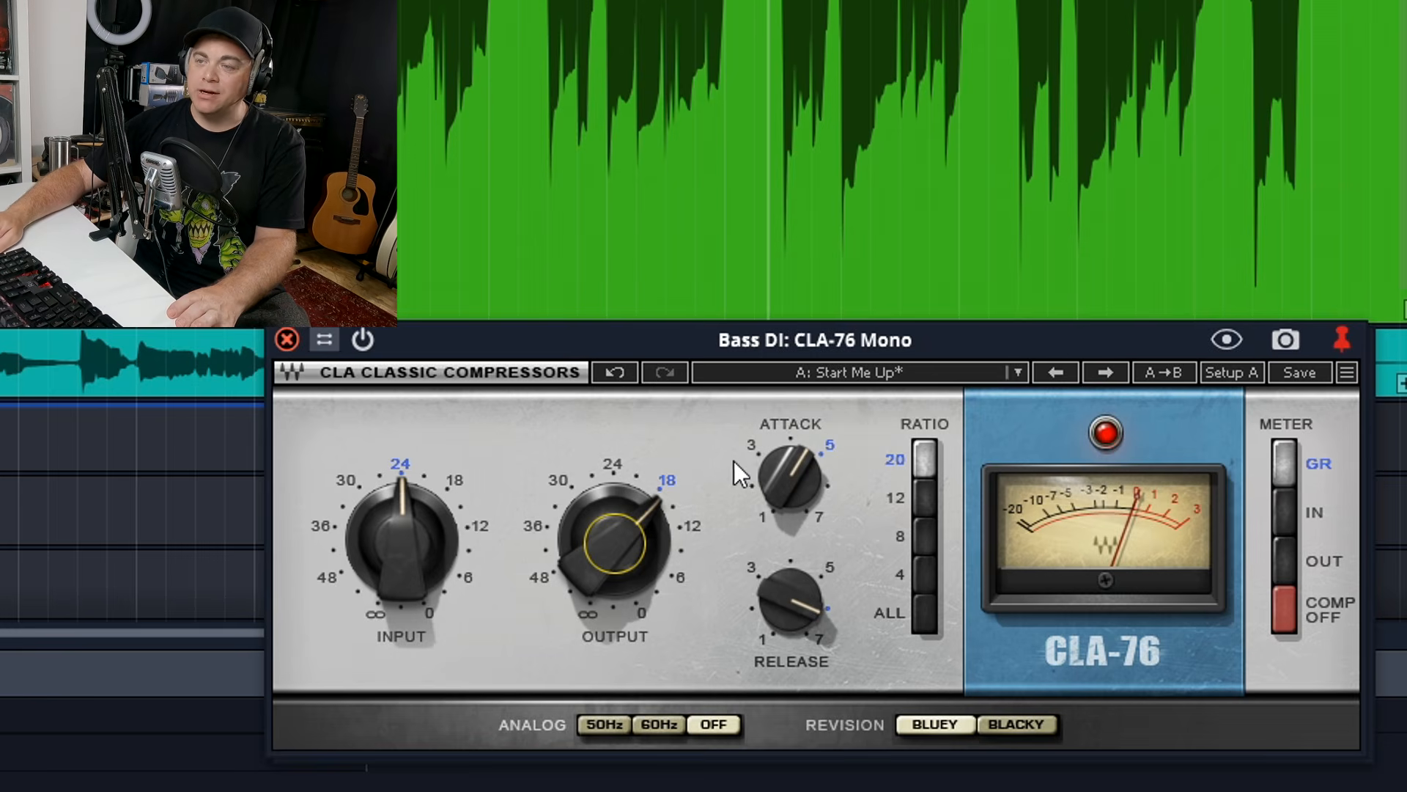
pyautogui.moveTo(798, 460); pyautogui.dragTo(798, 543)
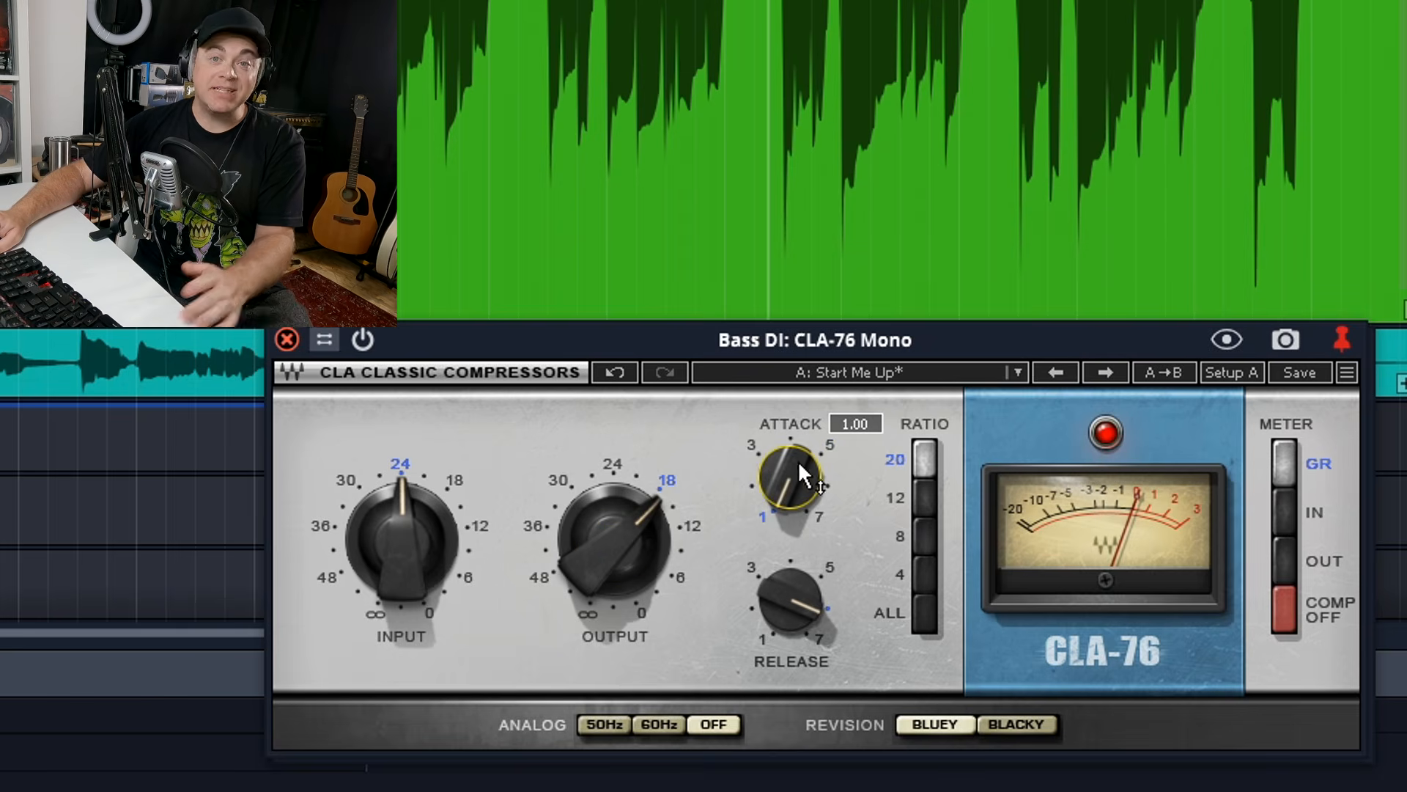
pyautogui.moveTo(780, 479); pyautogui.dragTo(780, 381)
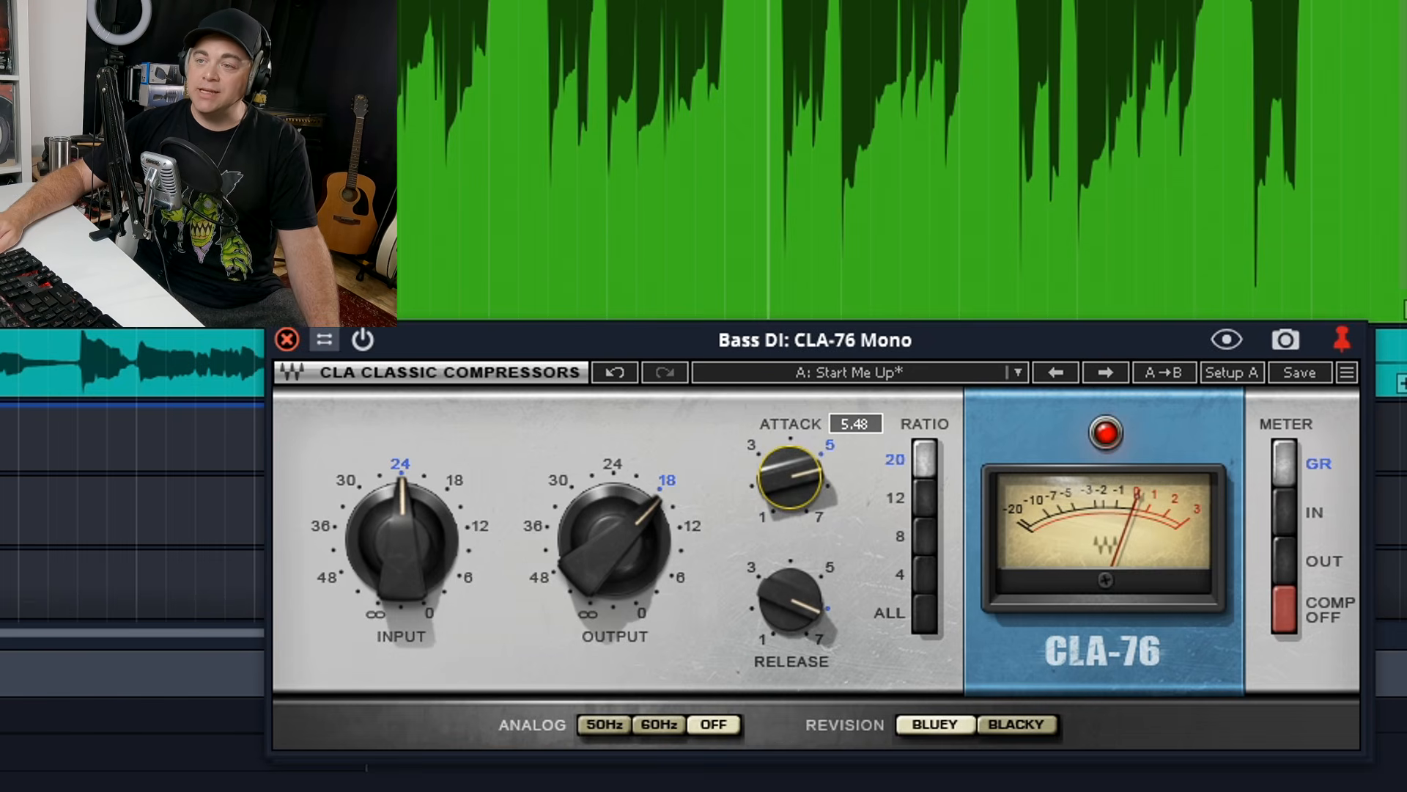
pyautogui.moveTo(780, 382); pyautogui.dragTo(780, 403)
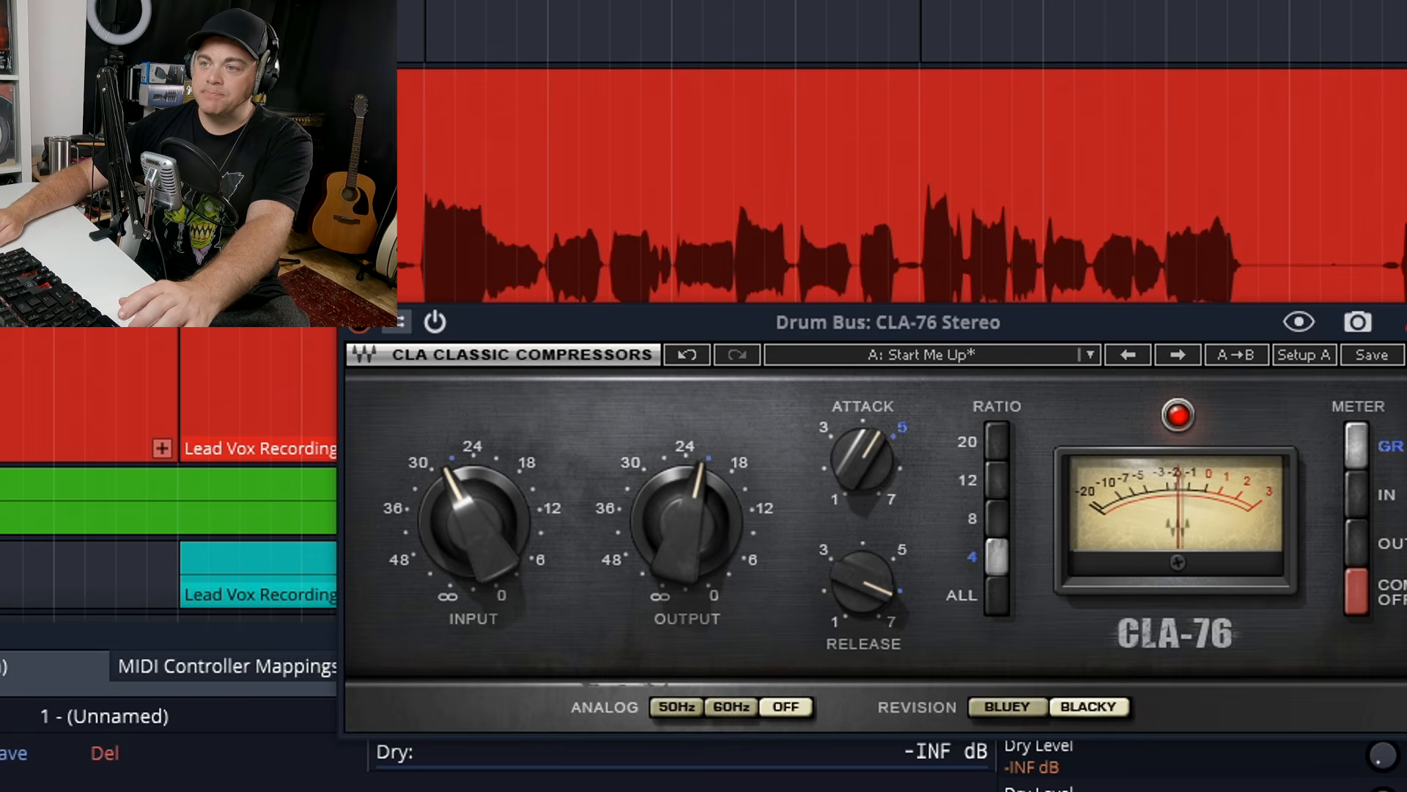
# Step: Compare release times on the Drum Bus CLA-76 by setting the release to 1.00 and returning it to 6.00
pyautogui.click(858, 577)
pyautogui.moveTo(857, 577); pyautogui.dragTo(842, 578)
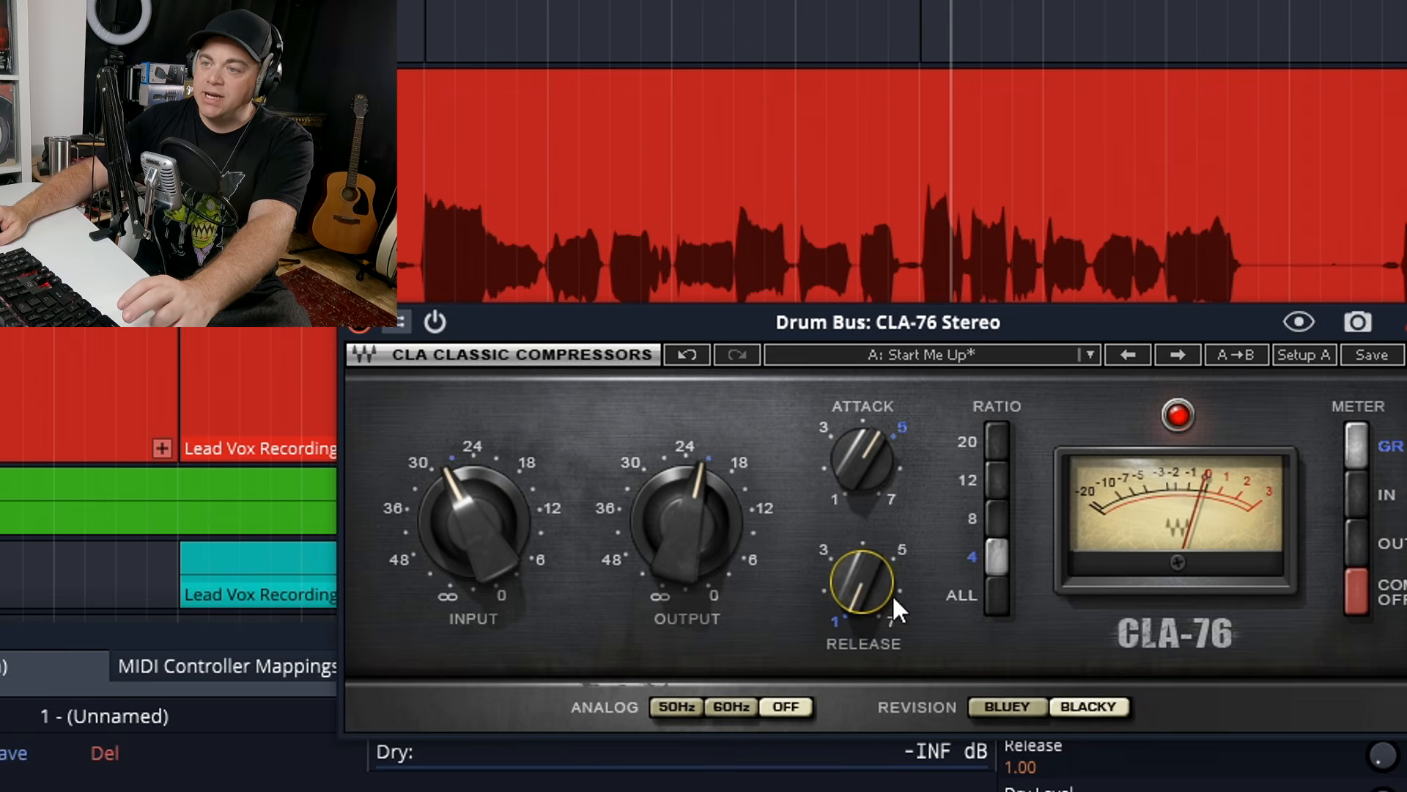
pyautogui.moveTo(860, 588); pyautogui.dragTo(860, 526)
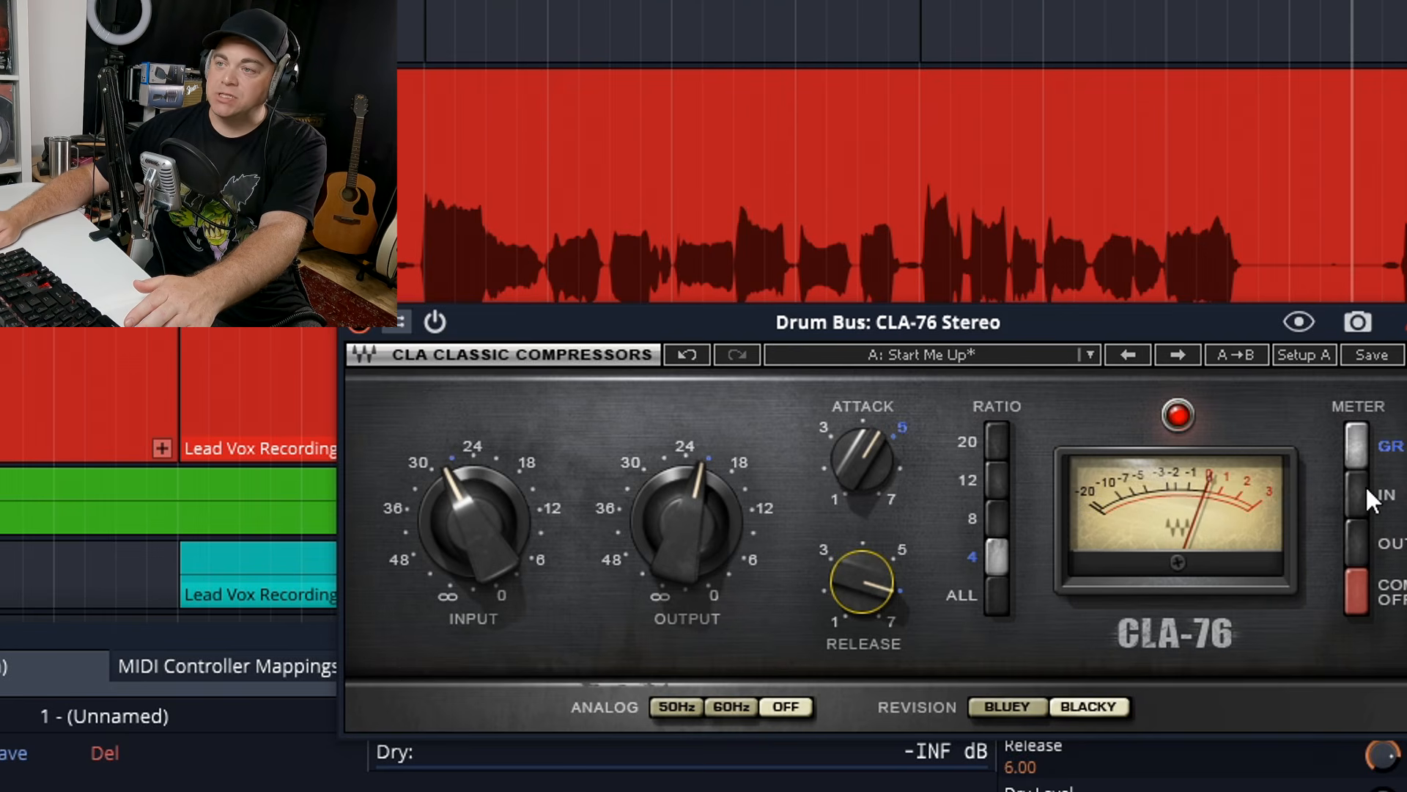
# Step: Compare the Drum Bus compressor's input and output levels on its meter, and return the meter to GR
pyautogui.click(1363, 448)
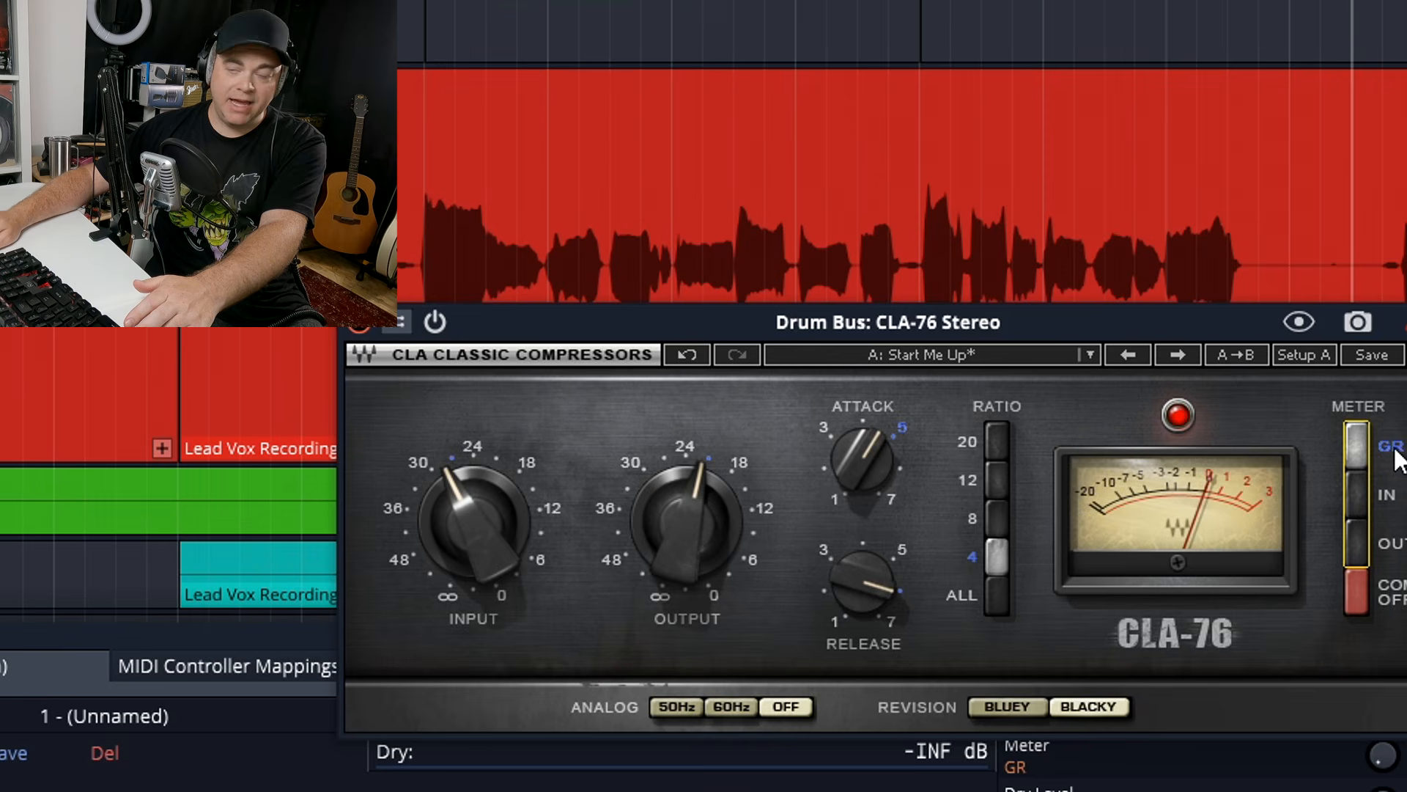
pyautogui.click(1353, 494)
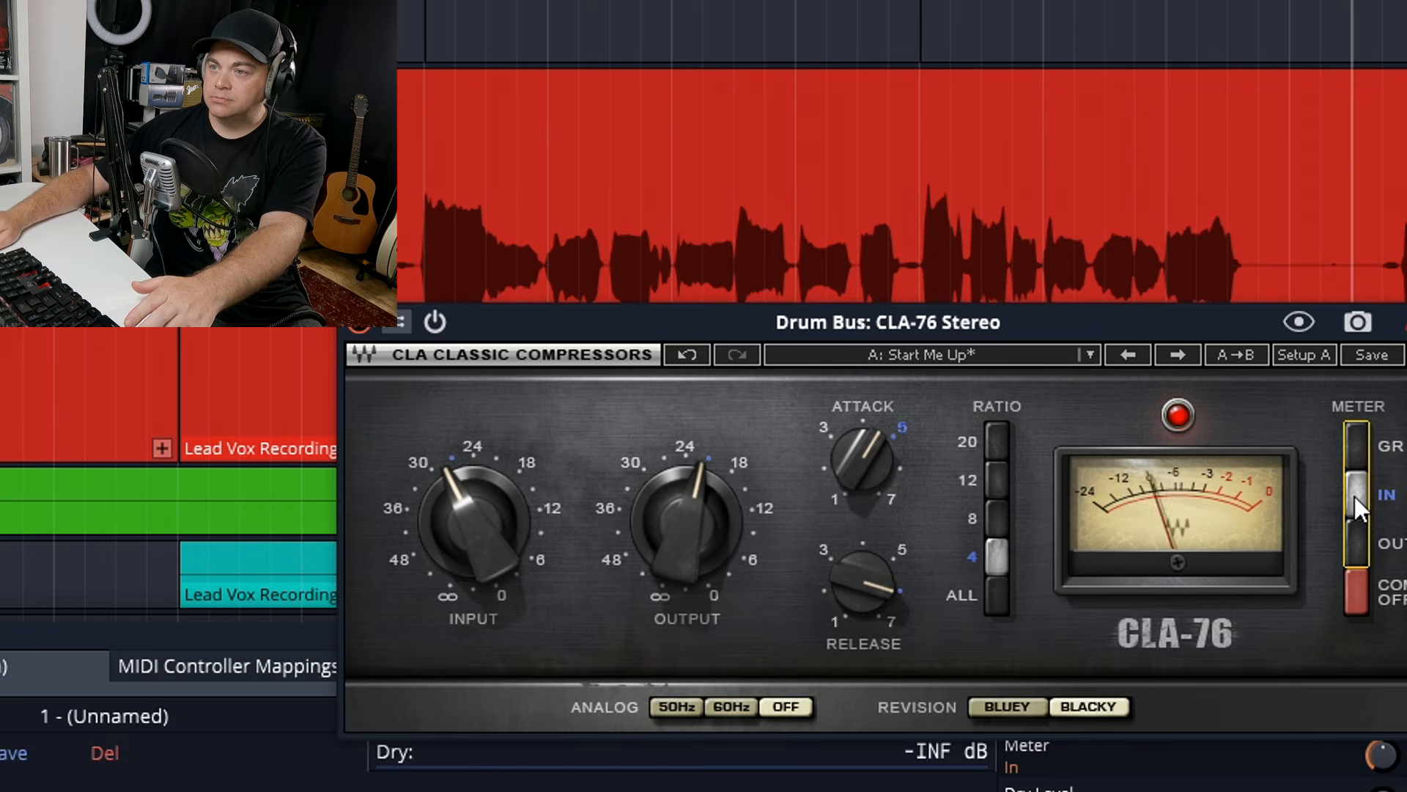
pyautogui.click(1353, 532)
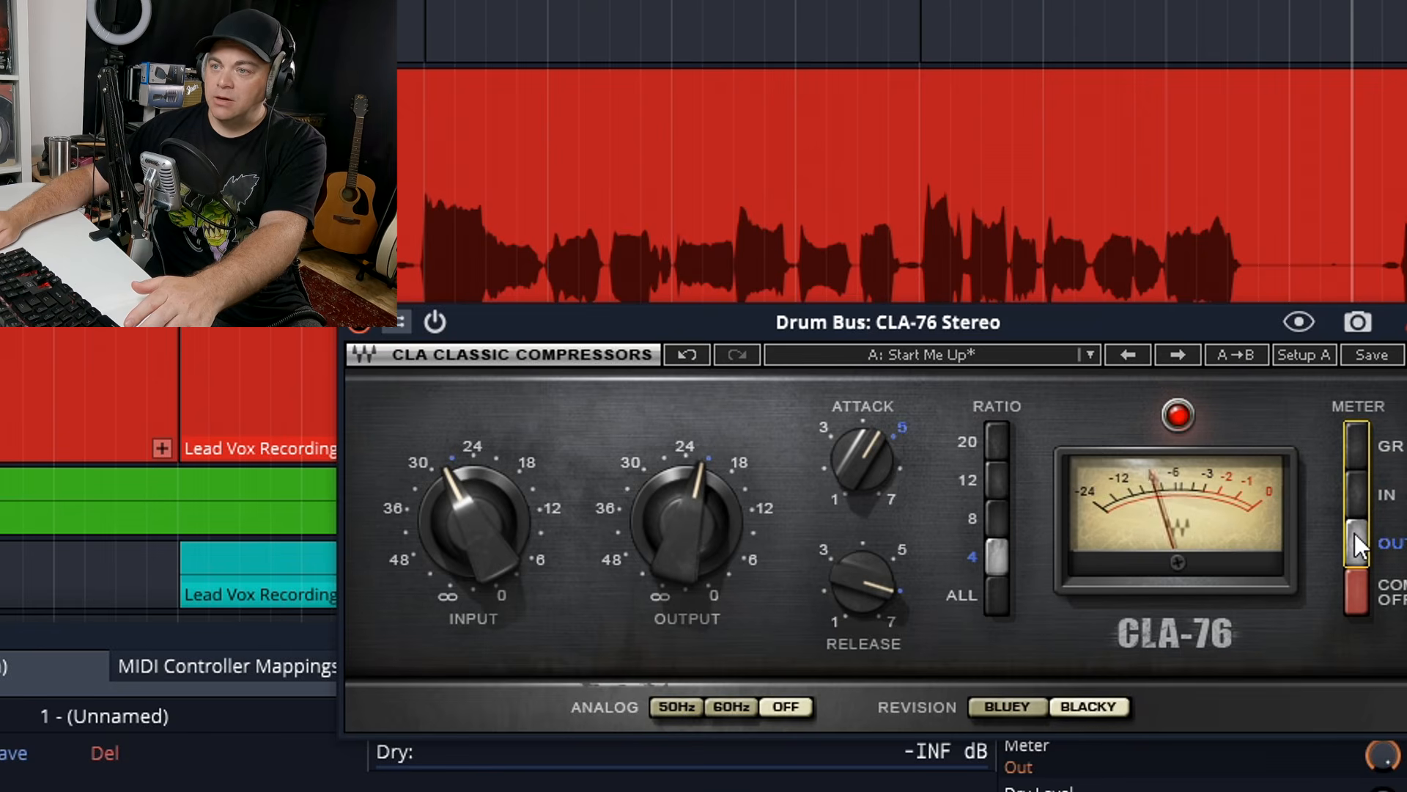
pyautogui.click(1350, 494)
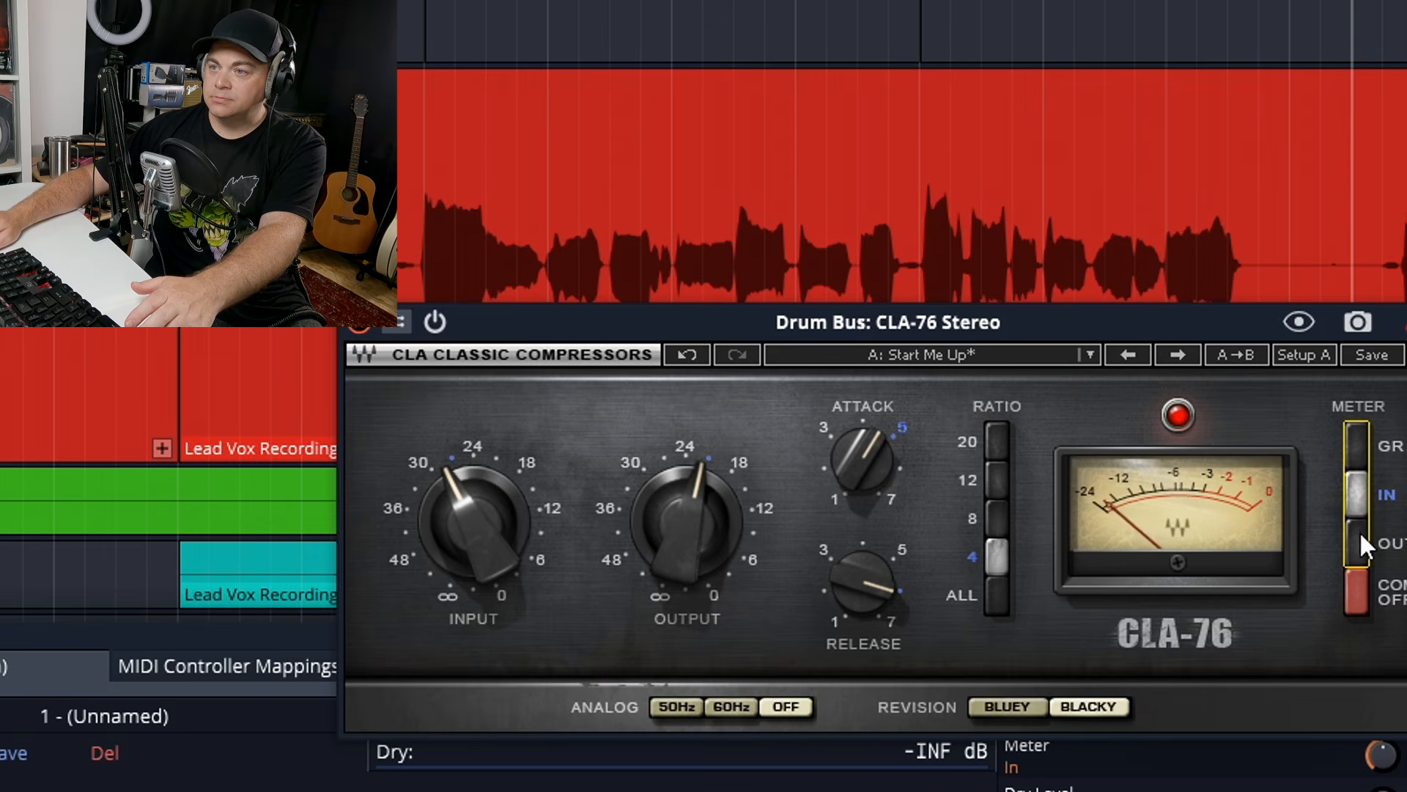
pyautogui.click(1360, 533)
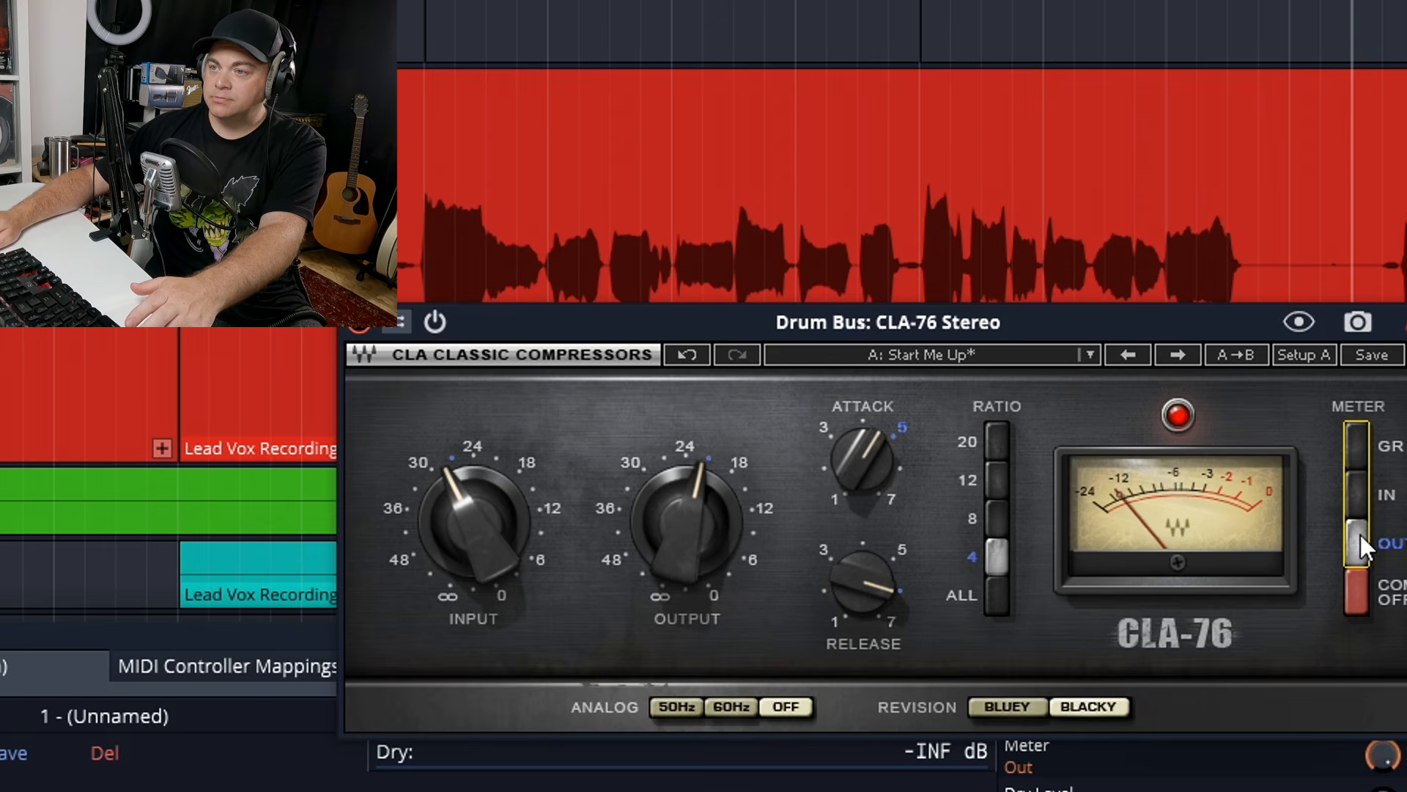
pyautogui.click(1358, 588)
pyautogui.click(1397, 452)
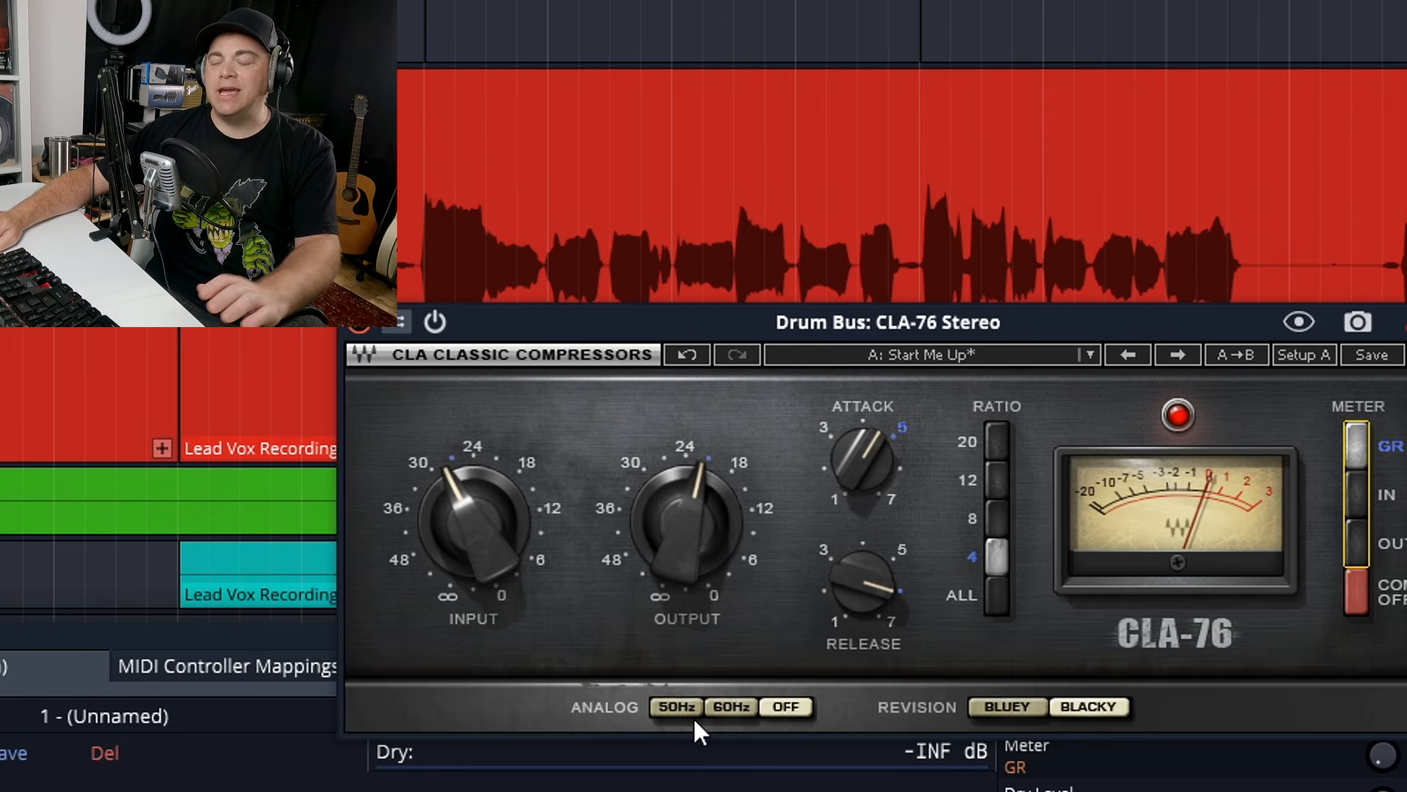
# Step: Leave the Drum Bus compressor's analog setting at Off, and view its list of factory presets without loading one
pyautogui.click(740, 708)
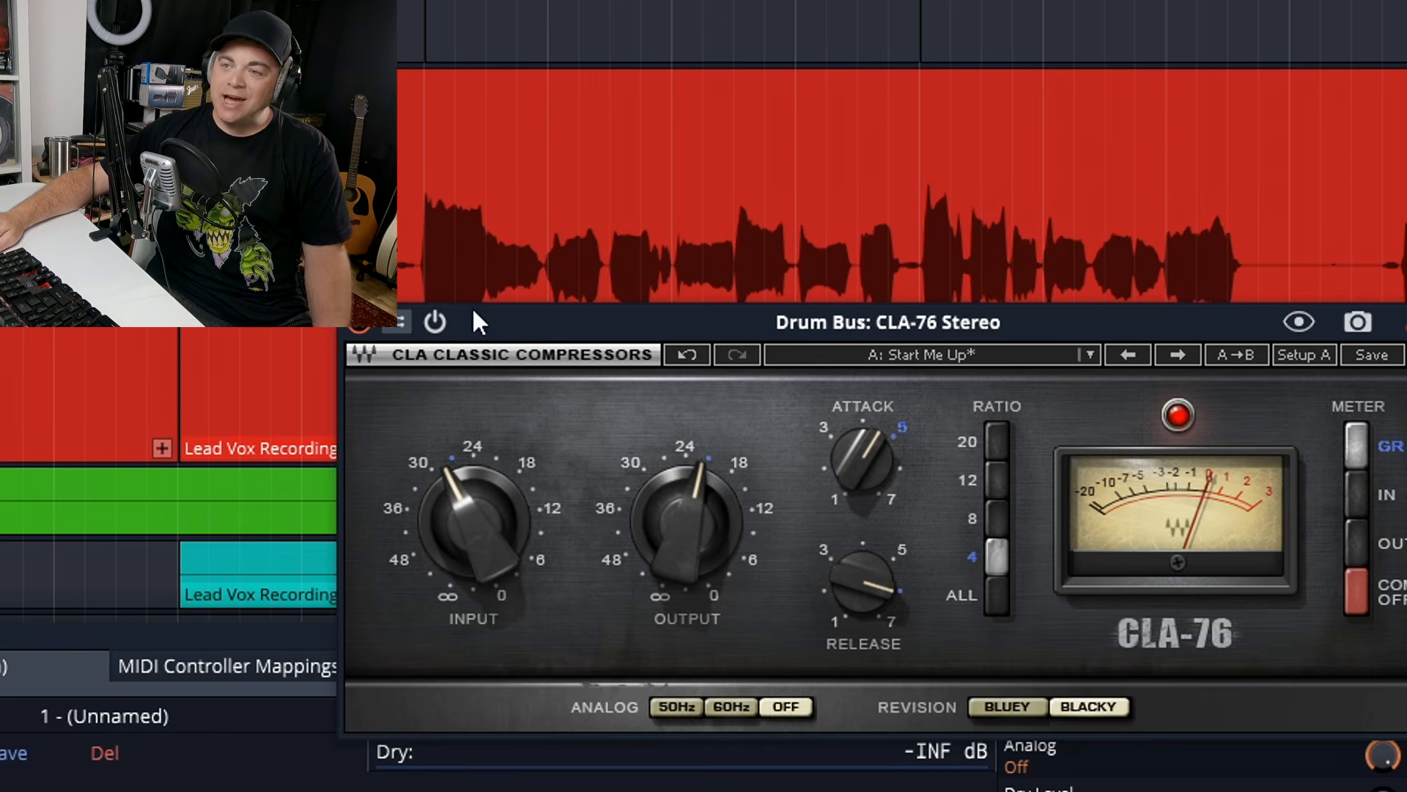
pyautogui.click(922, 357)
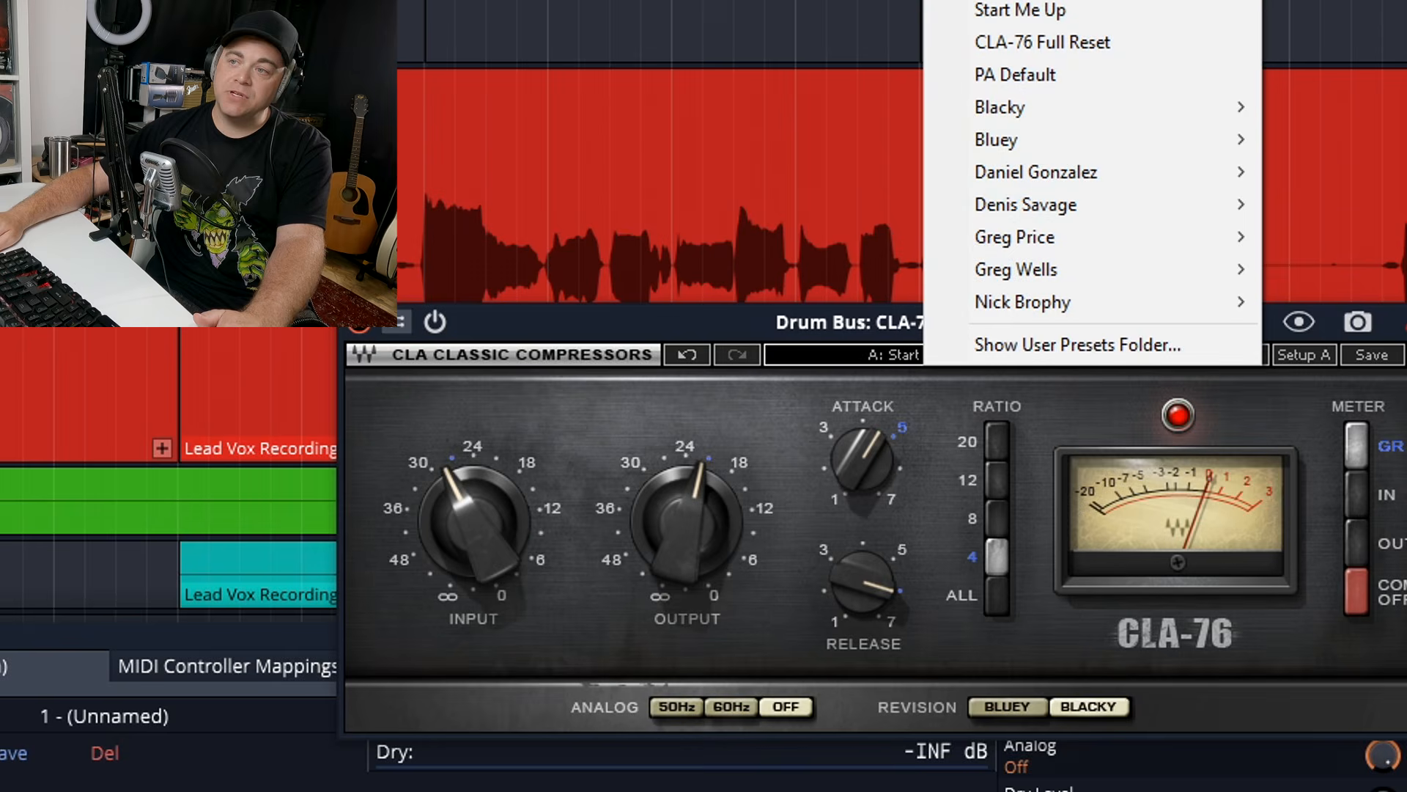
pyautogui.click(665, 312)
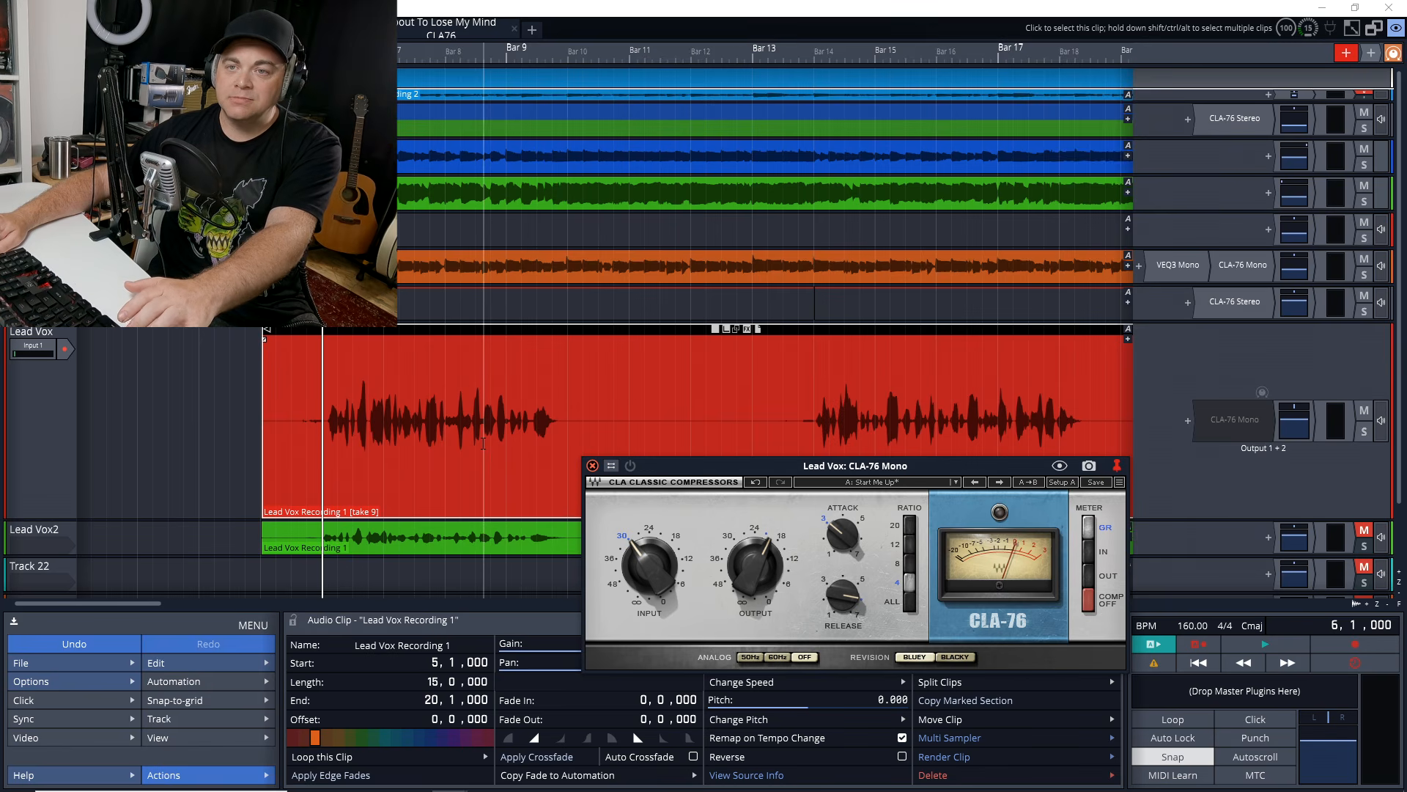
# Step: Play the Lead Vox recording from bar 5 with its CLA-76 Mono bypassed
pyautogui.press('space')
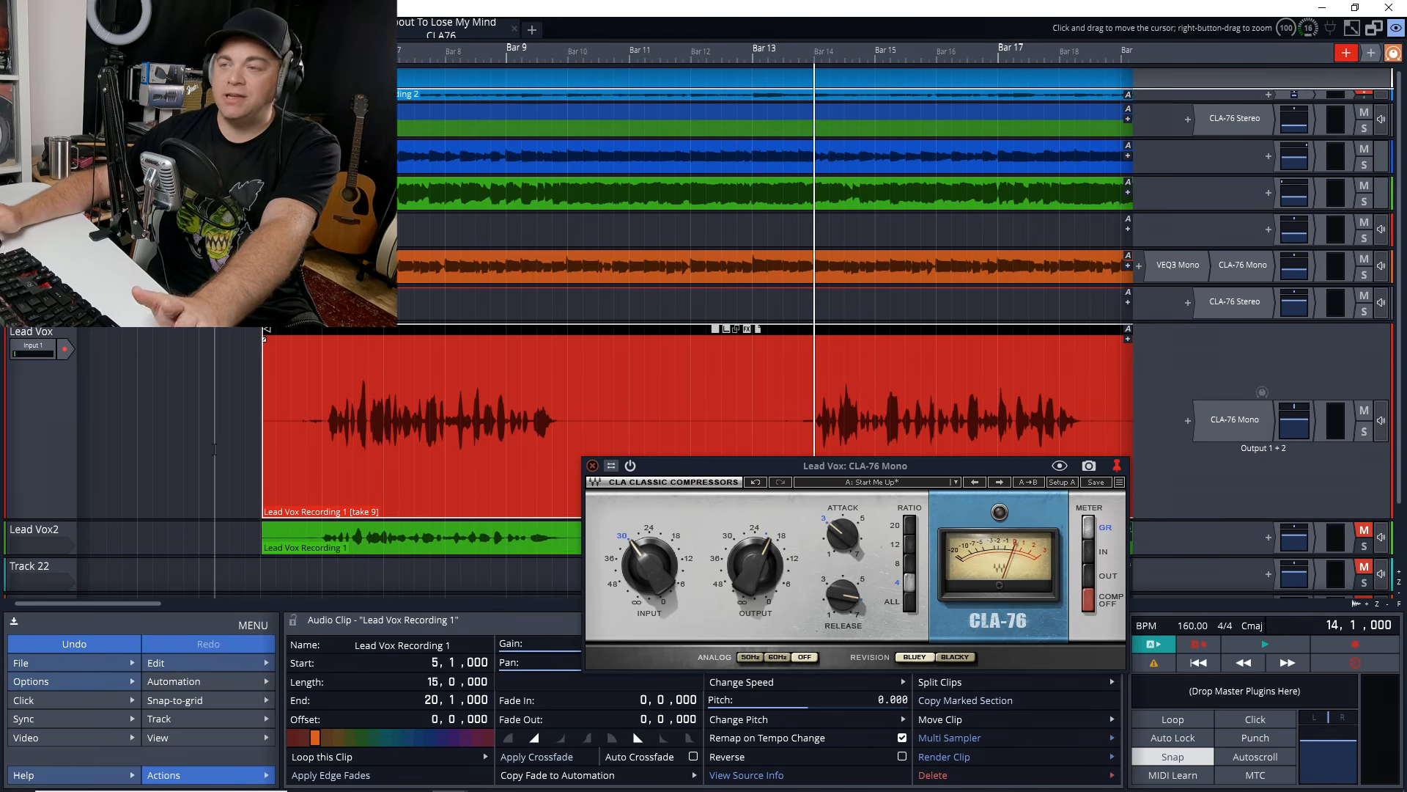
# Step: Delete the CLA-76 Mono from the Lead Vox track and insert a fresh CLA-76 Mono from the recent plugins
pyautogui.click(1233, 419)
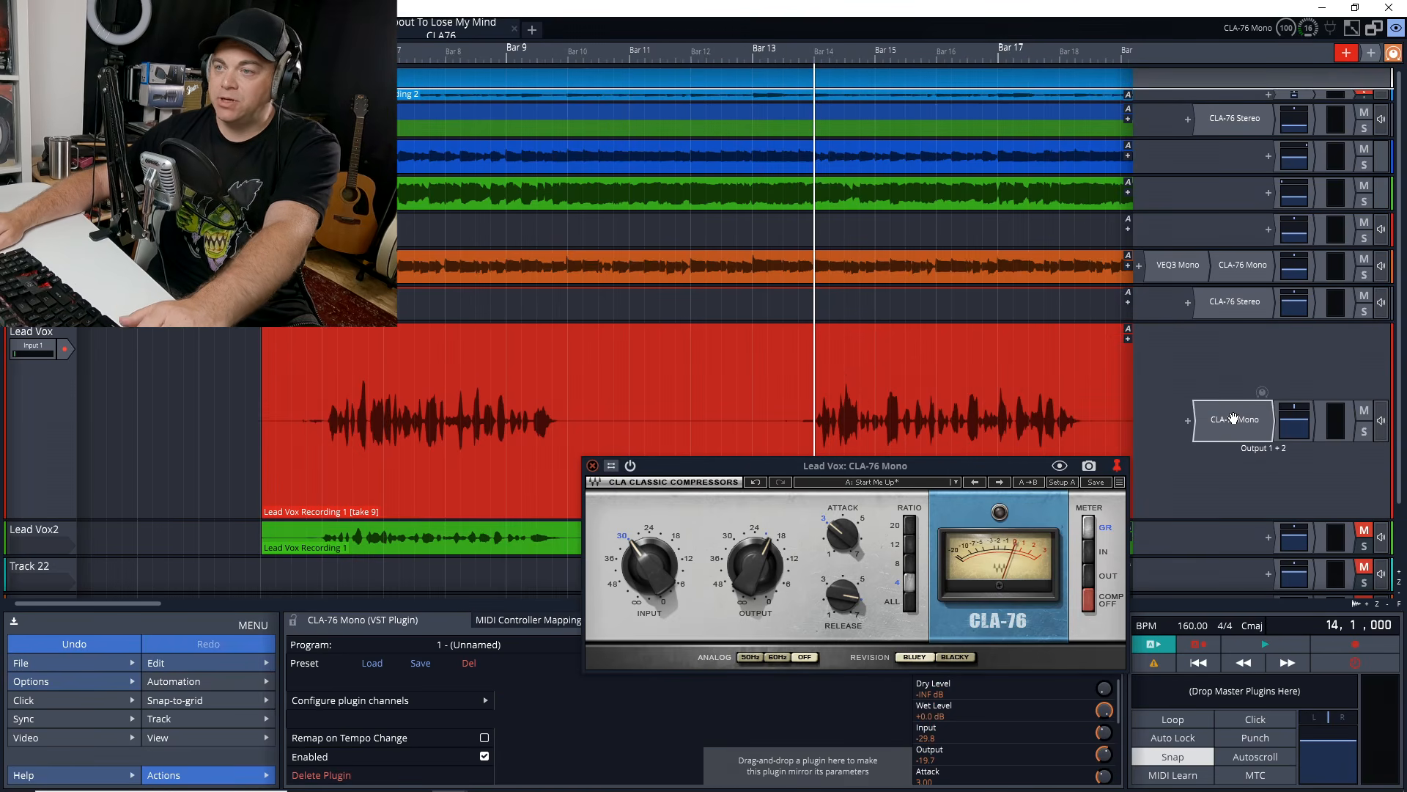
pyautogui.press('Delete')
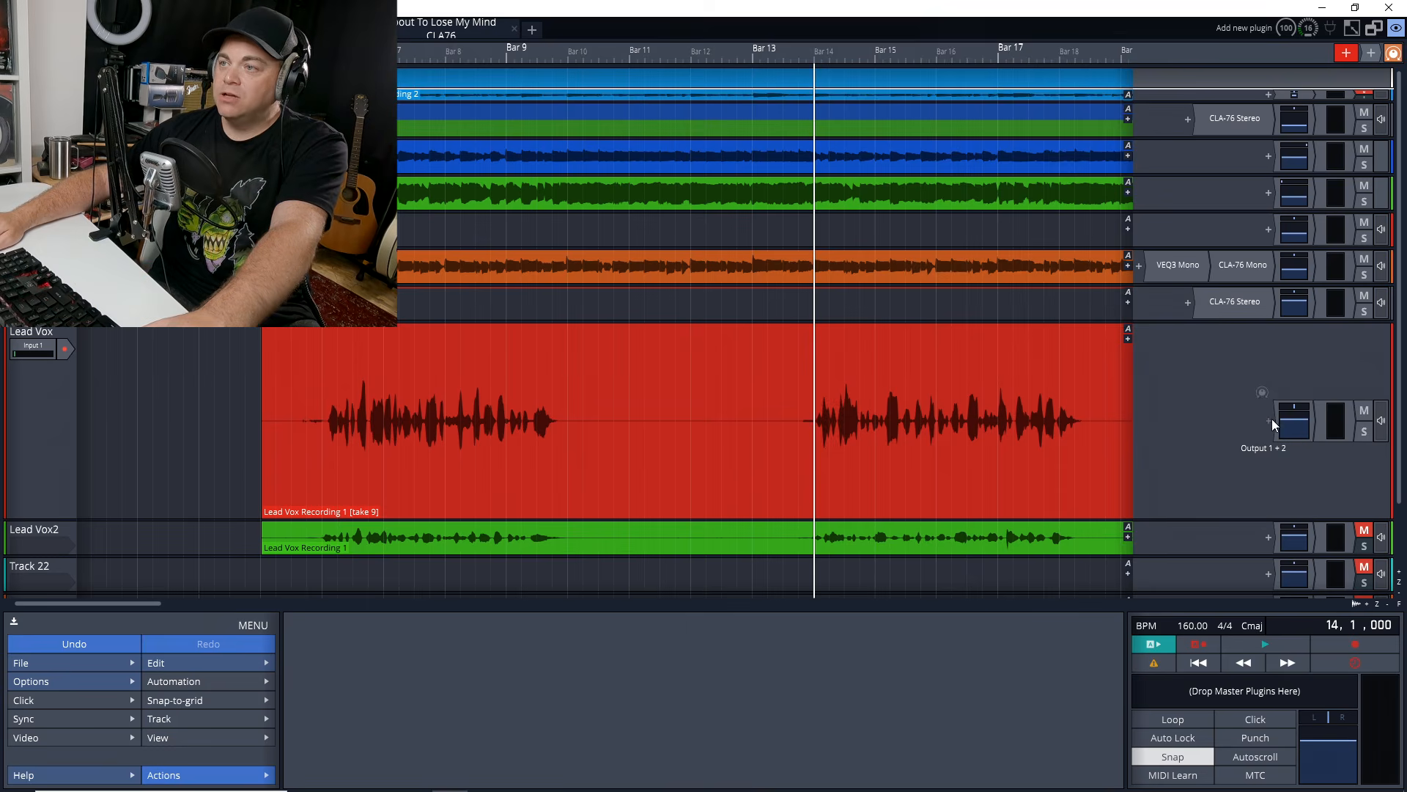
pyautogui.click(1268, 422)
pyautogui.click(1114, 358)
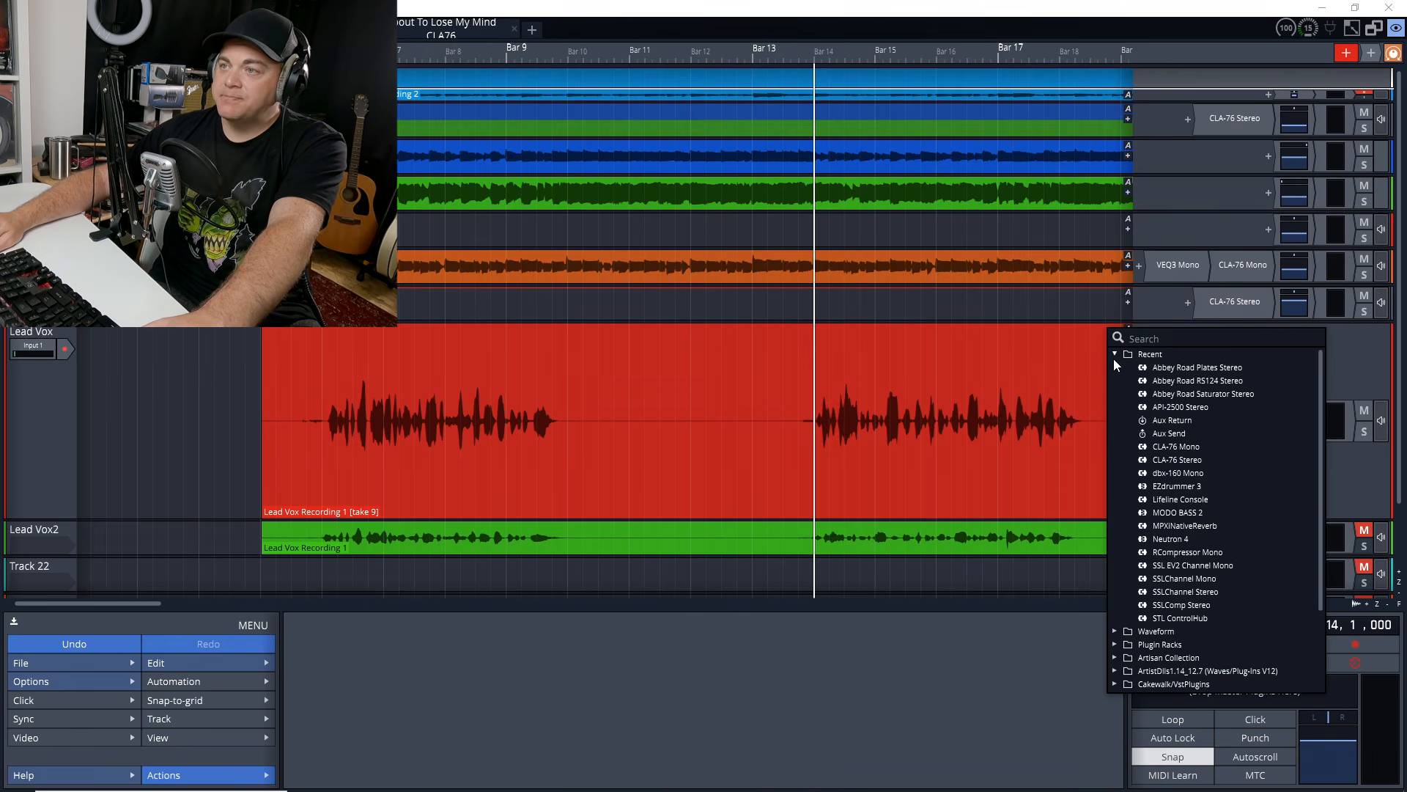
pyautogui.click(1183, 451)
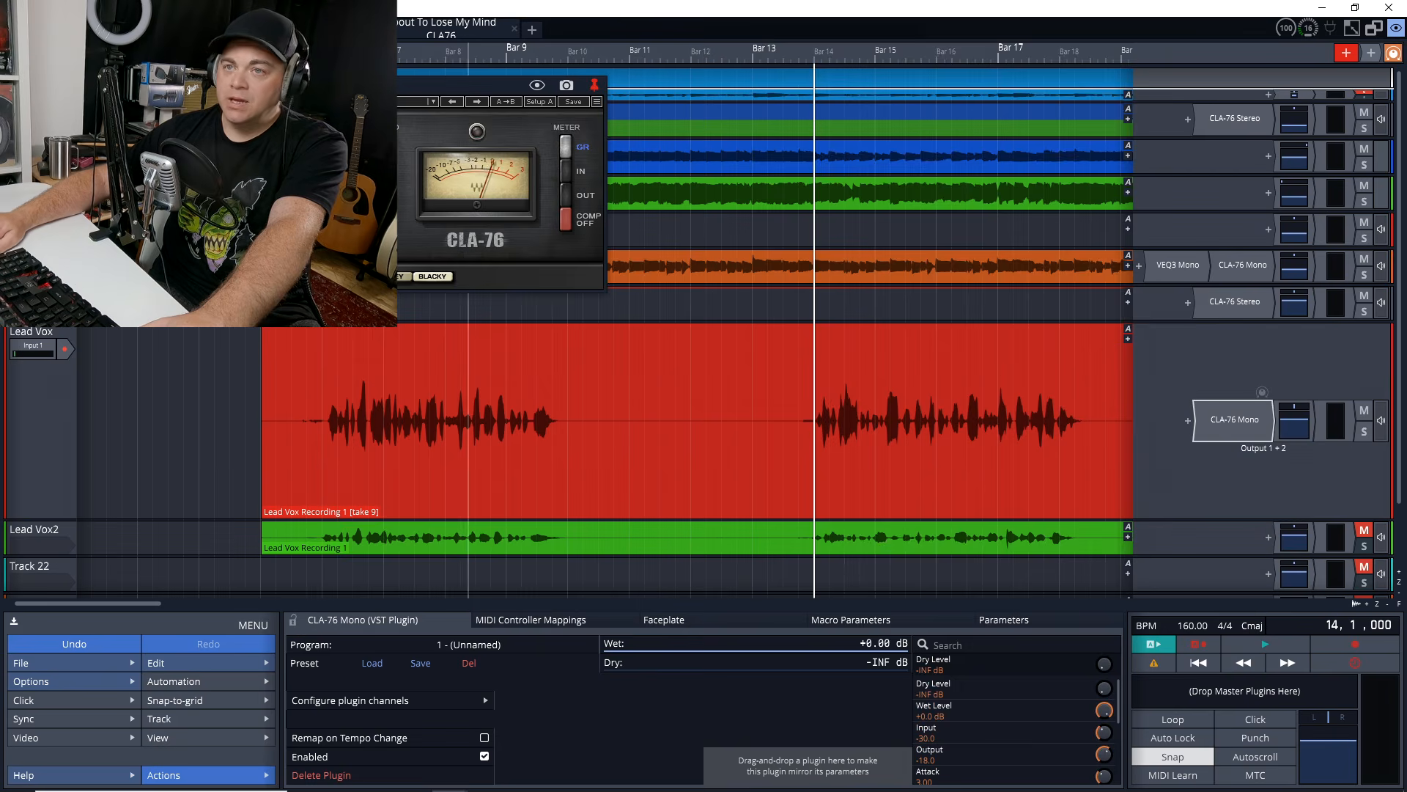
# Step: Move the new Lead Vox compressor window below the vocal waveforms and set its revision to Bluey
pyautogui.moveTo(405, 89); pyautogui.dragTo(920, 487)
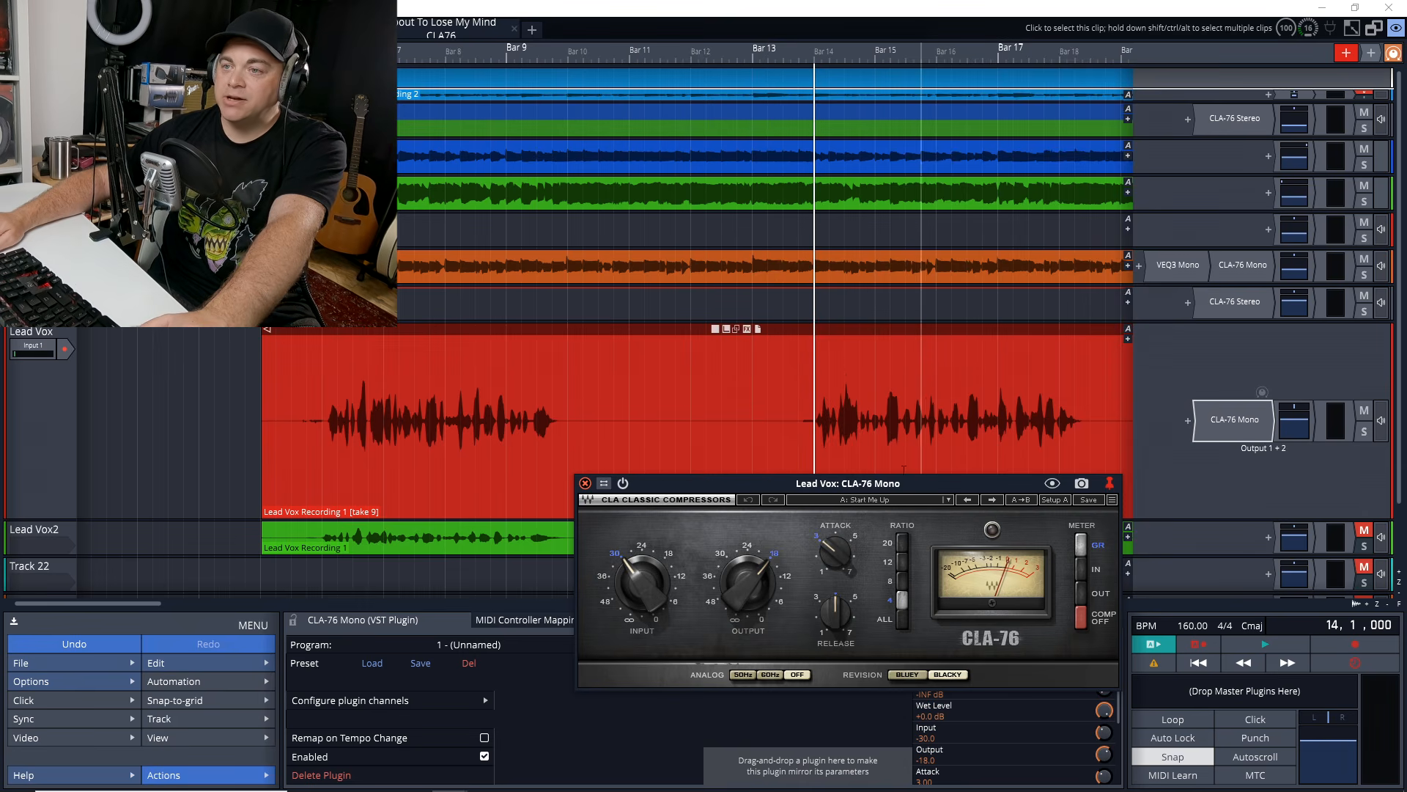
pyautogui.click(908, 675)
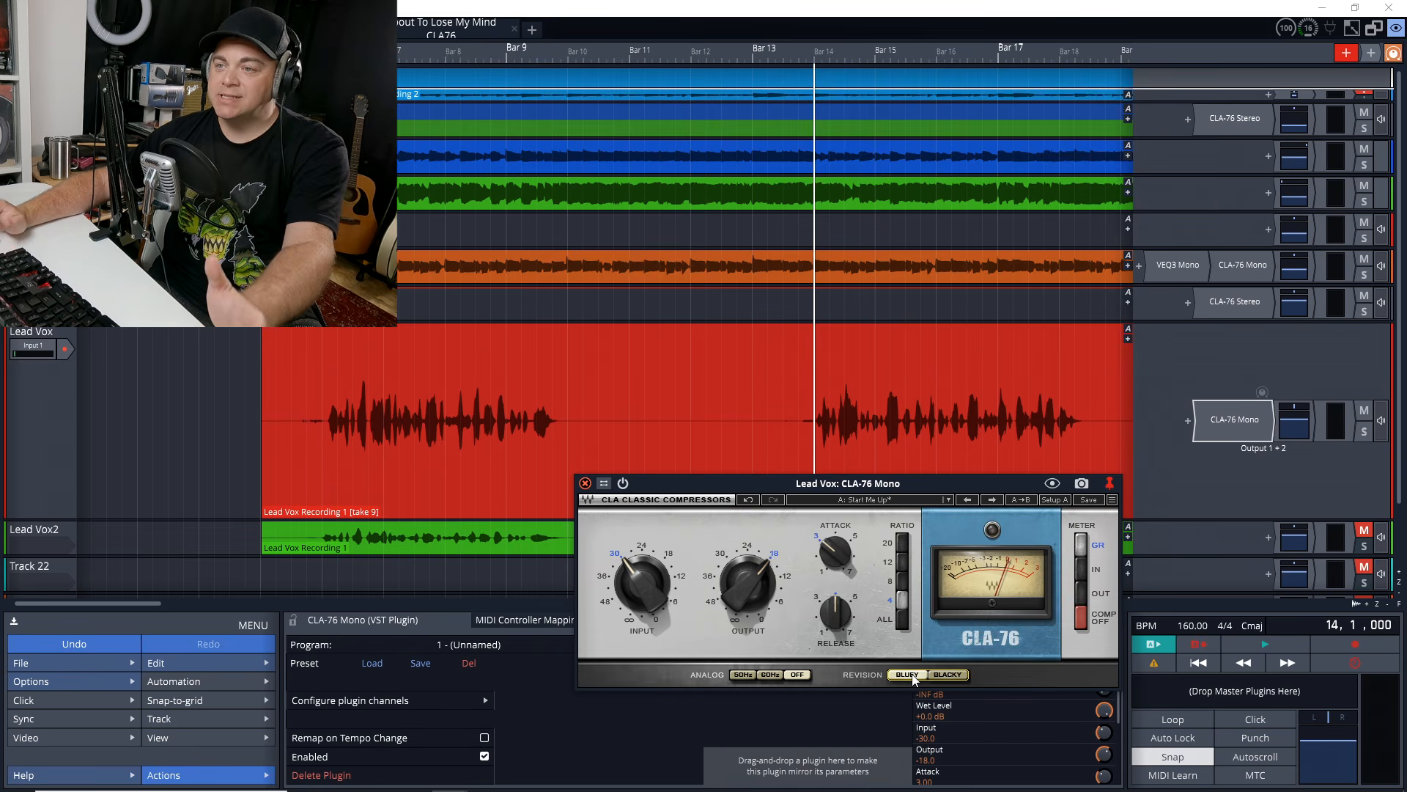
# Step: Set the Lead Vox compressor's revision to Blacky, its ratio to 20 and its attack to about 4.05
pyautogui.click(946, 674)
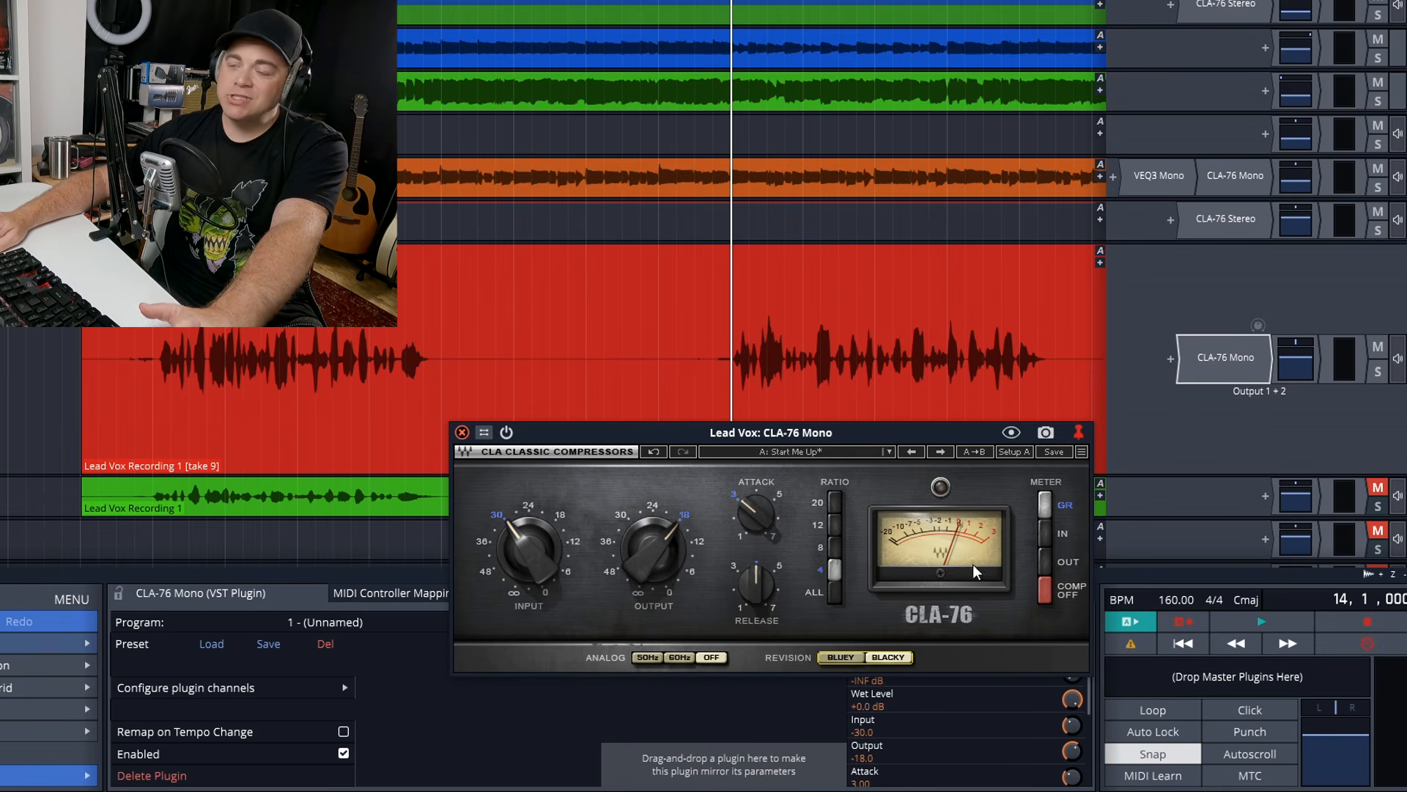
pyautogui.click(835, 501)
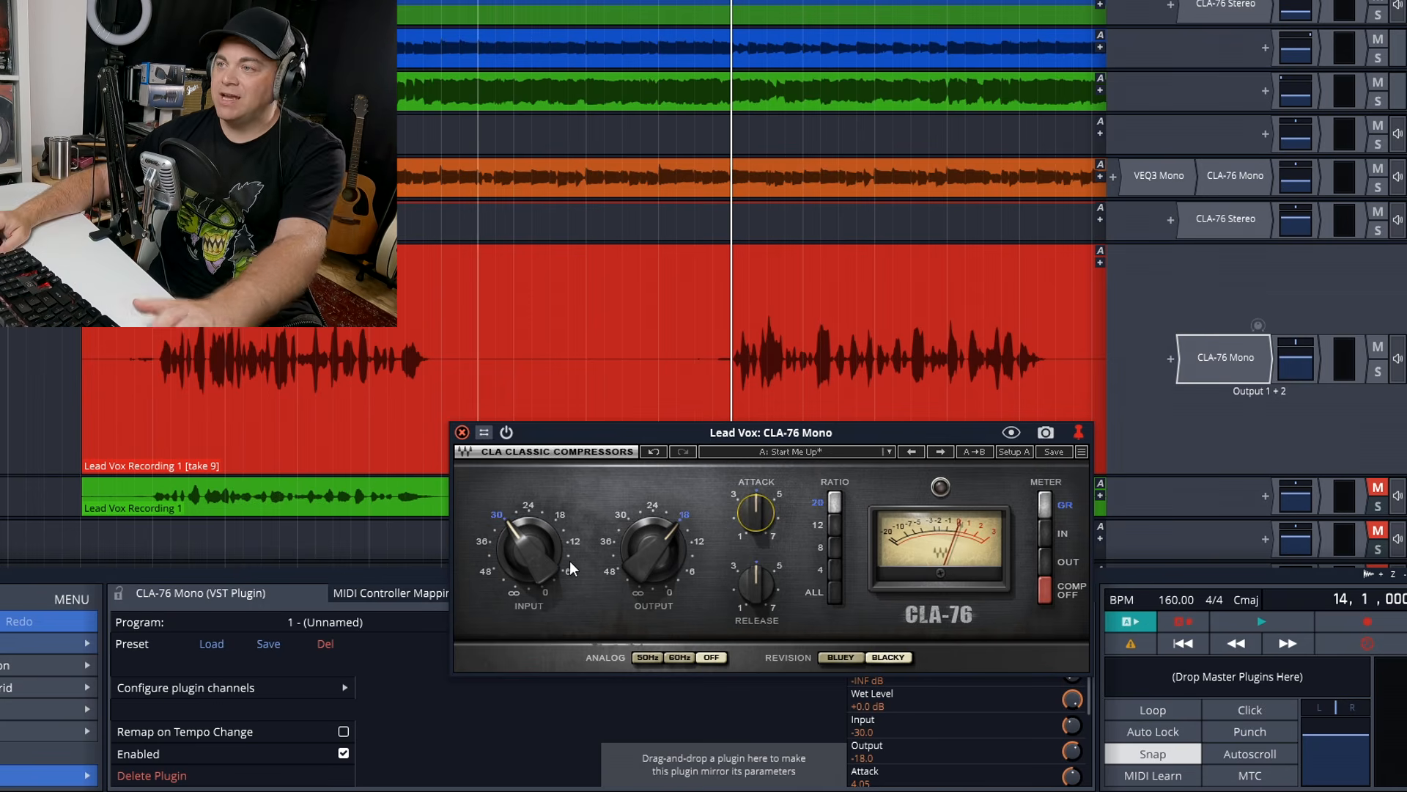
# Step: Solo the Lead Vox track and play its vocal phrase from bar 14 through the compressor
pyautogui.click(1378, 372)
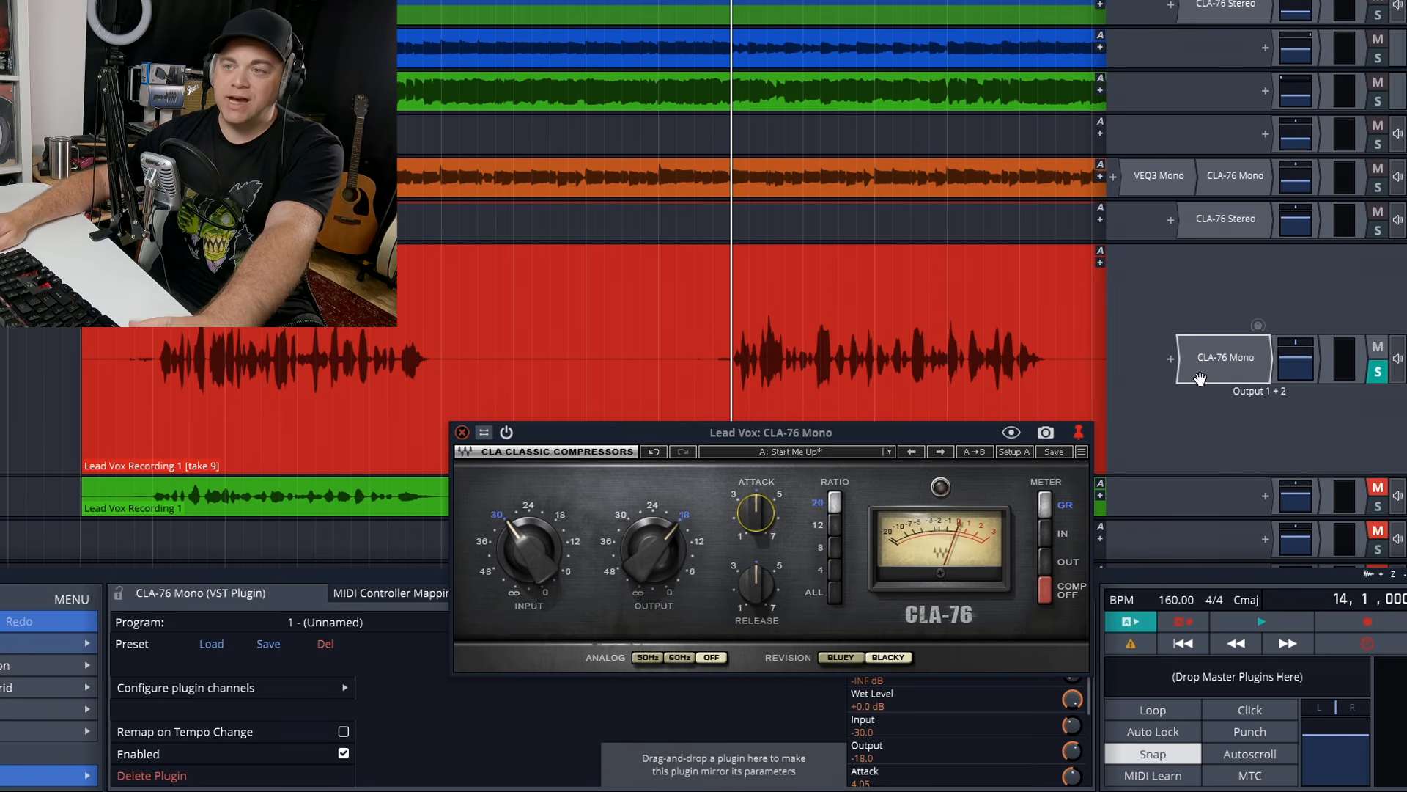
pyautogui.press('space')
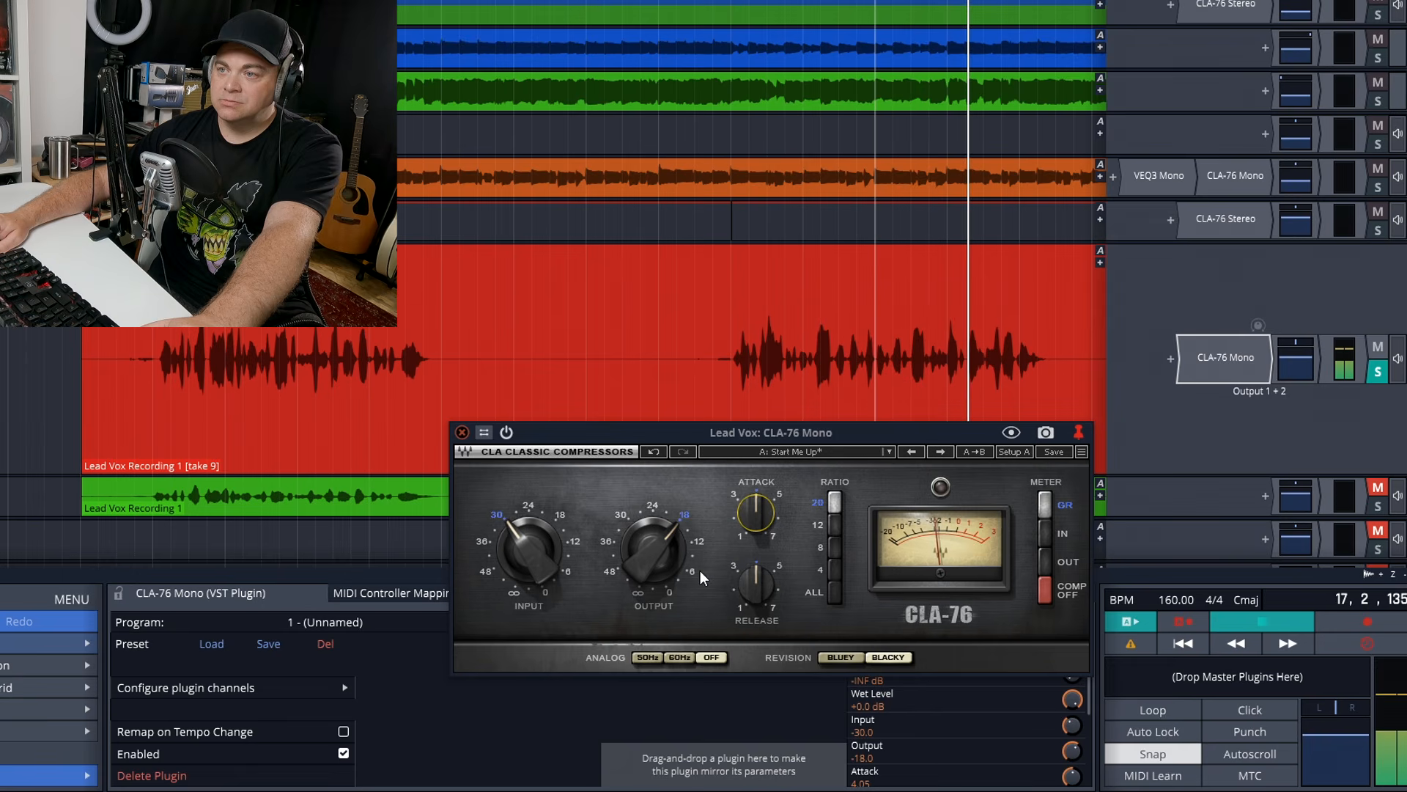
pyautogui.press('space')
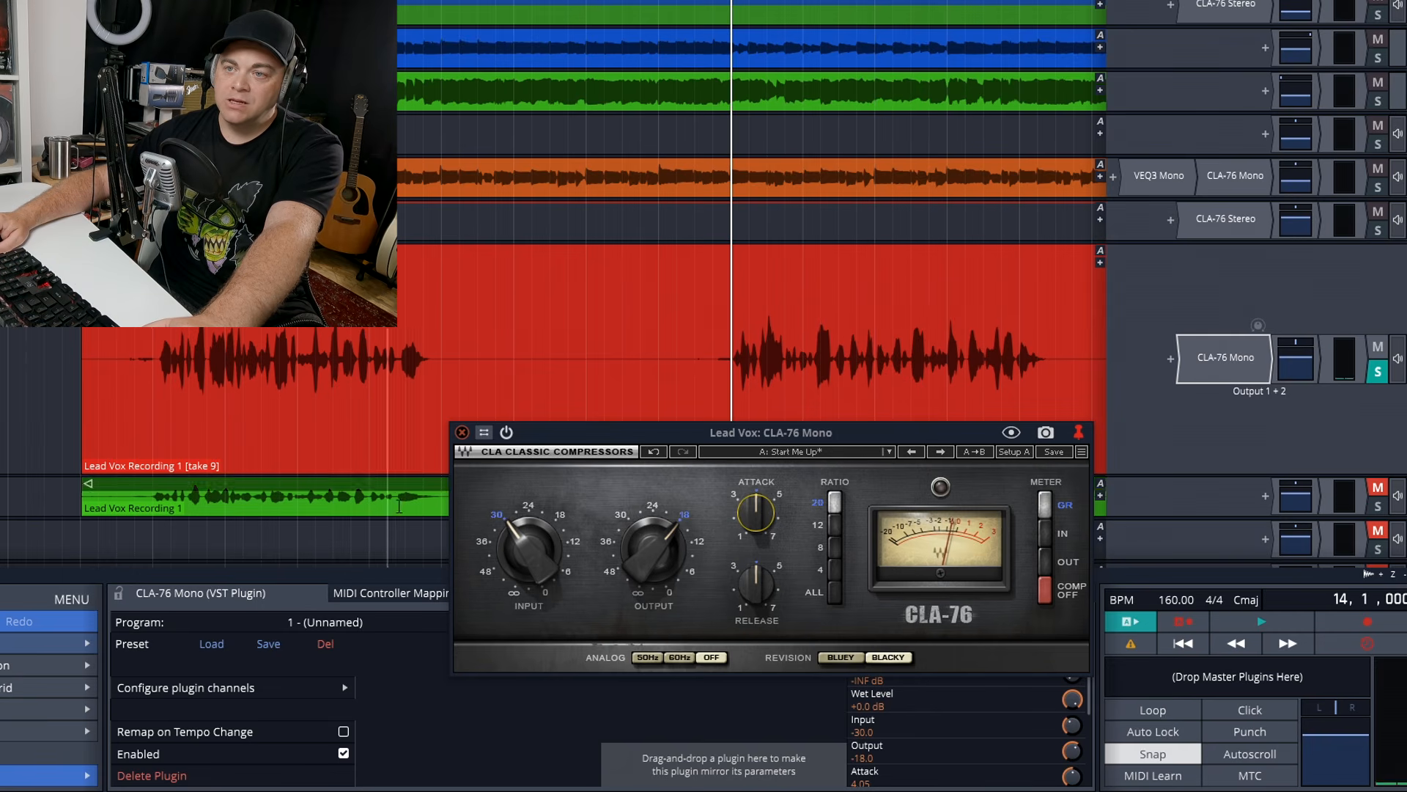
# Step: Raise the Lead Vox compressor's input to -25.5 while auditioning the vocal phrase from bar 14
pyautogui.moveTo(517, 553)
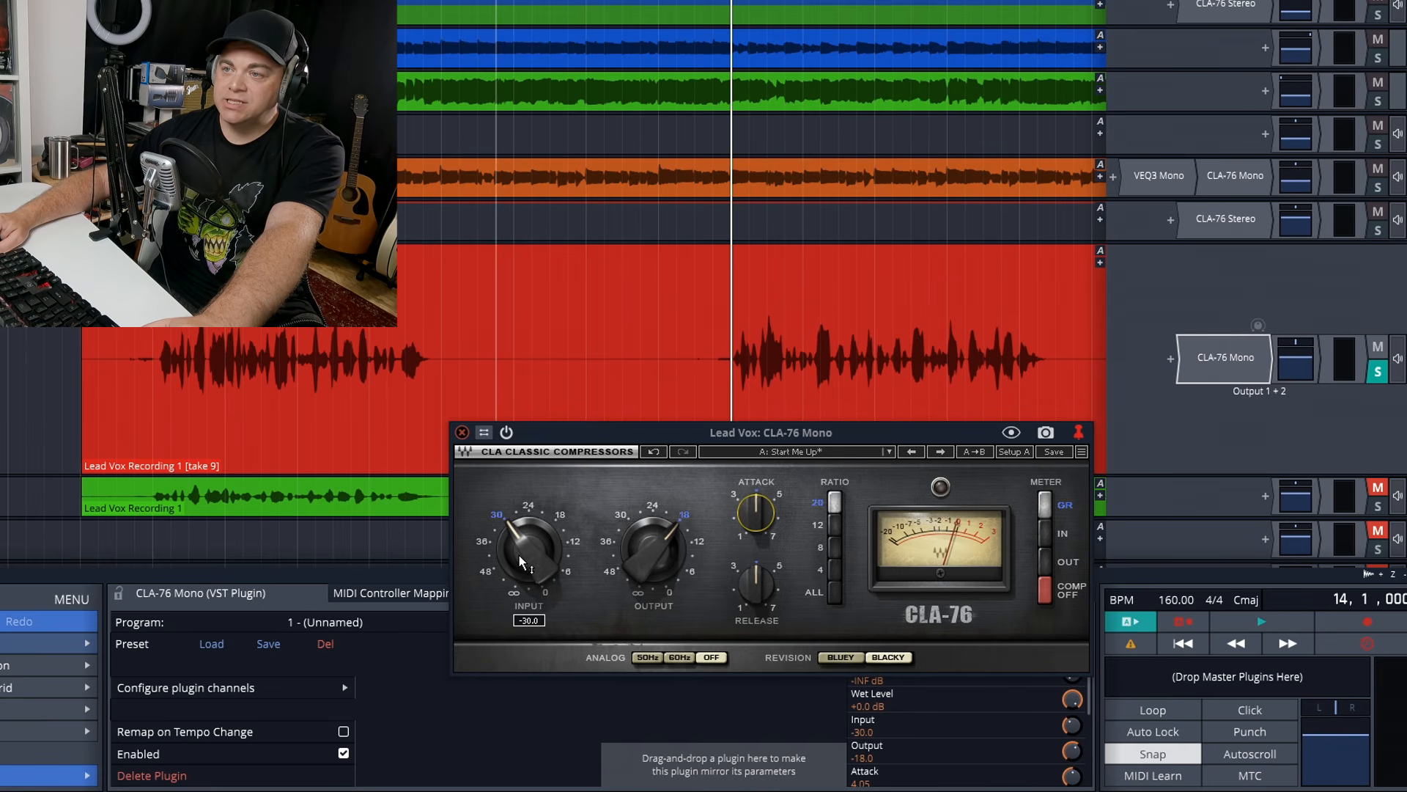
pyautogui.press('space')
pyautogui.moveTo(519, 556); pyautogui.dragTo(518, 536)
pyautogui.press('space')
pyautogui.press('space')
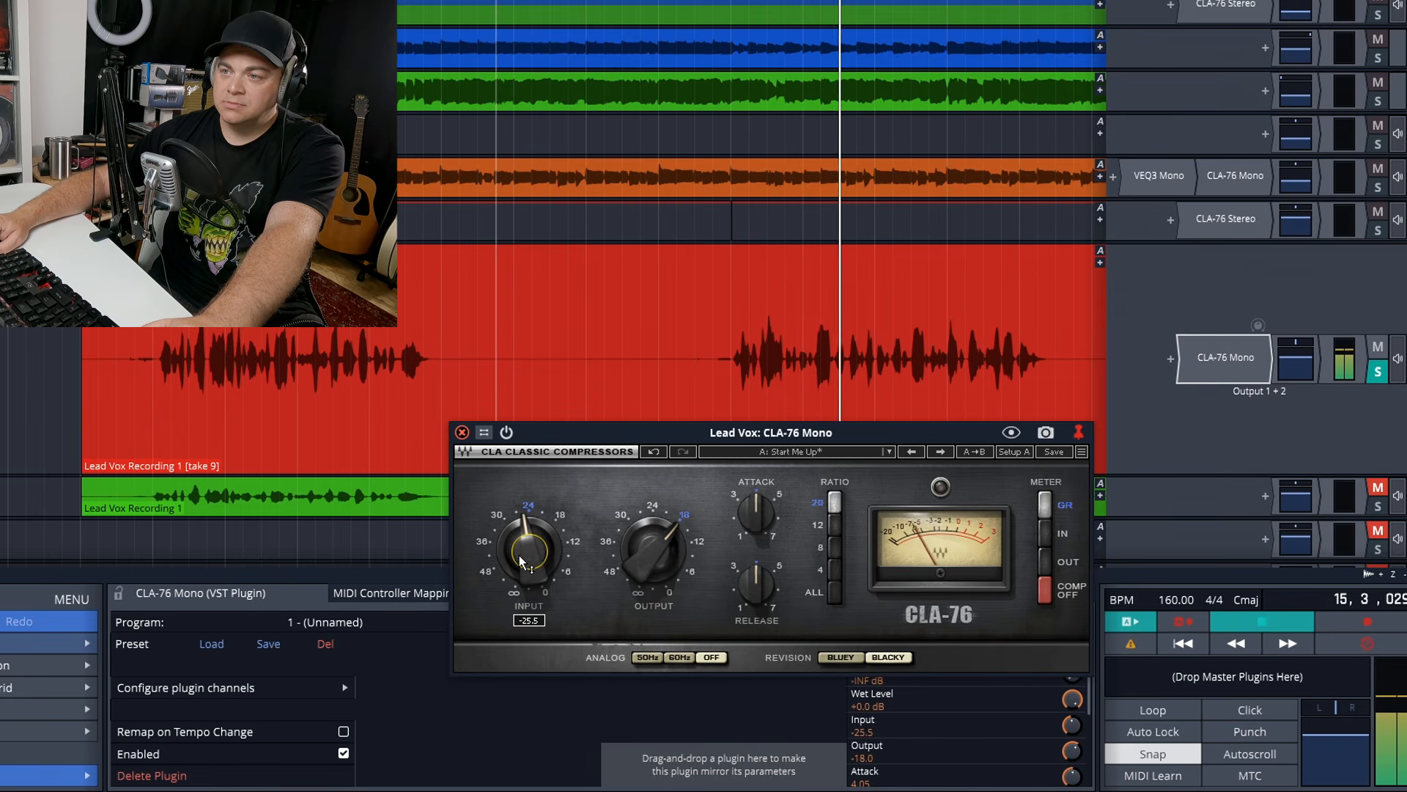
pyautogui.press('space')
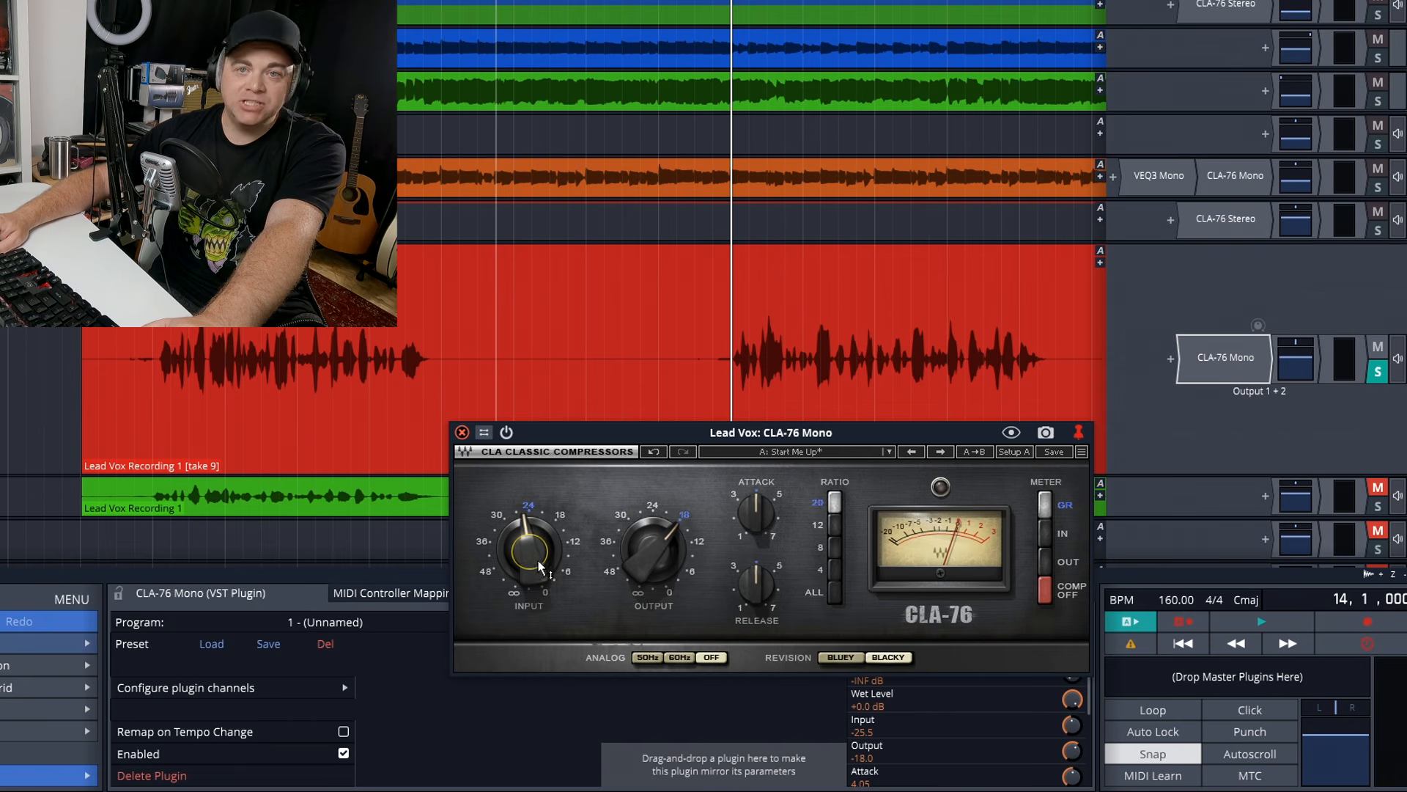
pyautogui.press('space')
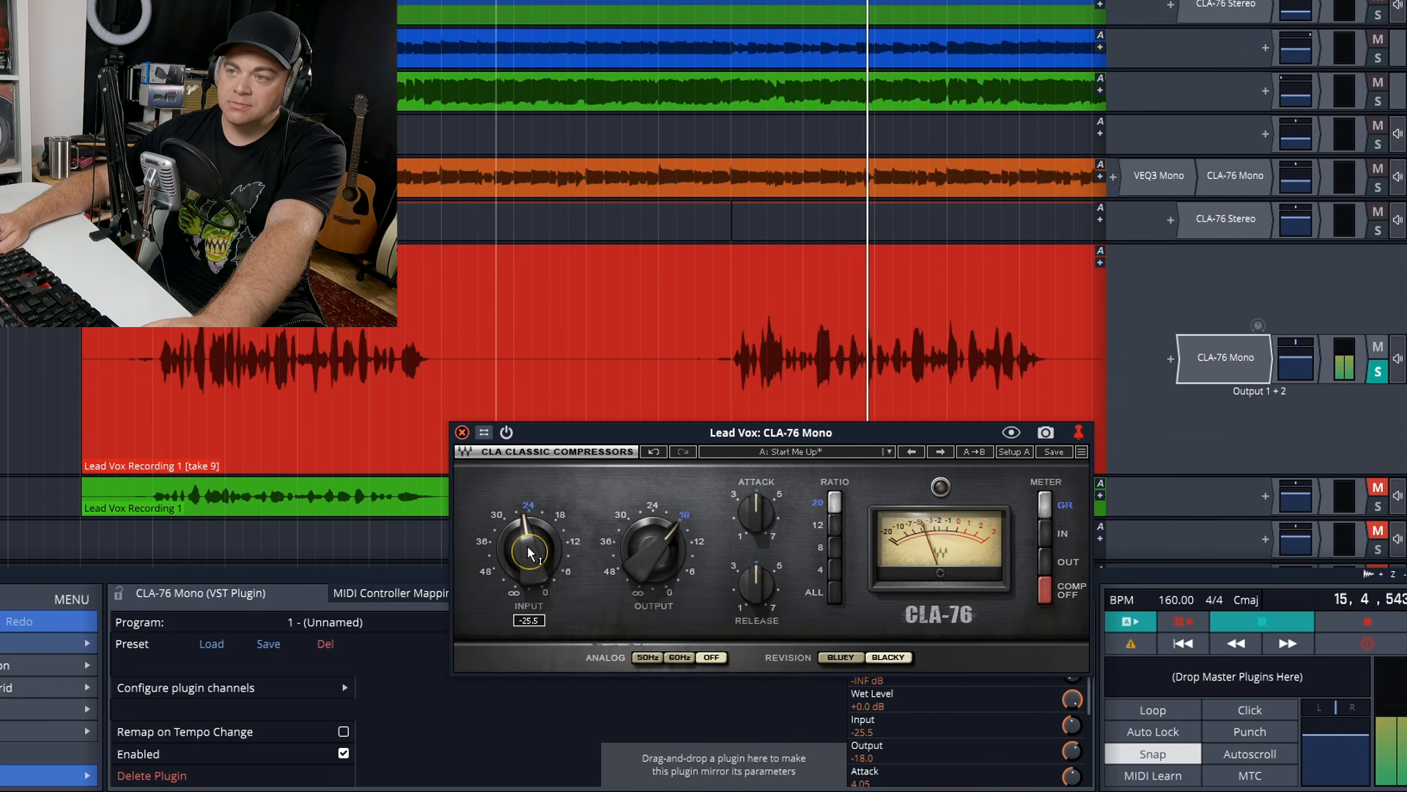
pyautogui.press('space')
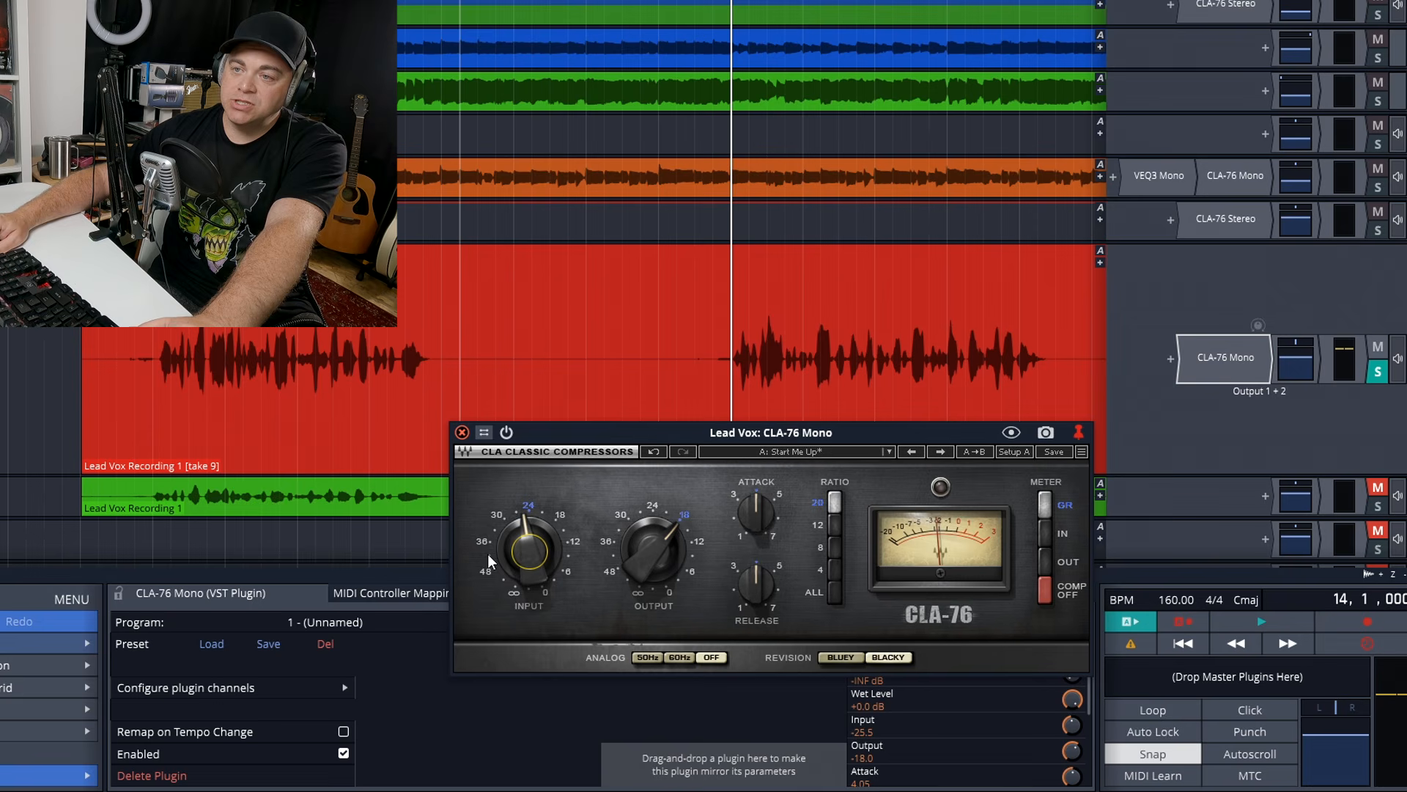
# Step: Raise the Lead Vox compressor's attack to about 4.46 while repeatedly auditioning the phrase from bar 14
pyautogui.moveTo(756, 513)
pyautogui.mouseDown()
pyautogui.moveTo(790, 528)
pyautogui.moveTo(759, 522)
pyautogui.moveTo(759, 578)
pyautogui.moveTo(759, 506)
pyautogui.mouseUp()
pyautogui.press('space')
pyautogui.press('space')
pyautogui.press('space')
pyautogui.press('space')
pyautogui.press('space')
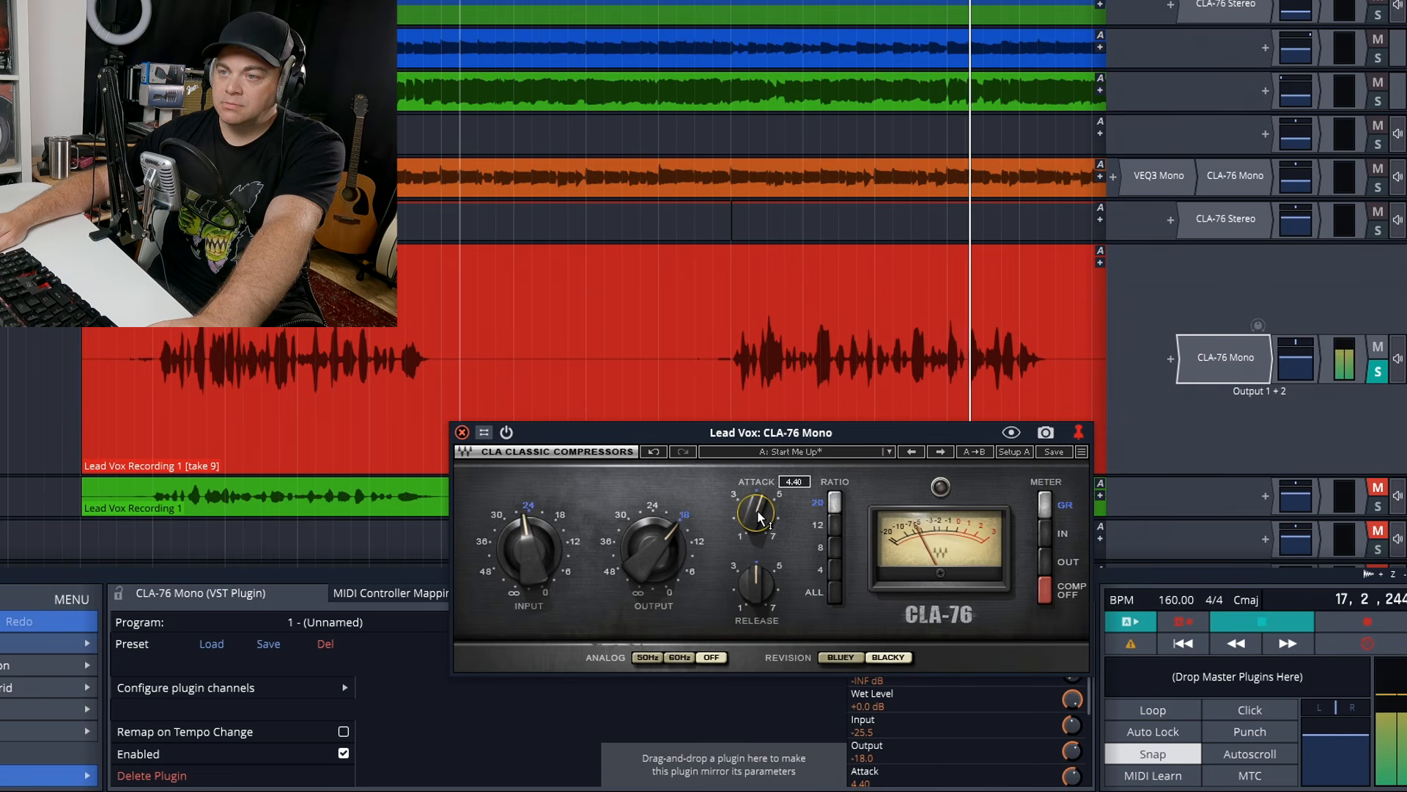
pyautogui.moveTo(759, 516); pyautogui.dragTo(759, 514)
pyautogui.press('space')
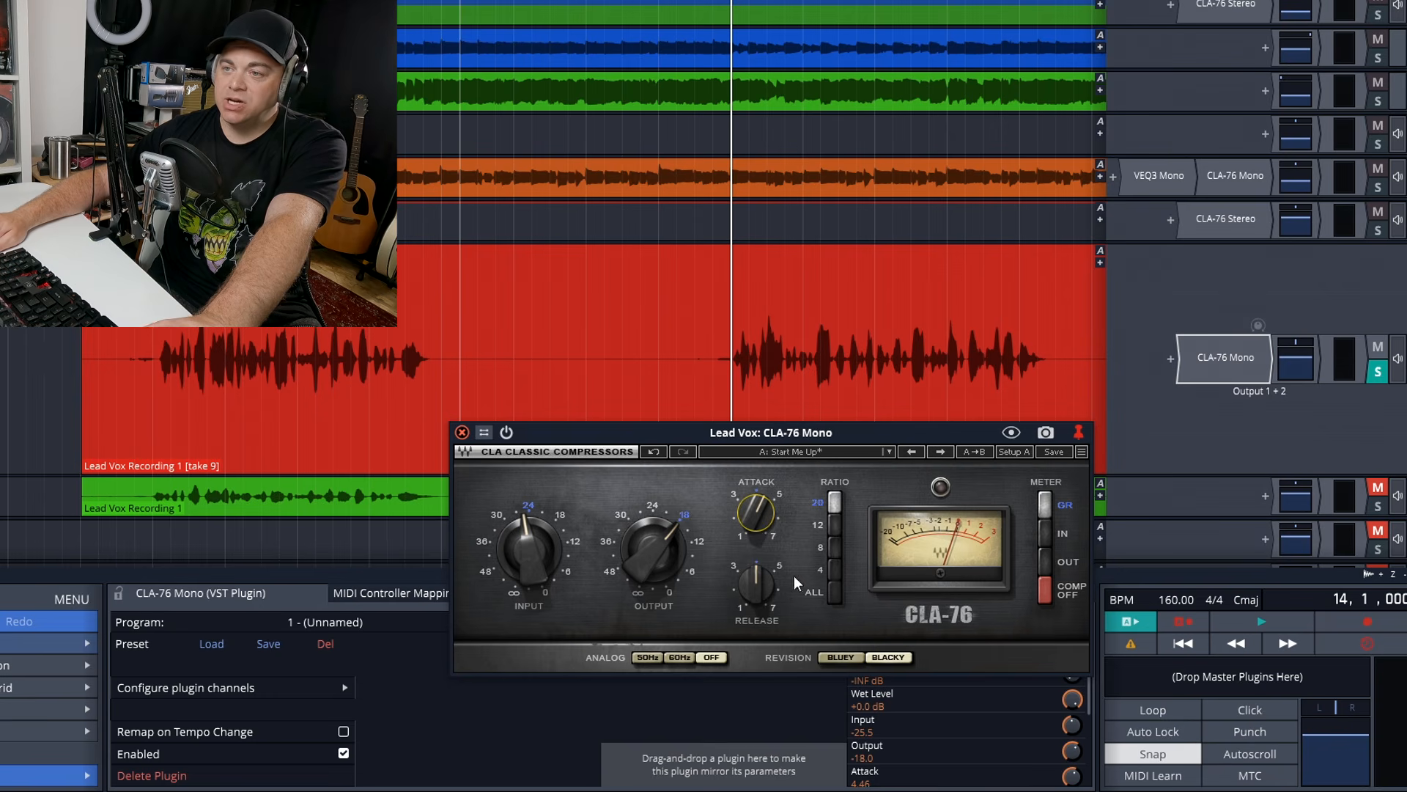
# Step: Adjust the compressor's release to about 6.34 and its input to -25.3 during repeated playback of the vocal phrase
pyautogui.moveTo(755, 583)
pyautogui.press('space')
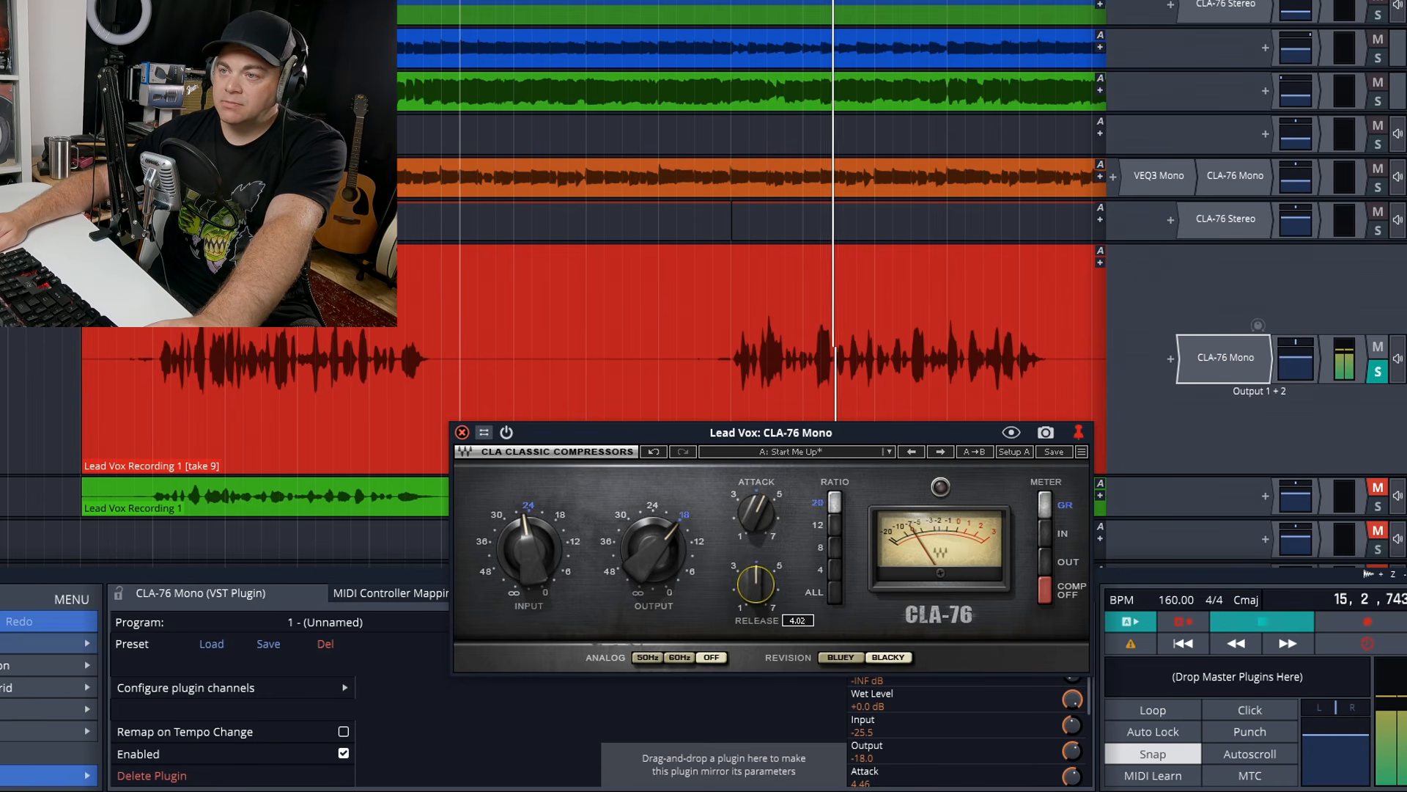
pyautogui.moveTo(755, 586); pyautogui.dragTo(756, 568)
pyautogui.moveTo(756, 584)
pyautogui.mouseDown()
pyautogui.moveTo(755, 570)
pyautogui.moveTo(751, 583)
pyautogui.mouseUp()
pyautogui.press('space')
pyautogui.press('space')
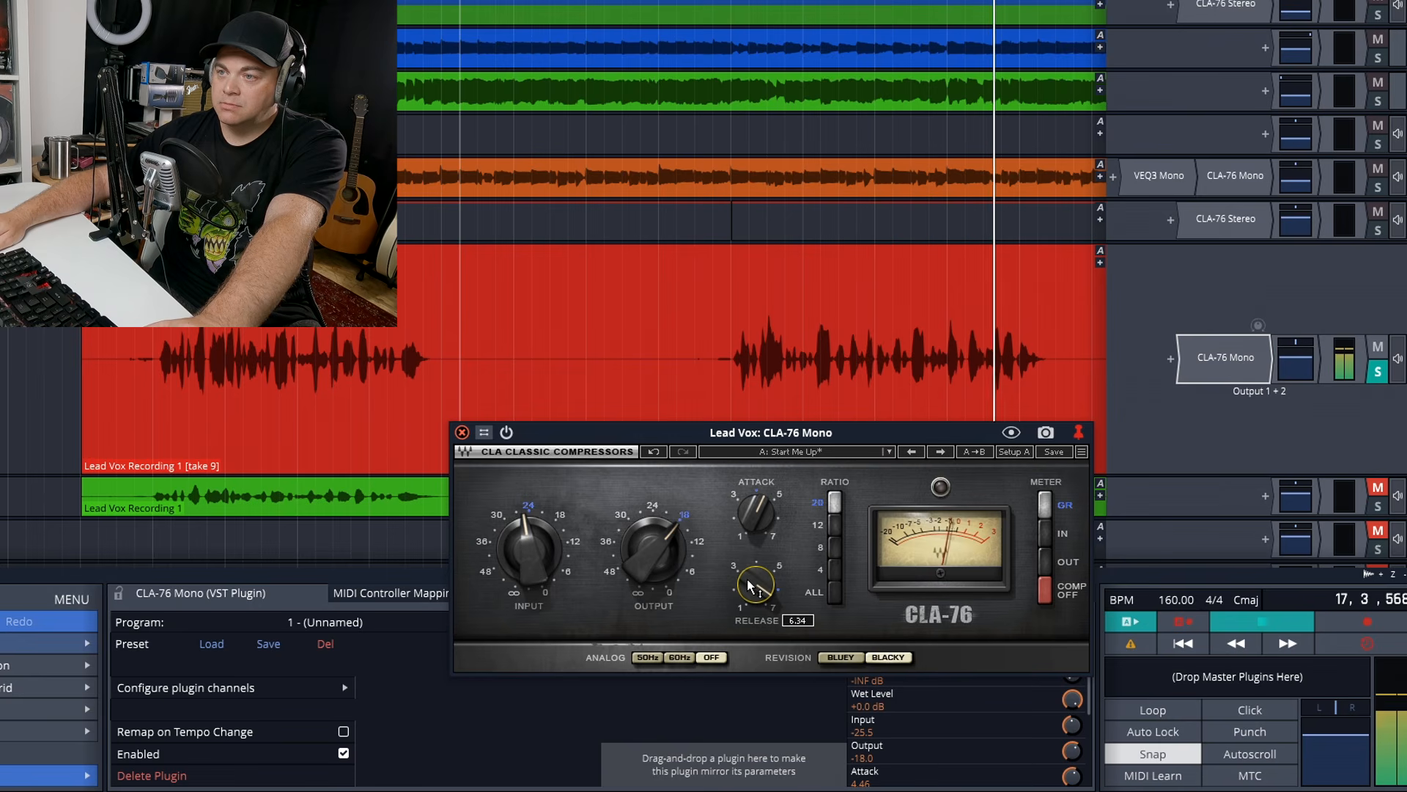
pyautogui.press('space')
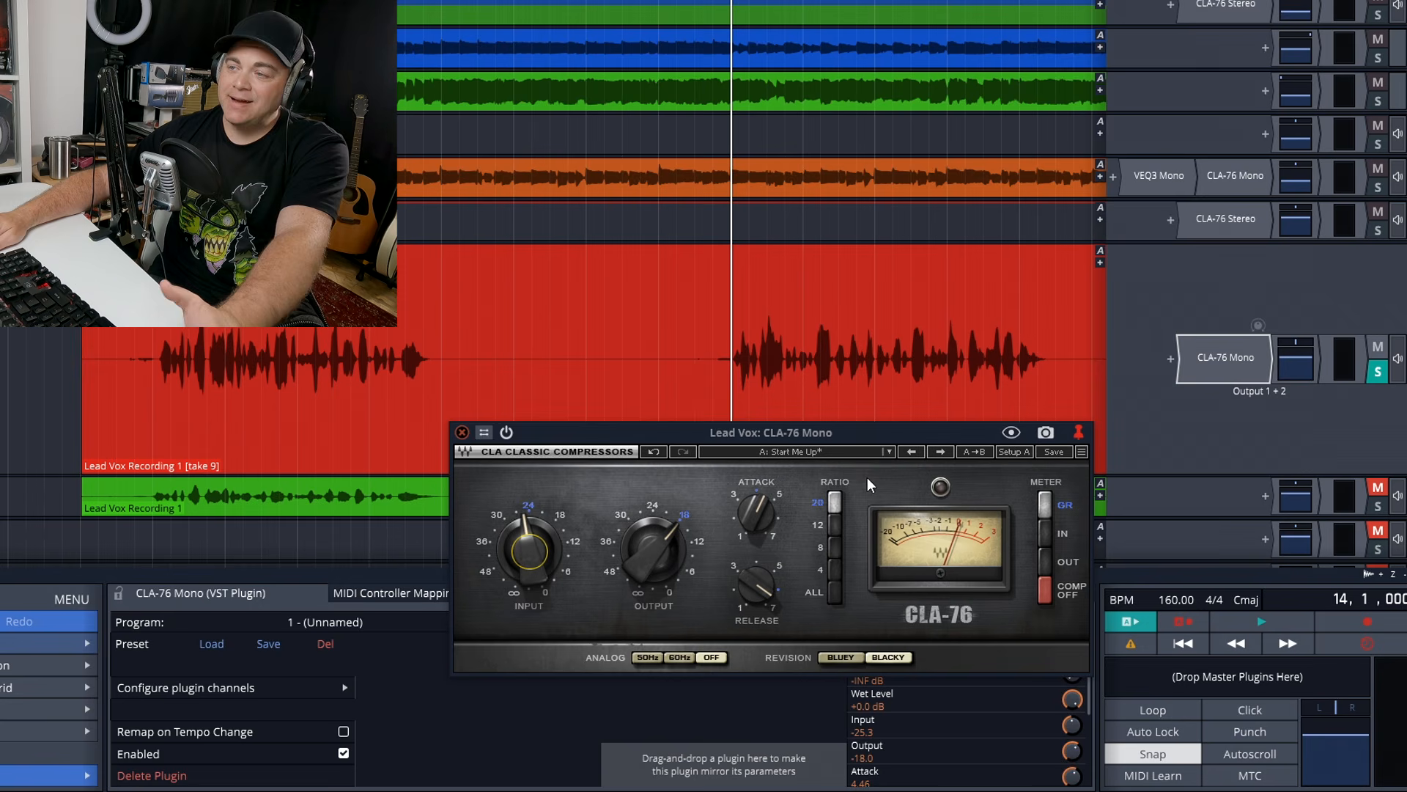
# Step: Open the Lead Vox level meter's properties and compare the vocal's level with the compressor bypassed and enabled
pyautogui.click(1326, 364)
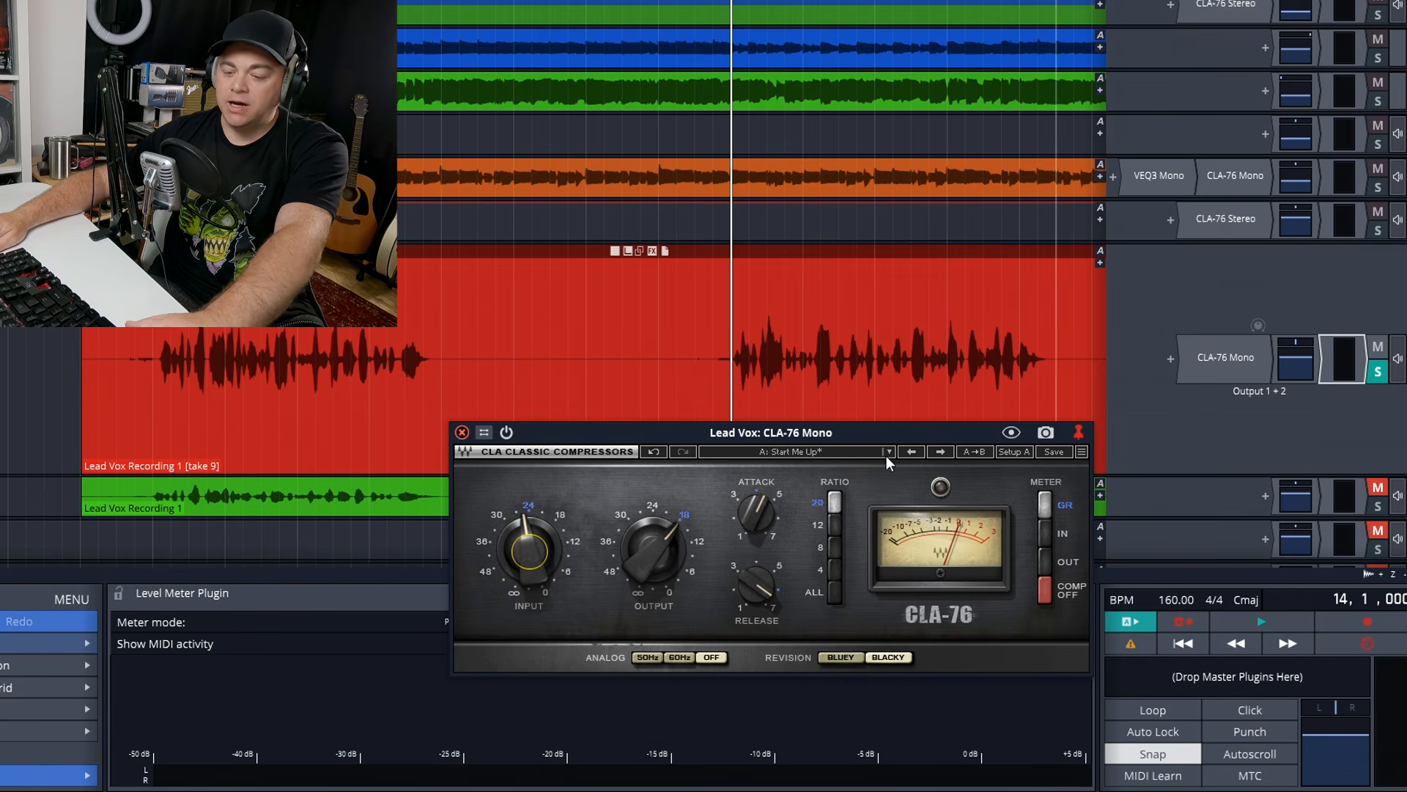
pyautogui.press('b')
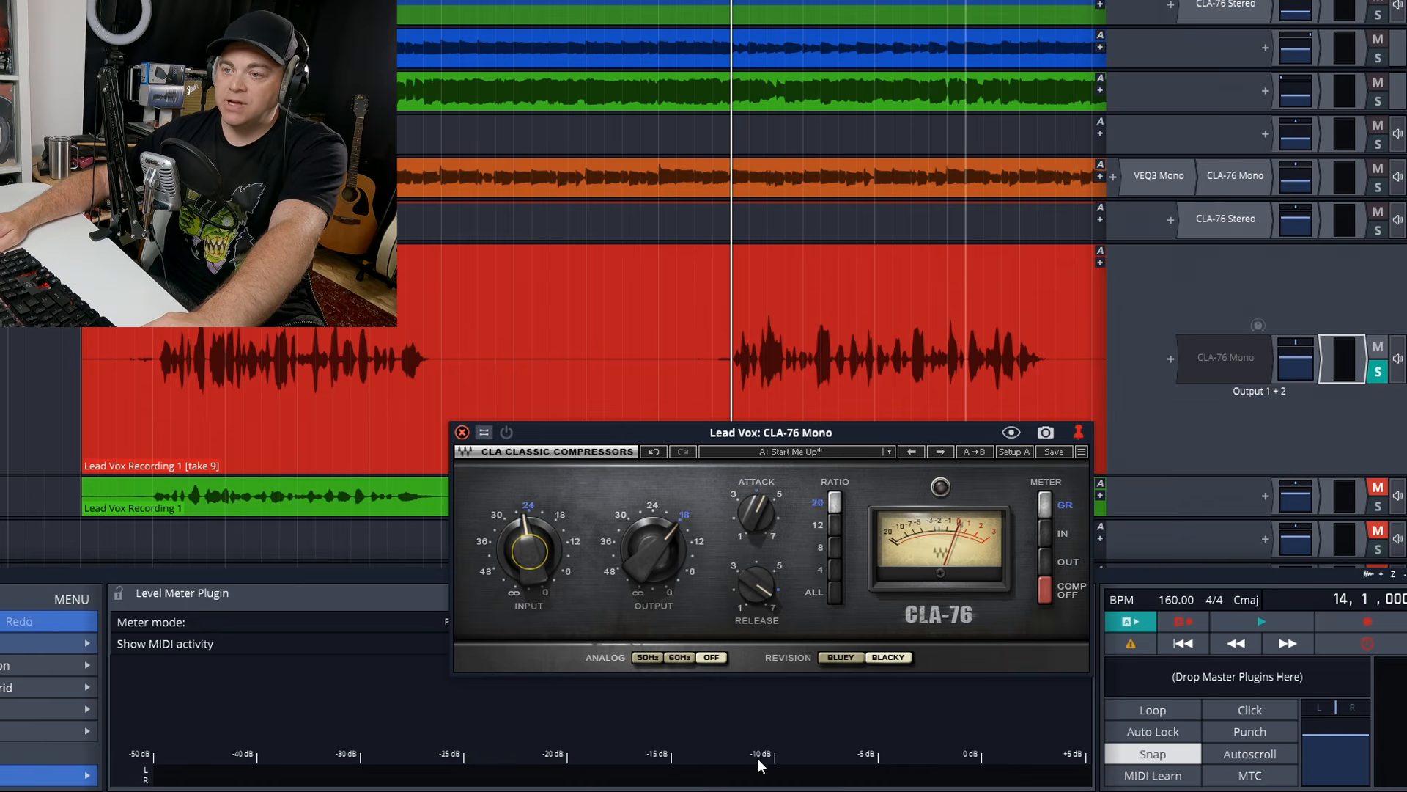
pyautogui.press('space')
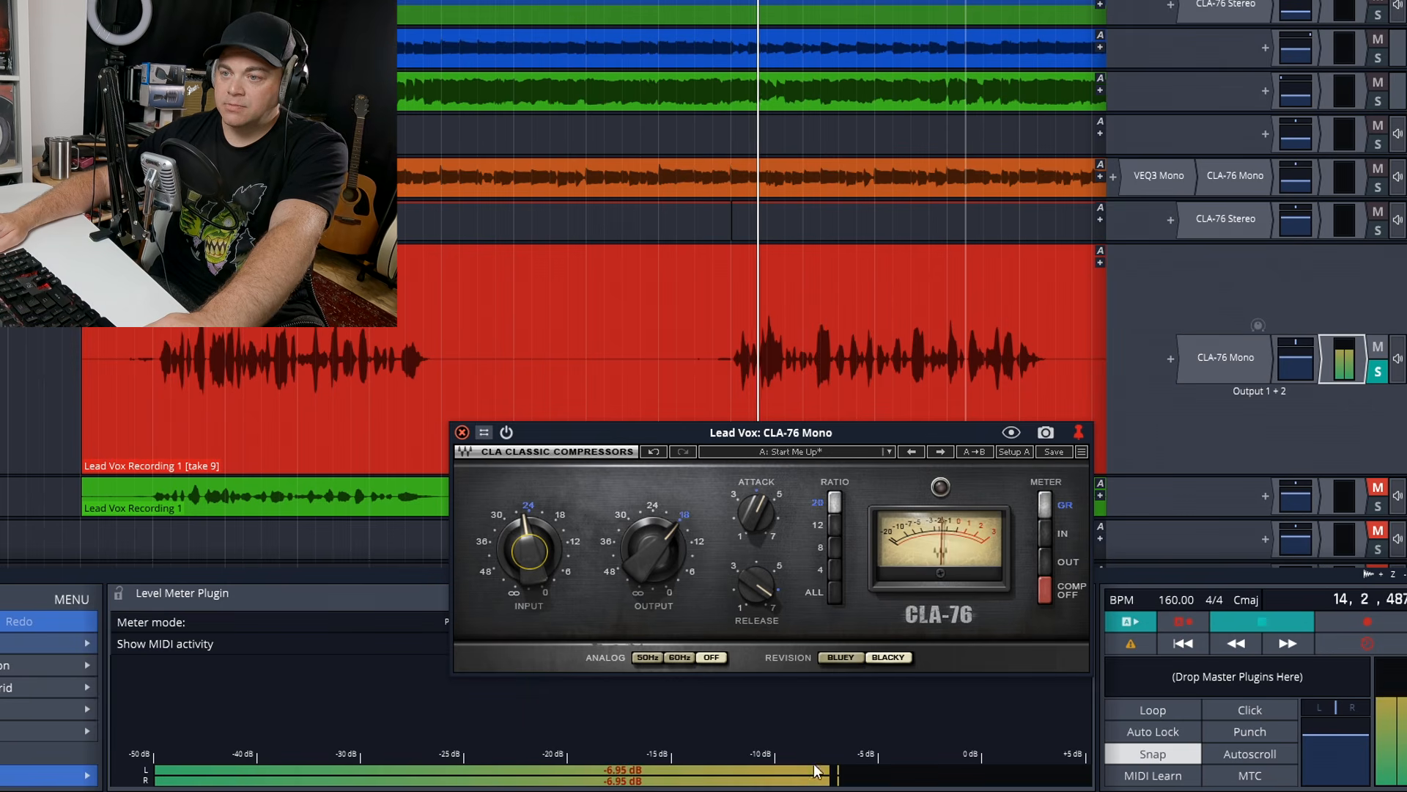
# Step: Lower the Lead Vox compressor's output to -22.2 while watching the level meter during playback
pyautogui.moveTo(653, 551)
pyautogui.mouseDown()
pyautogui.moveTo(653, 565)
pyautogui.moveTo(661, 541)
pyautogui.moveTo(661, 556)
pyautogui.mouseUp()
pyautogui.press('space')
pyautogui.press('space')
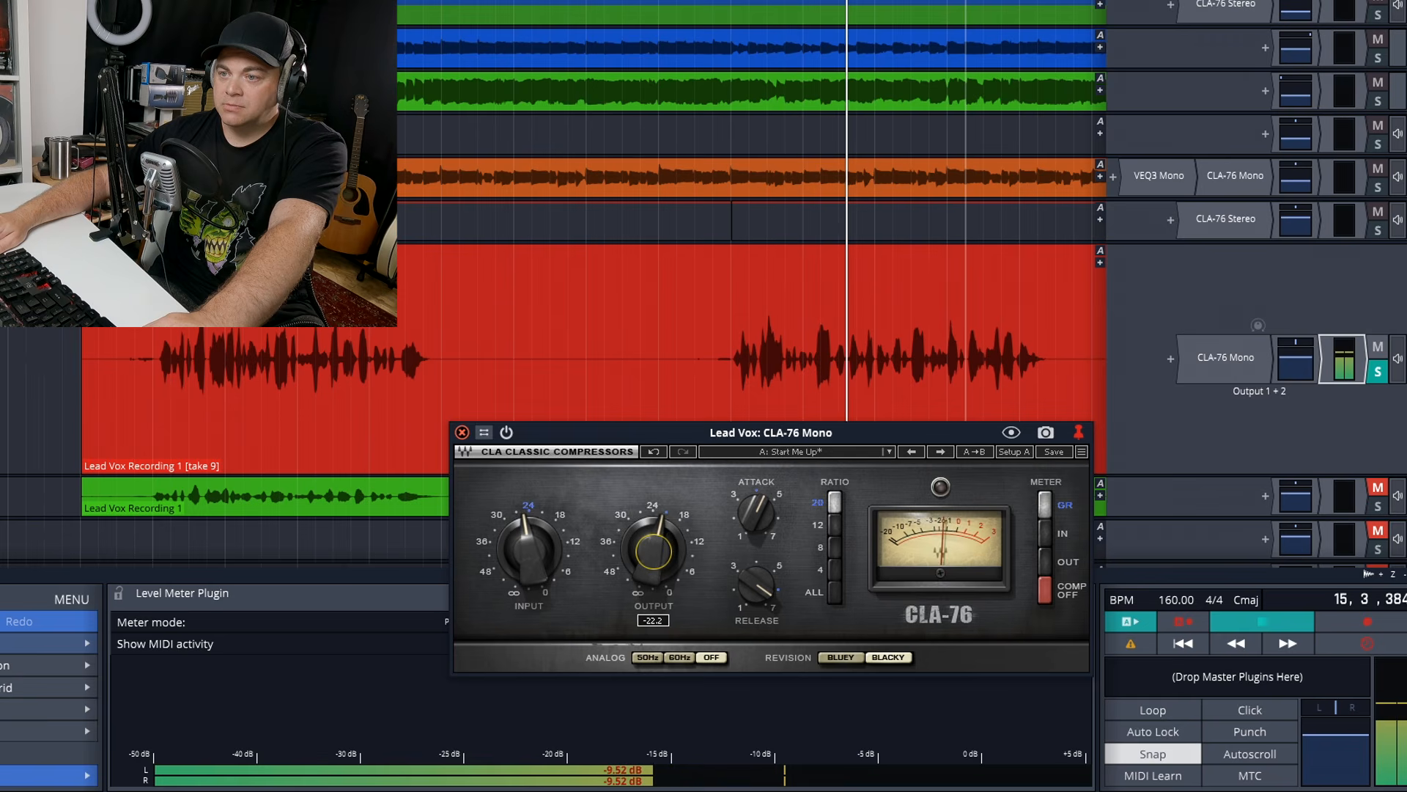
pyautogui.press('space')
pyautogui.press('space')
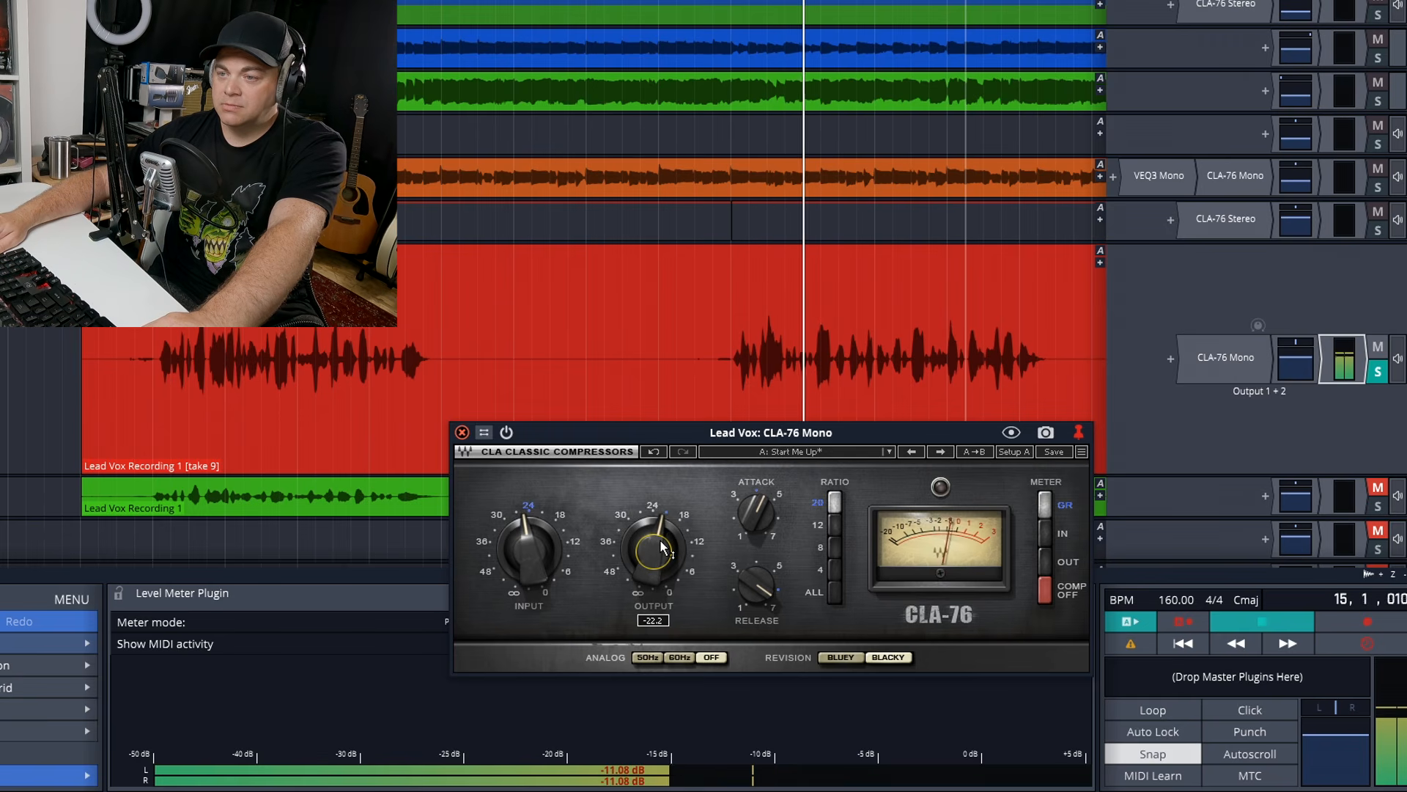
# Step: Replay the vocal from bar 14 with the compressor bypassed and enabled to check that the metered levels match
pyautogui.press('space')
pyautogui.press('space')
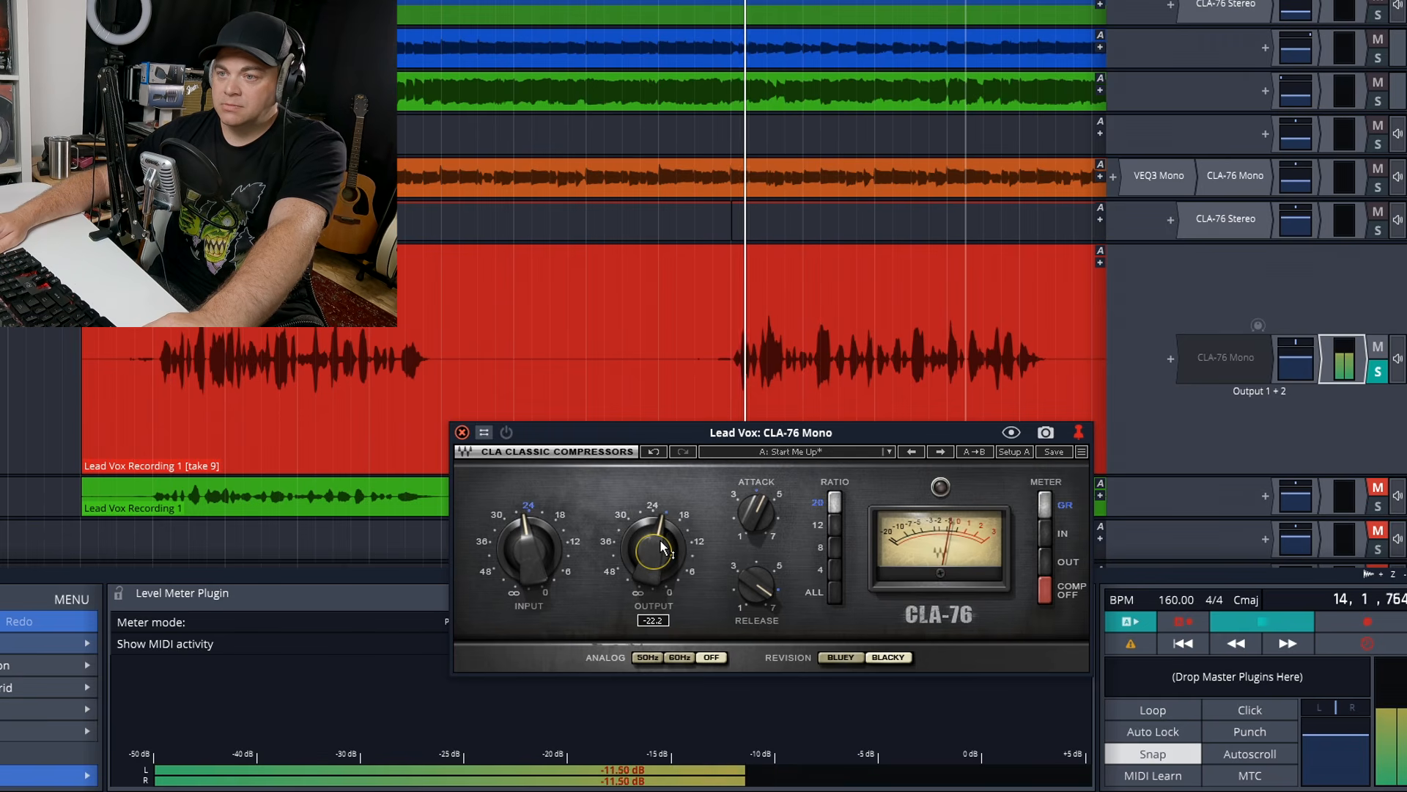
pyautogui.press('space')
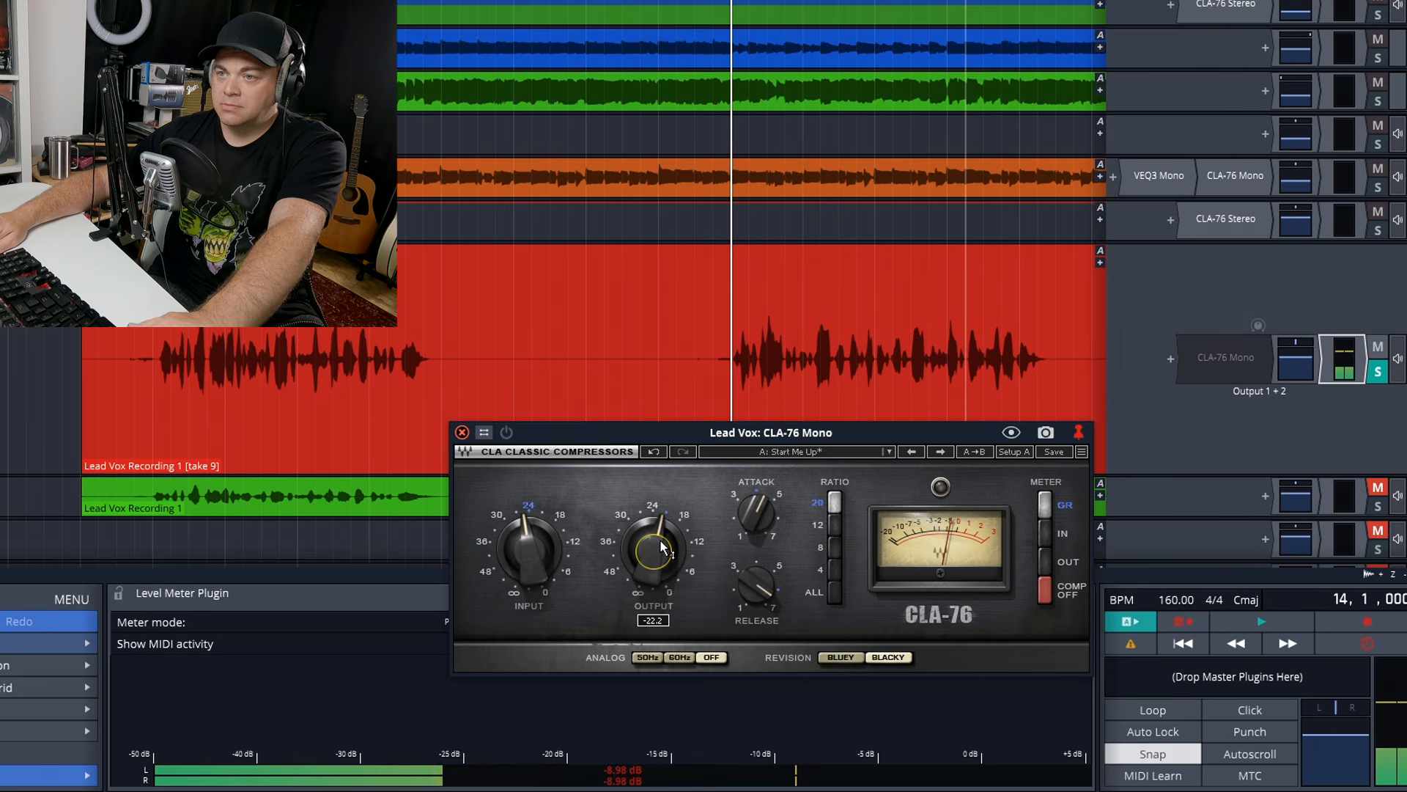
pyautogui.press('space')
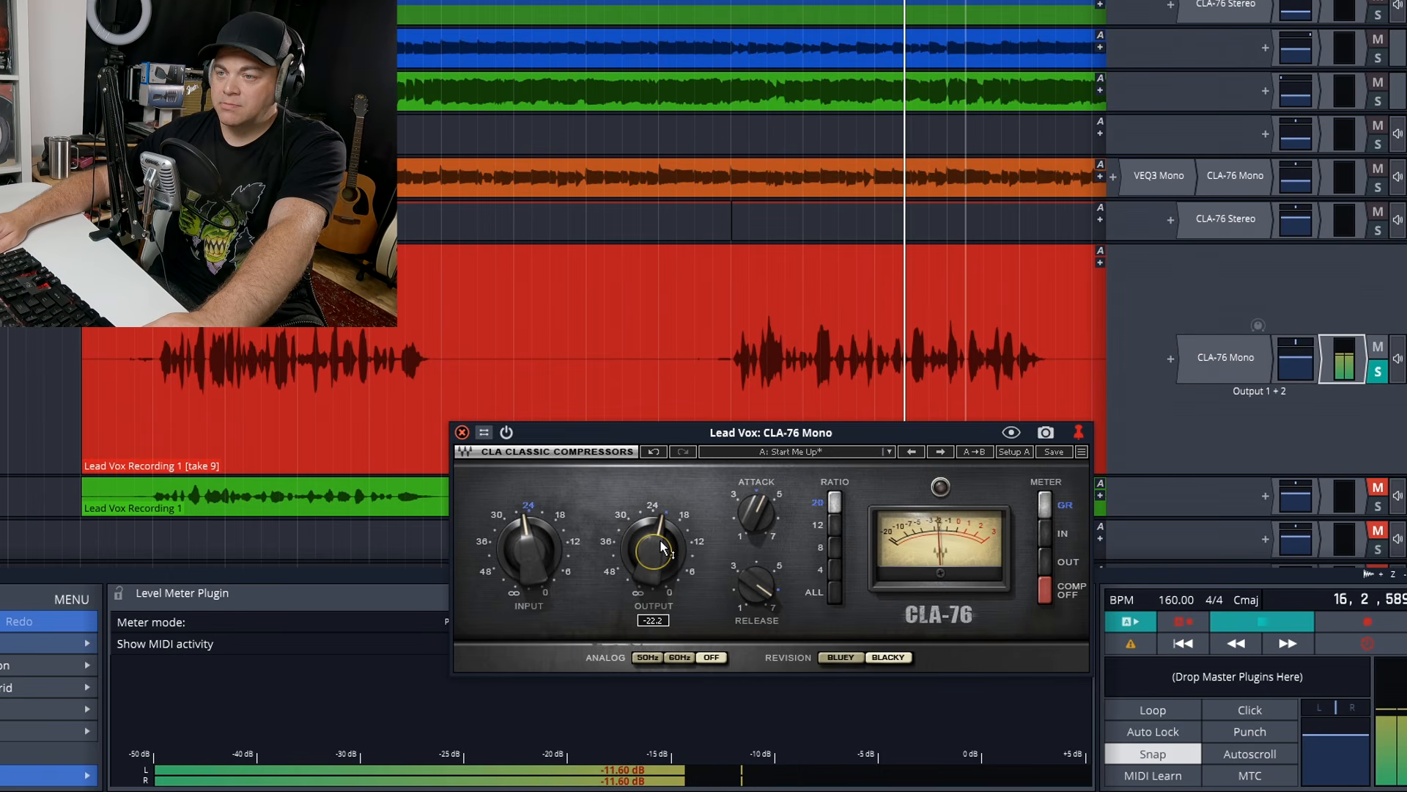
pyautogui.press('space')
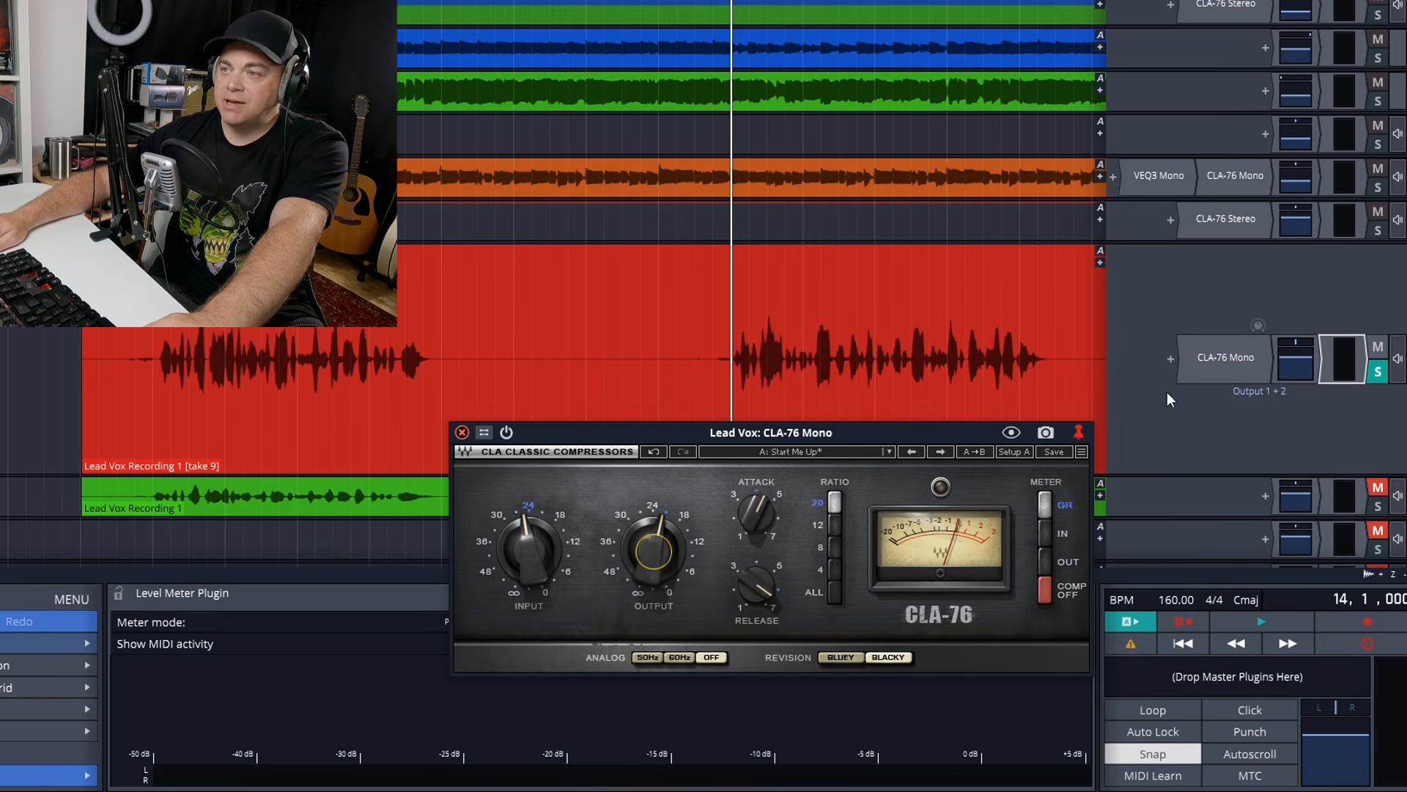
# Step: Select the Lead Vox CLA-76 Mono and play the phrase from bar 14 first with it bypassed, then with it enabled
pyautogui.click(1246, 364)
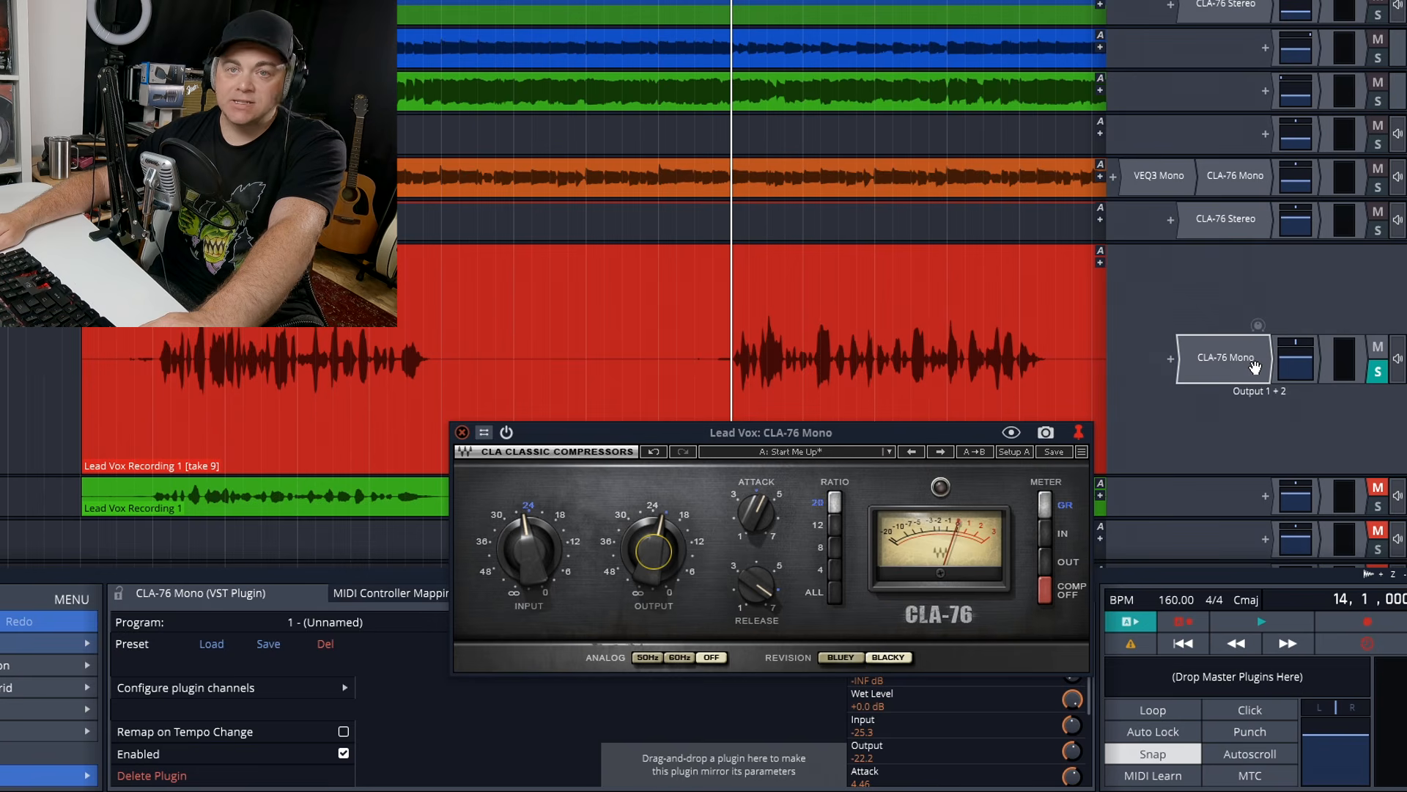
pyautogui.press('0')
pyautogui.press('space')
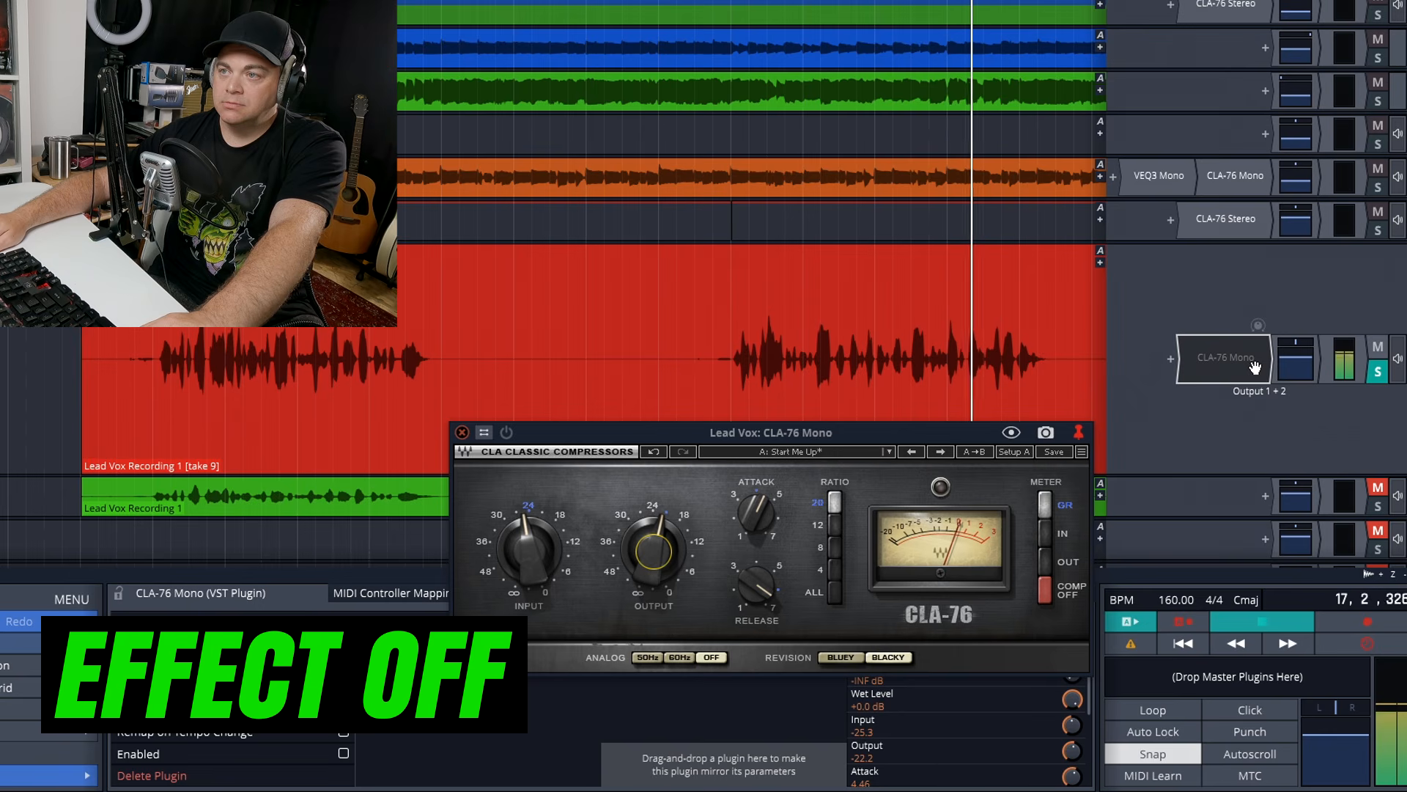
pyautogui.press('space')
pyautogui.press('0')
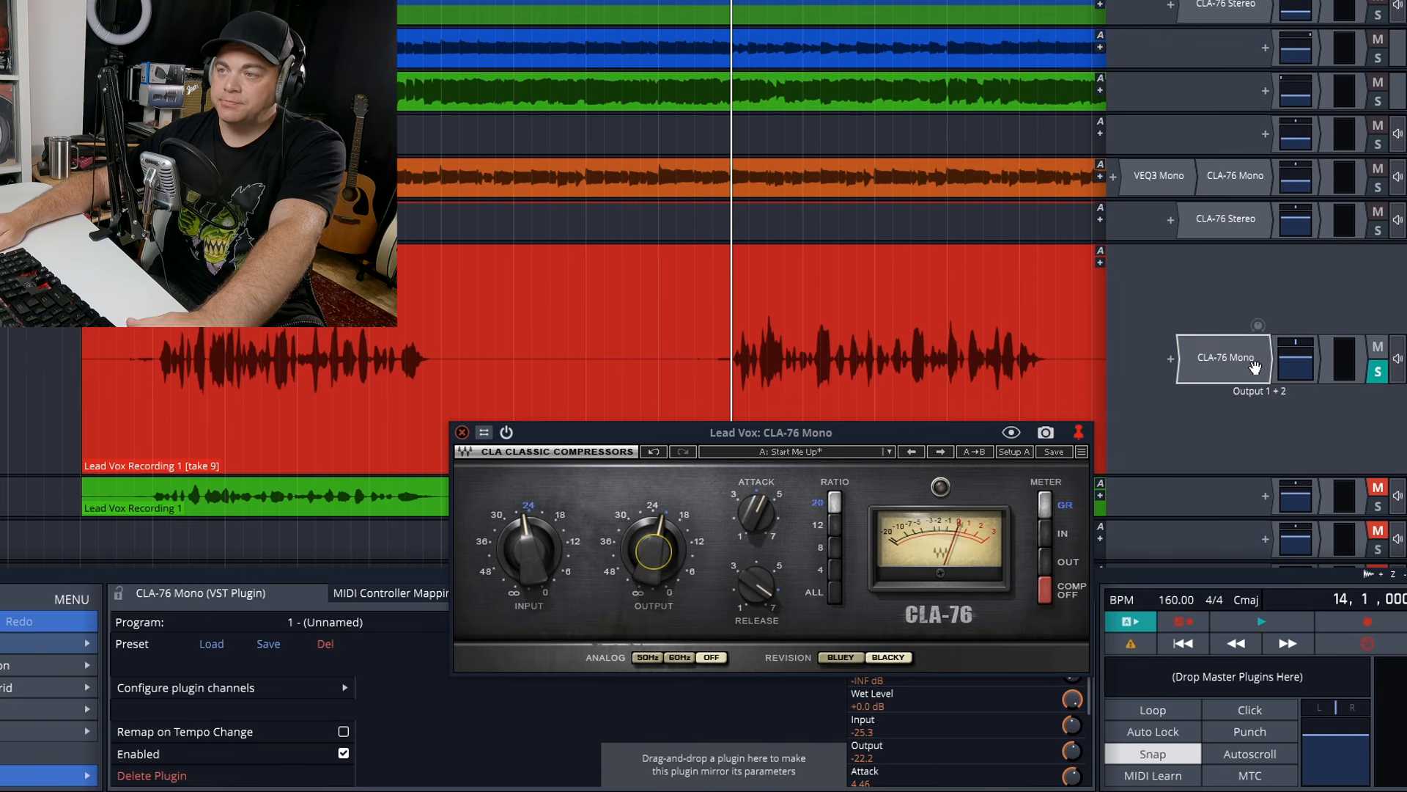
pyautogui.press('space')
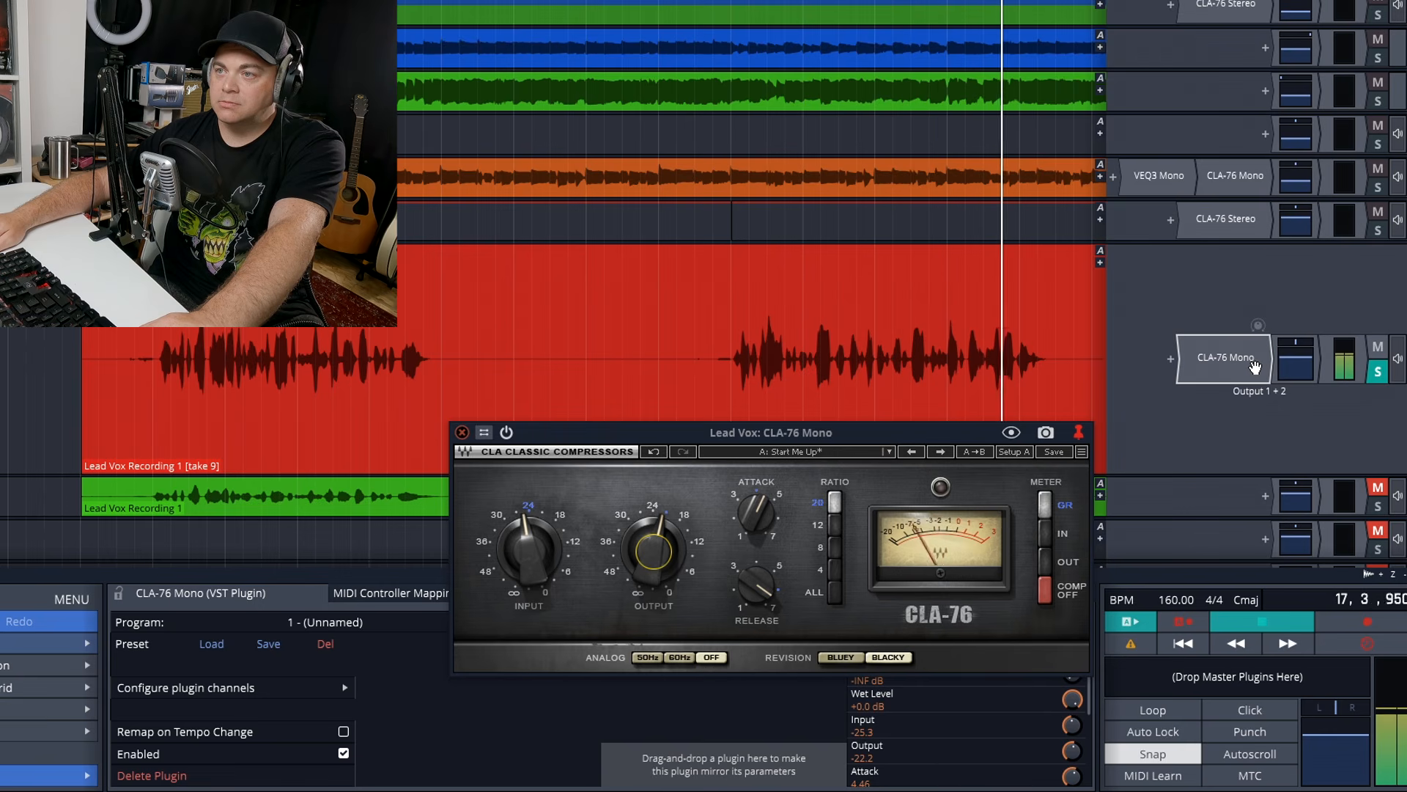
pyautogui.press('space')
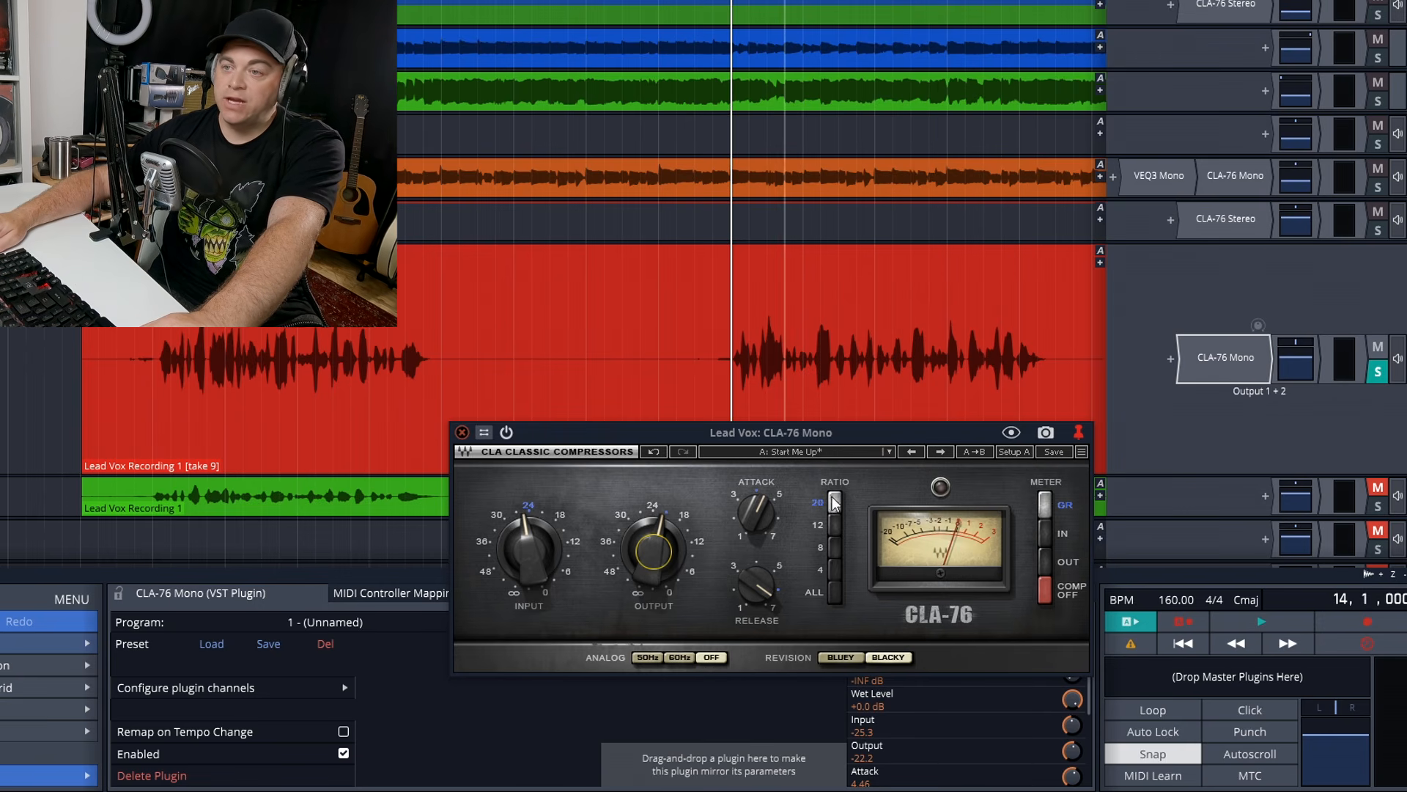
# Step: Set the Lead Vox compressor's ratio to 4 and audition the vocal phrase from bar 14
pyautogui.click(833, 570)
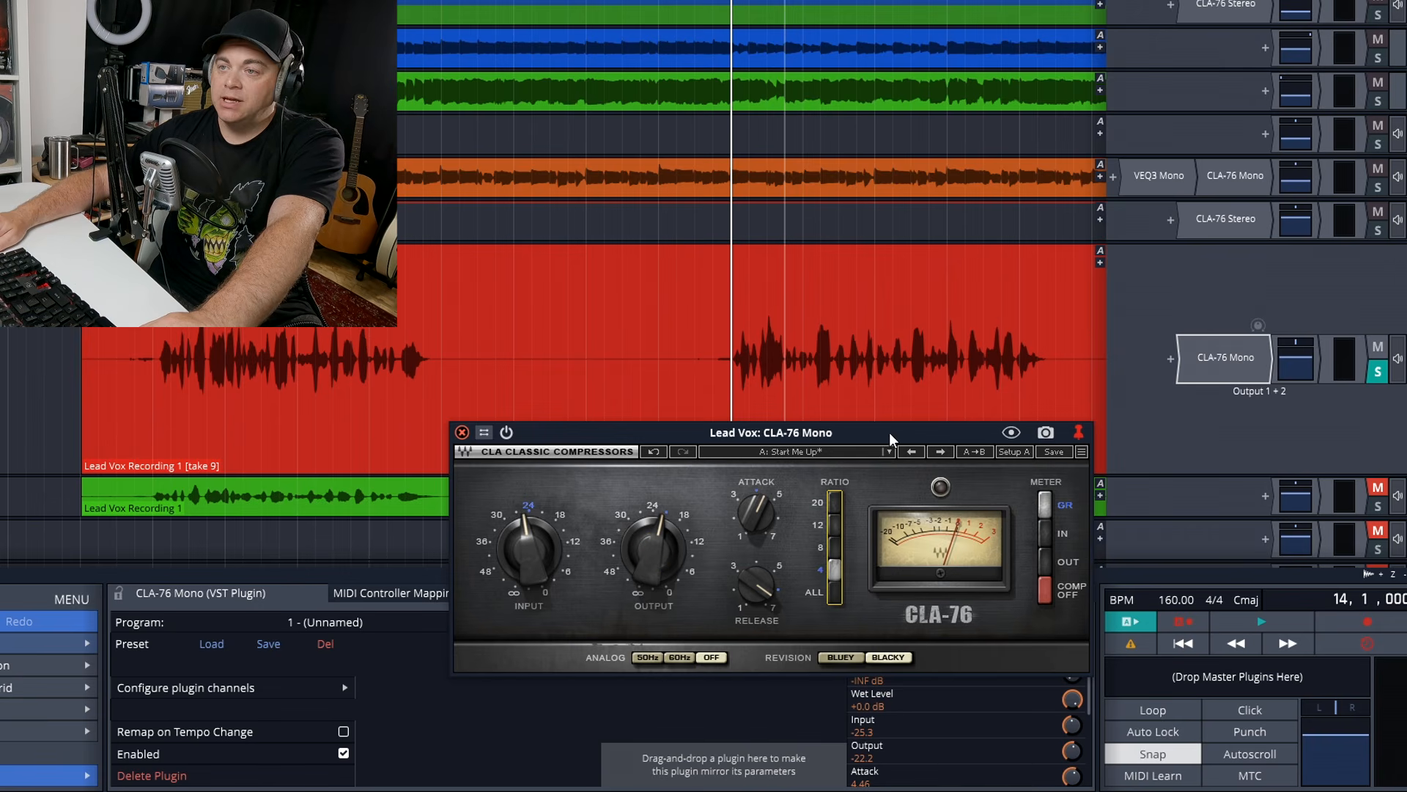
pyautogui.press('space')
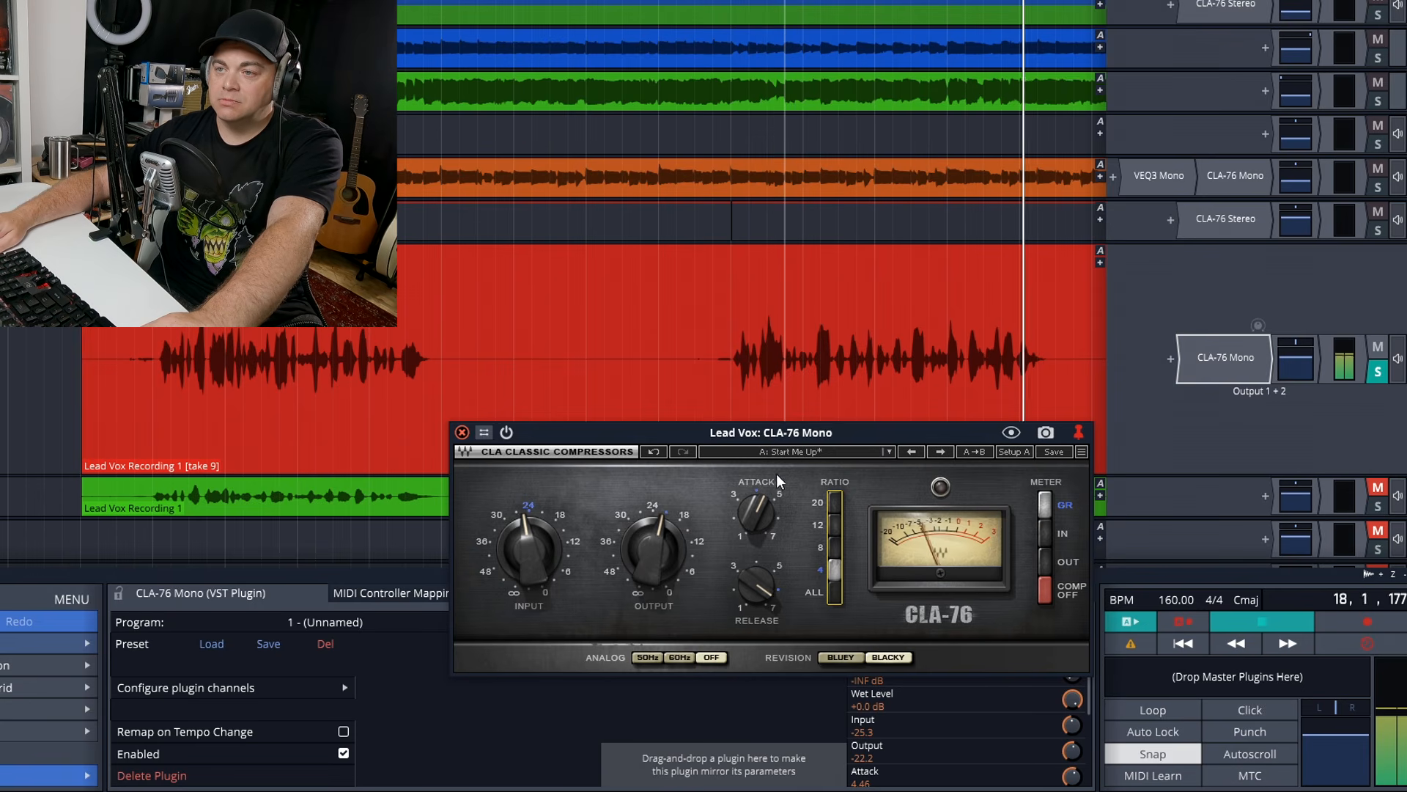
pyautogui.press('space')
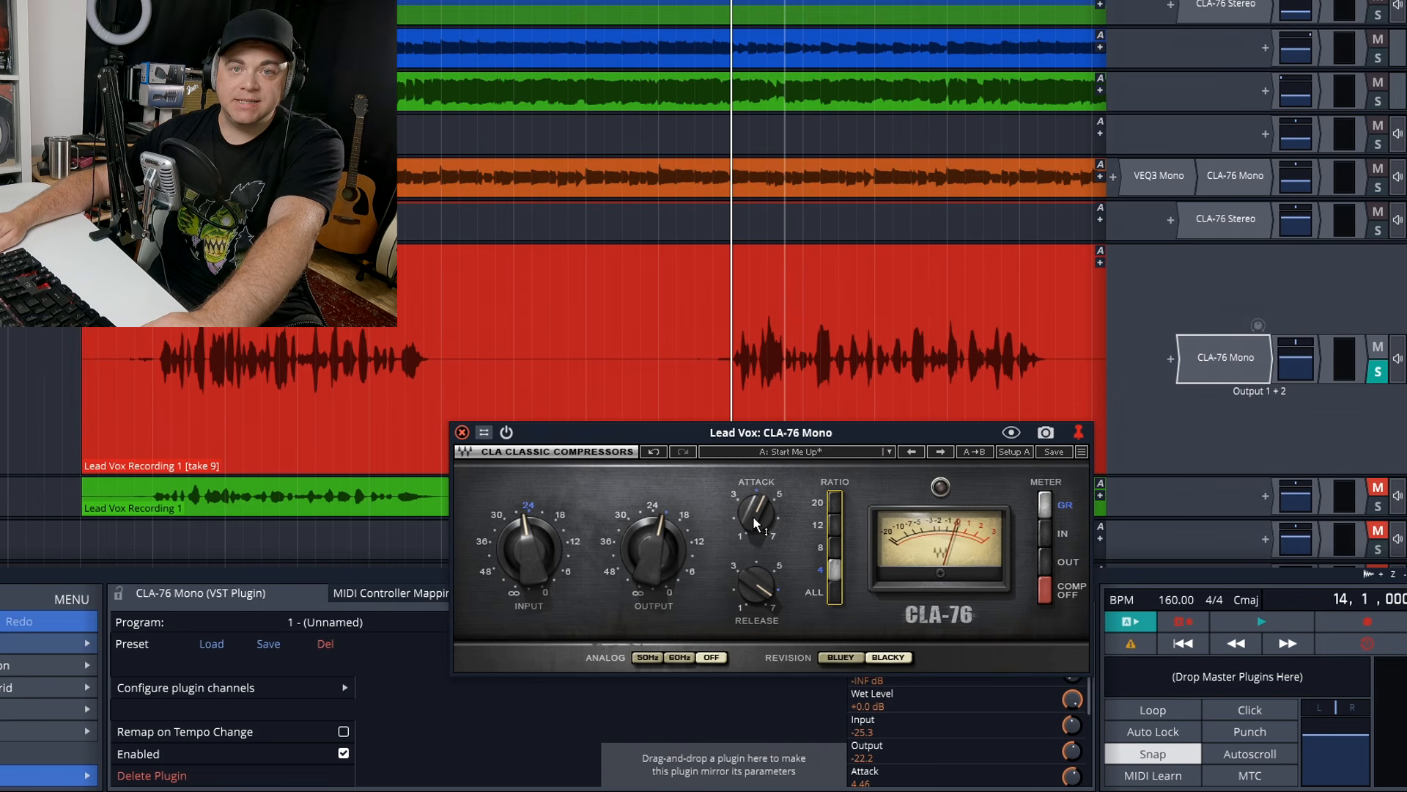
# Step: Lower the Lead Vox compressor's attack to about 3.09 while replaying the vocal phrase
pyautogui.moveTo(754, 518); pyautogui.dragTo(754, 540)
pyautogui.press('space')
pyautogui.press('space')
pyautogui.press('space')
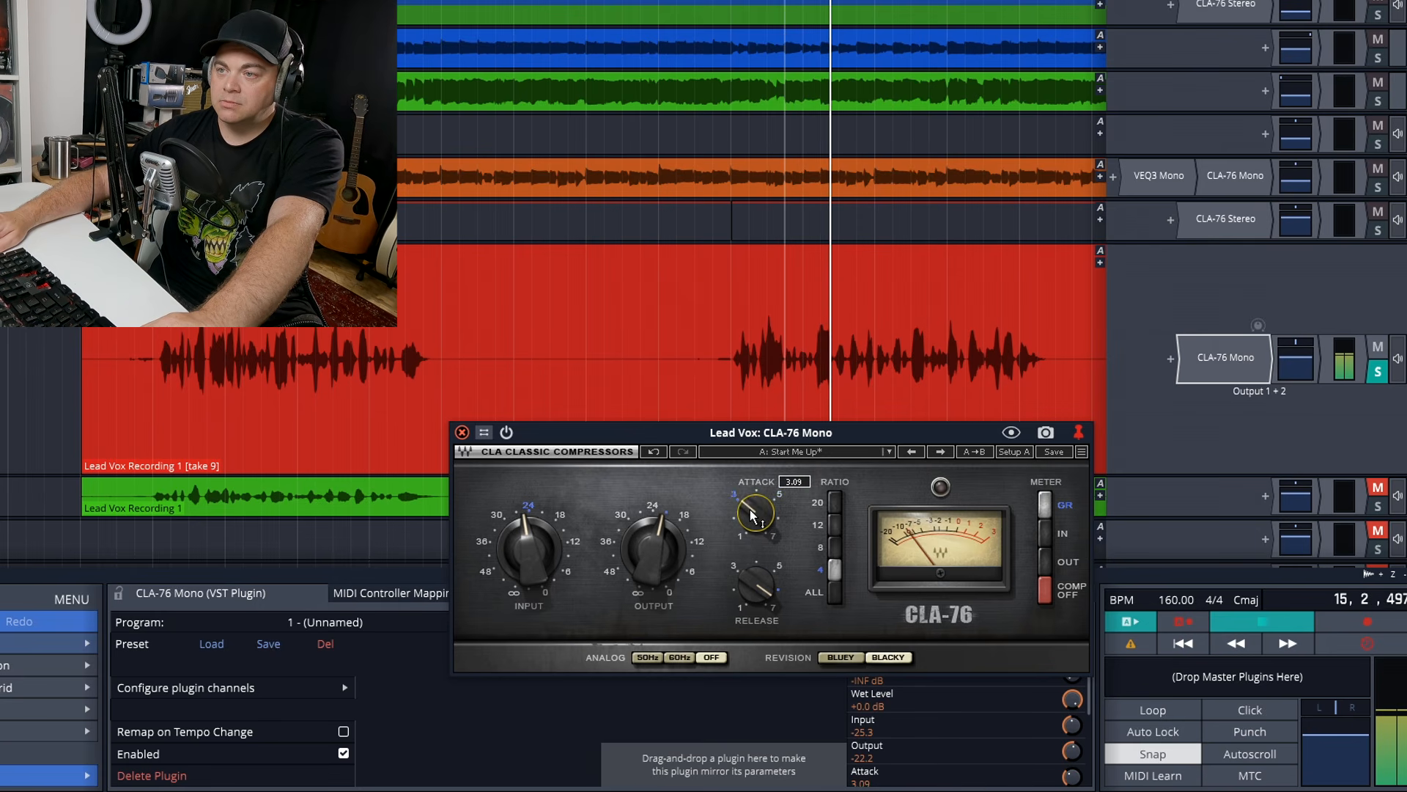
pyautogui.press('space')
# Step: Raise the Lead Vox compressor's release to 7.00 while playing the vocal from bar 14
pyautogui.press('space')
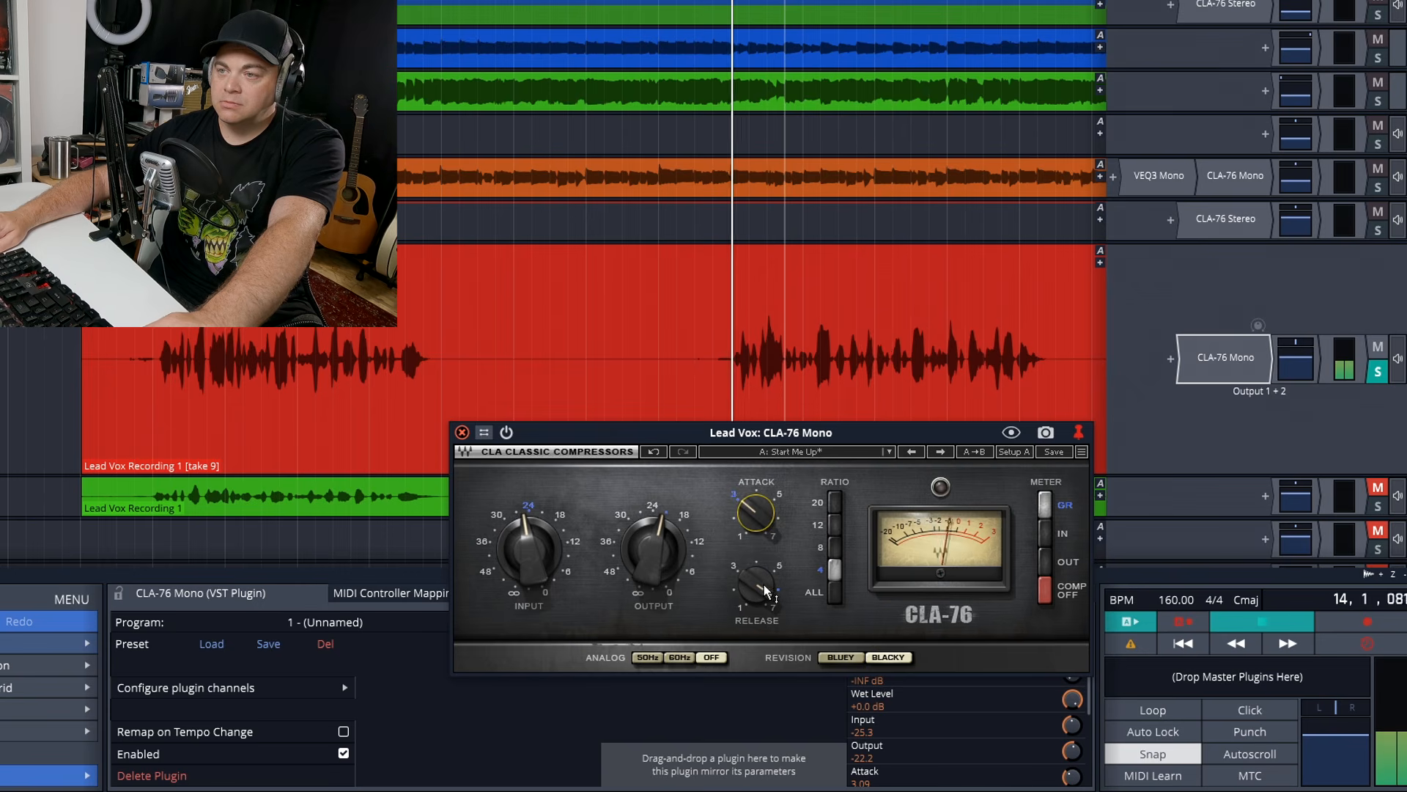
pyautogui.moveTo(756, 586); pyautogui.dragTo(757, 575)
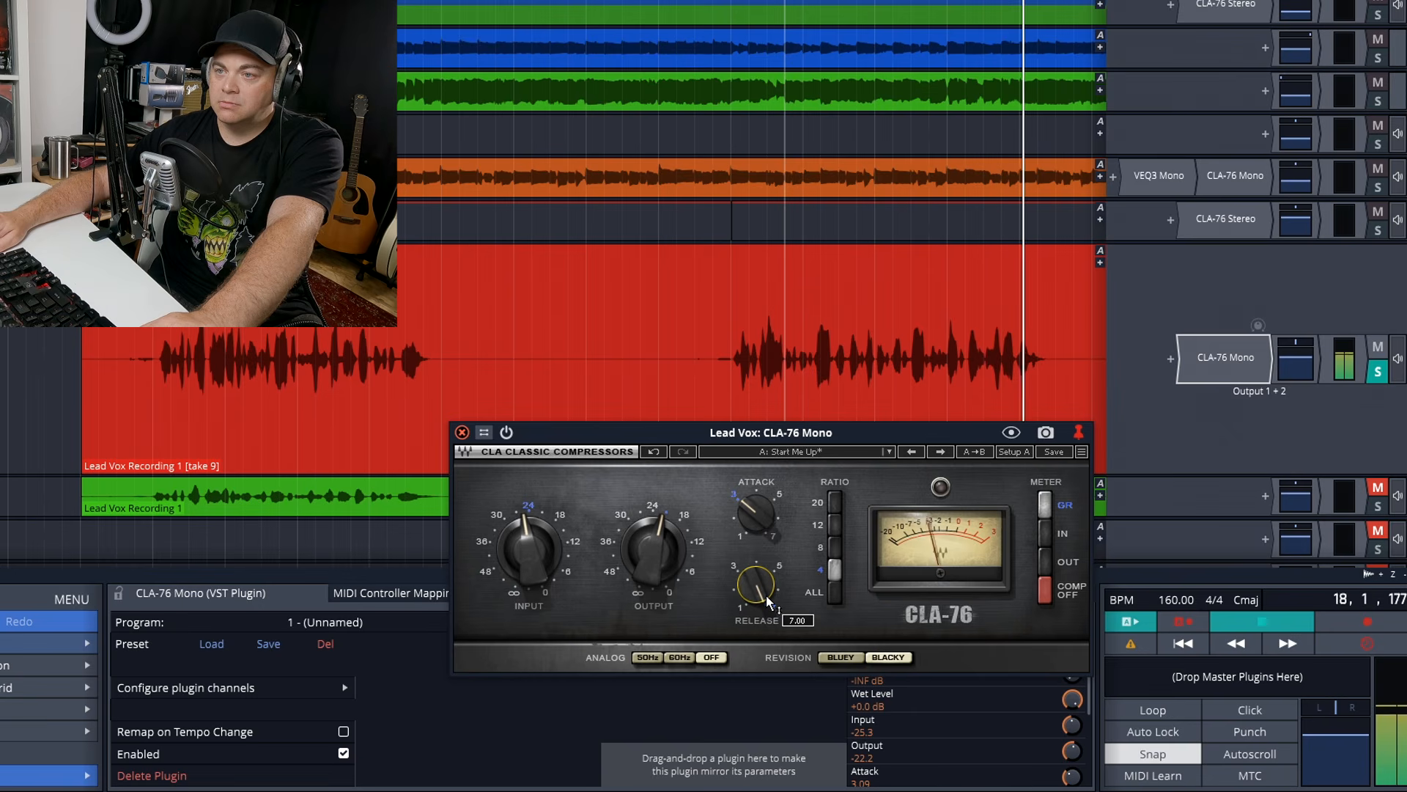
# Step: Select the Lead Vox level meter and compare the bar 14 phrase's level with the CLA-76 bypassed and enabled
pyautogui.press('space')
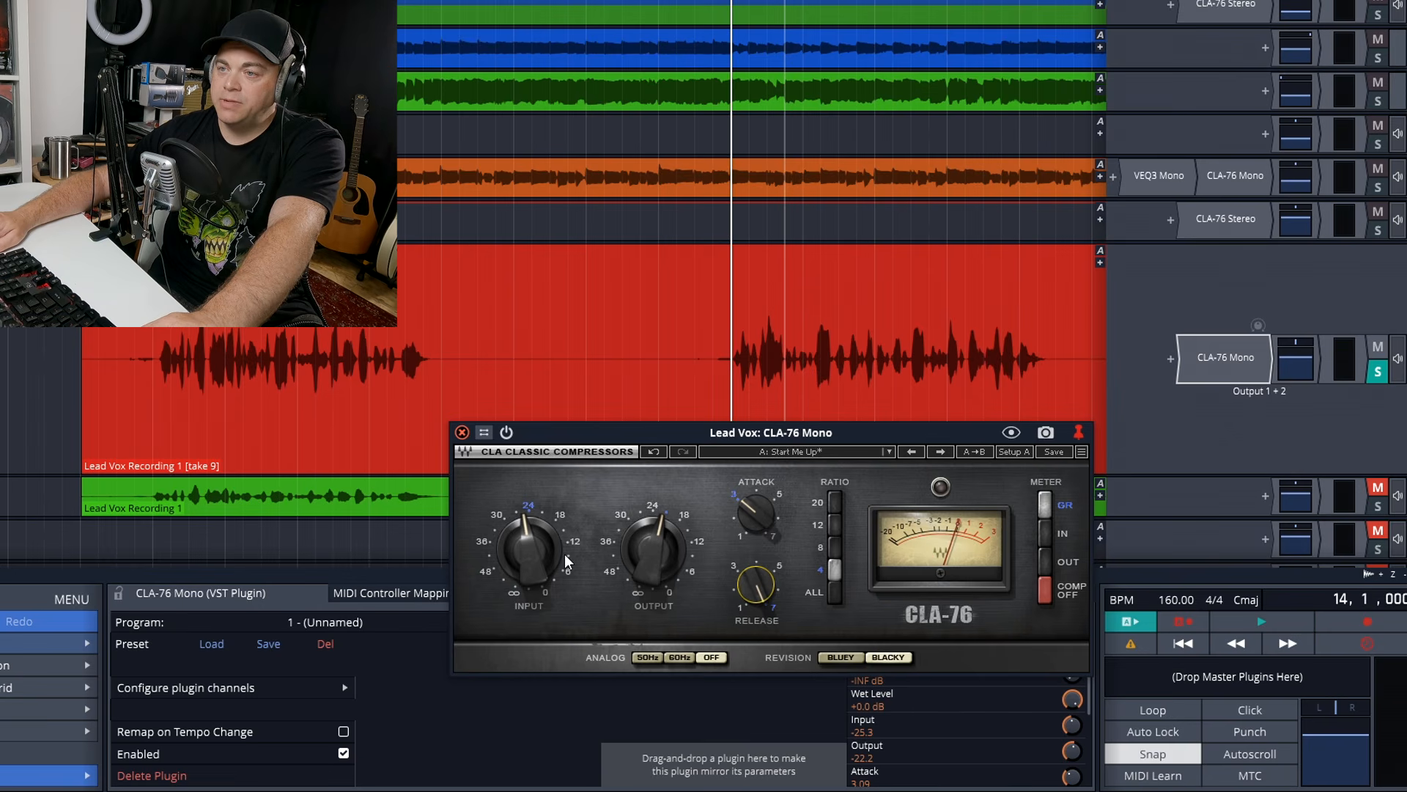
pyautogui.click(1330, 364)
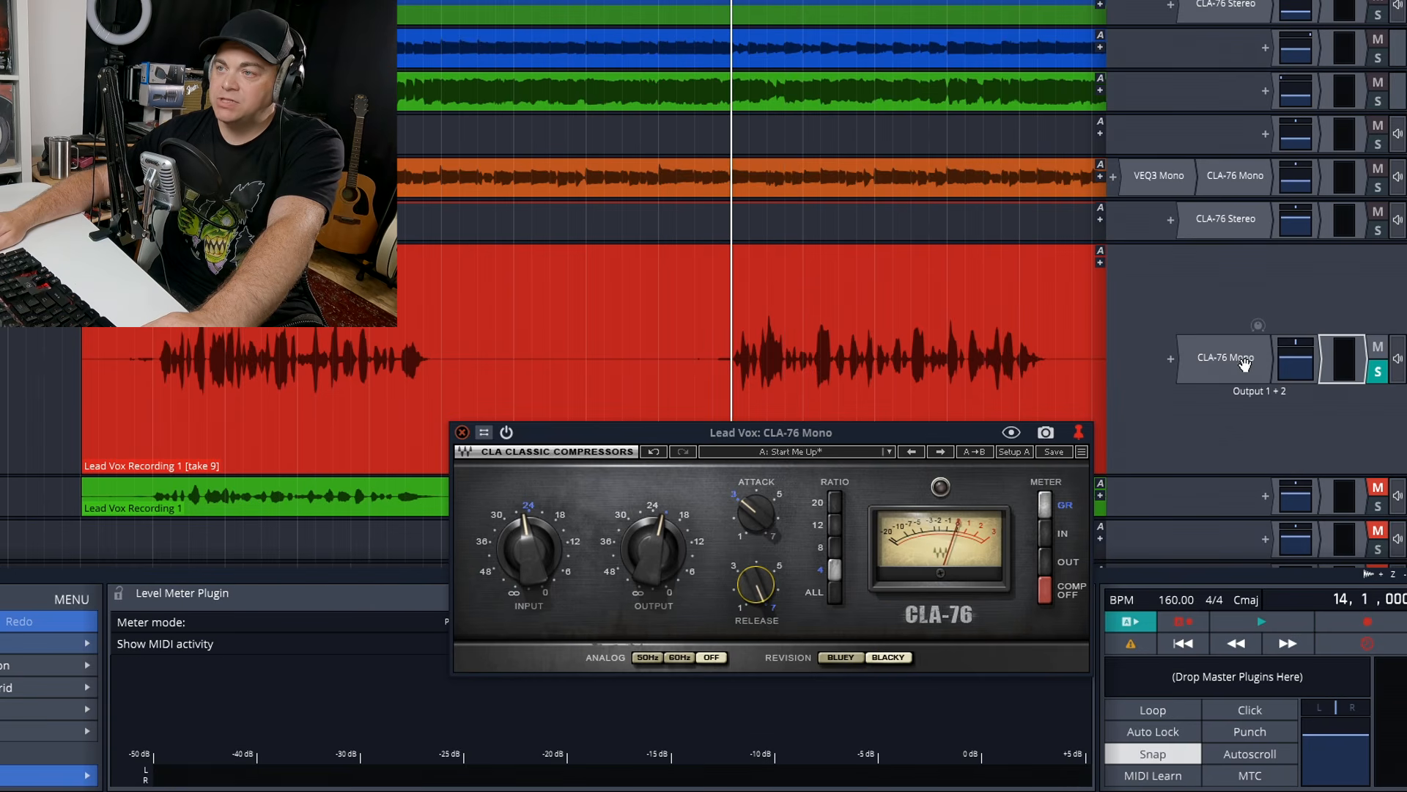
pyautogui.press('space')
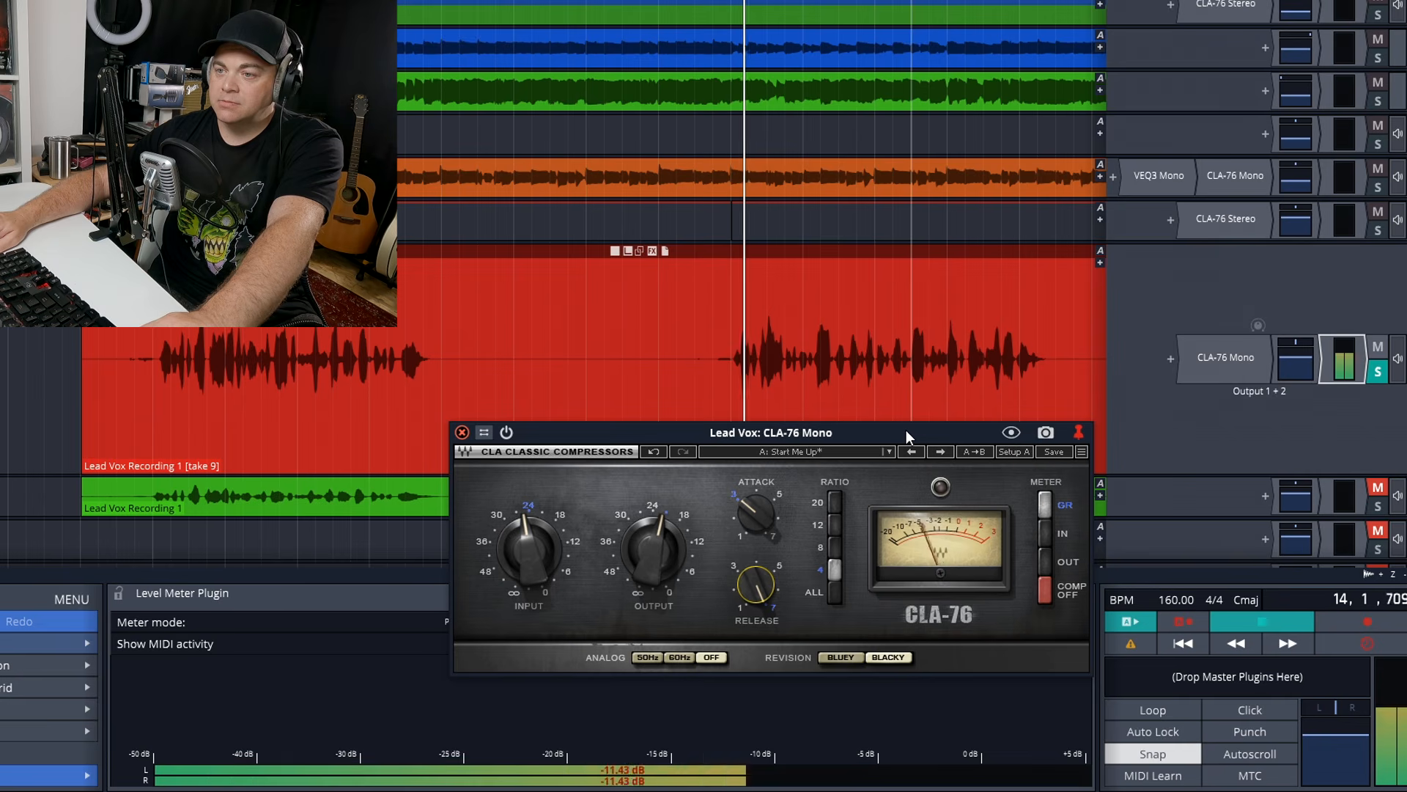
pyautogui.press('b')
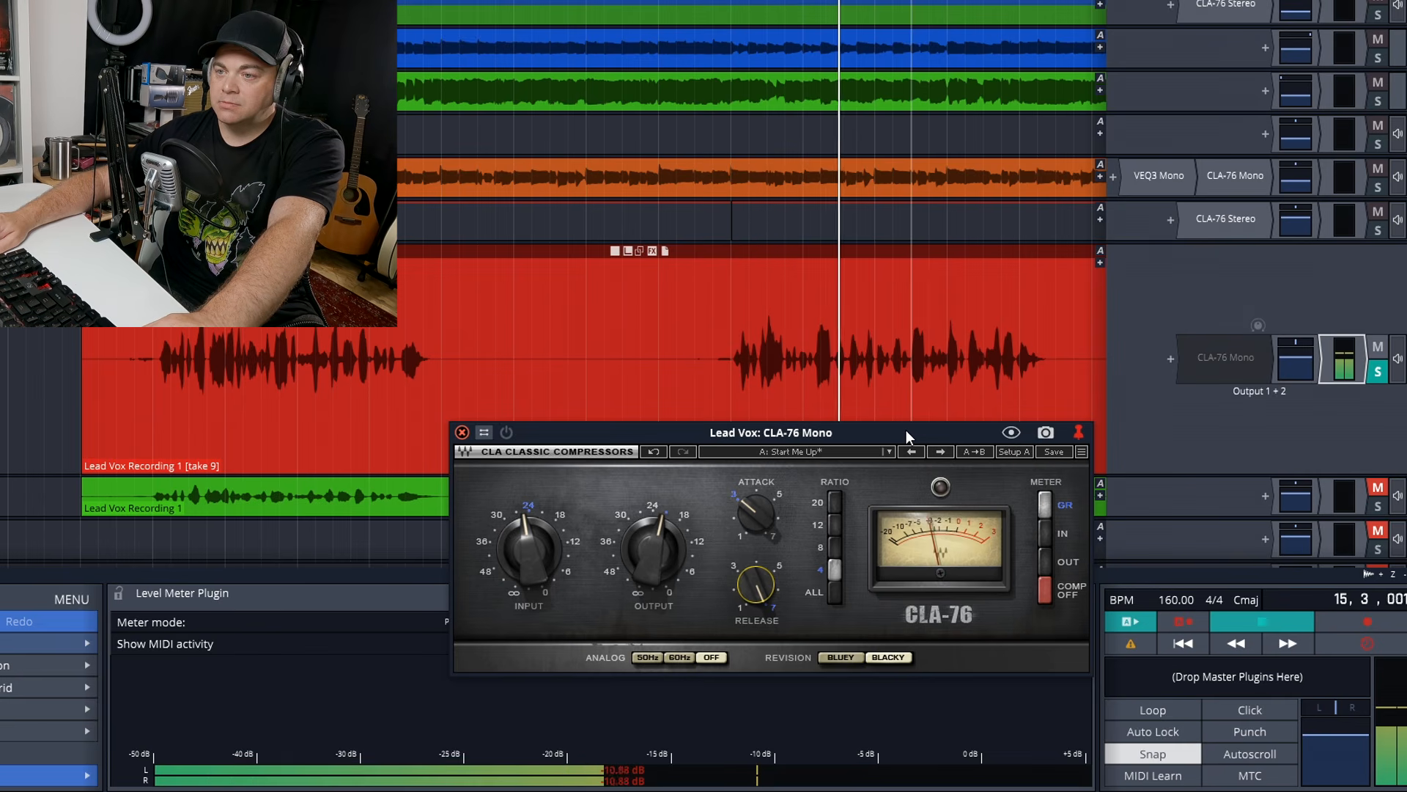
pyautogui.press('b')
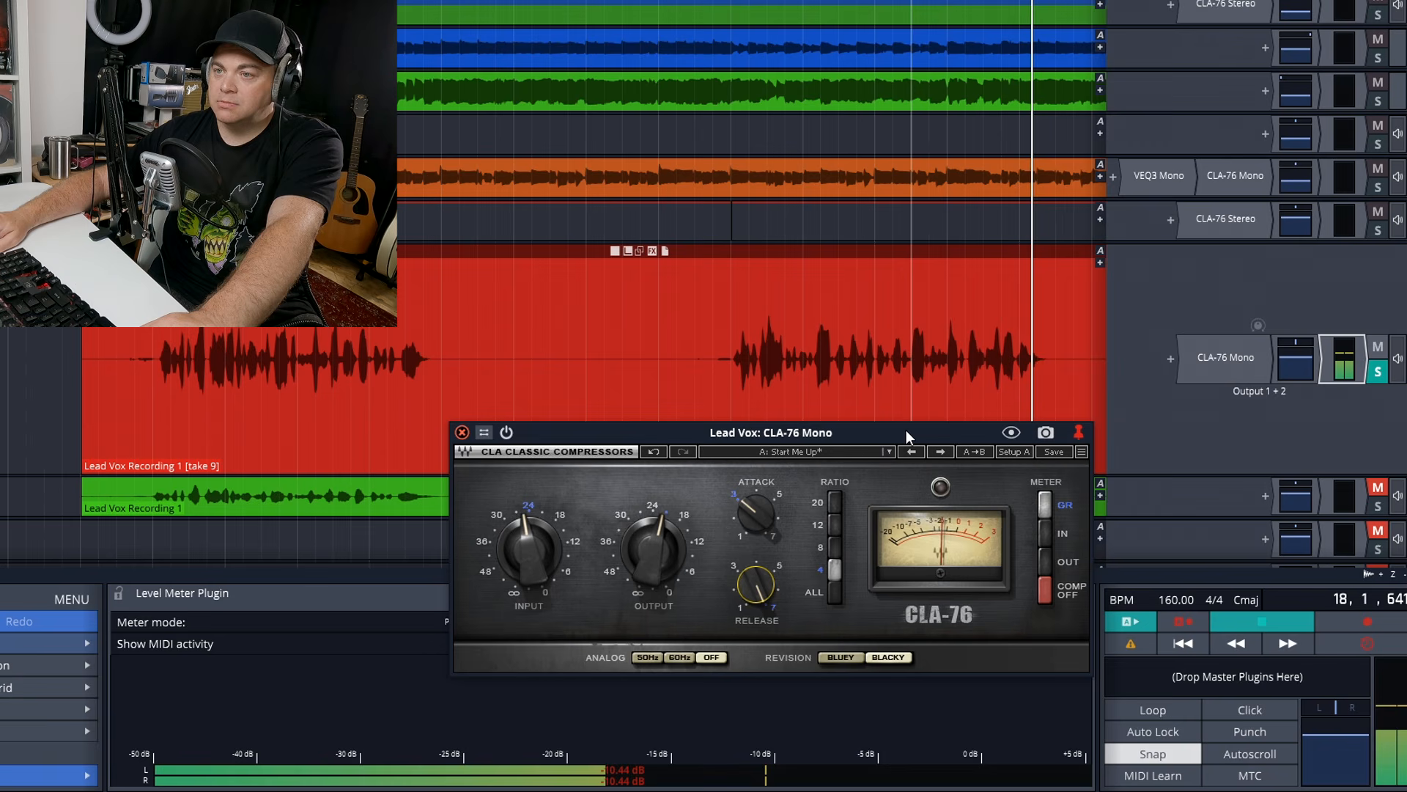
pyautogui.press('space')
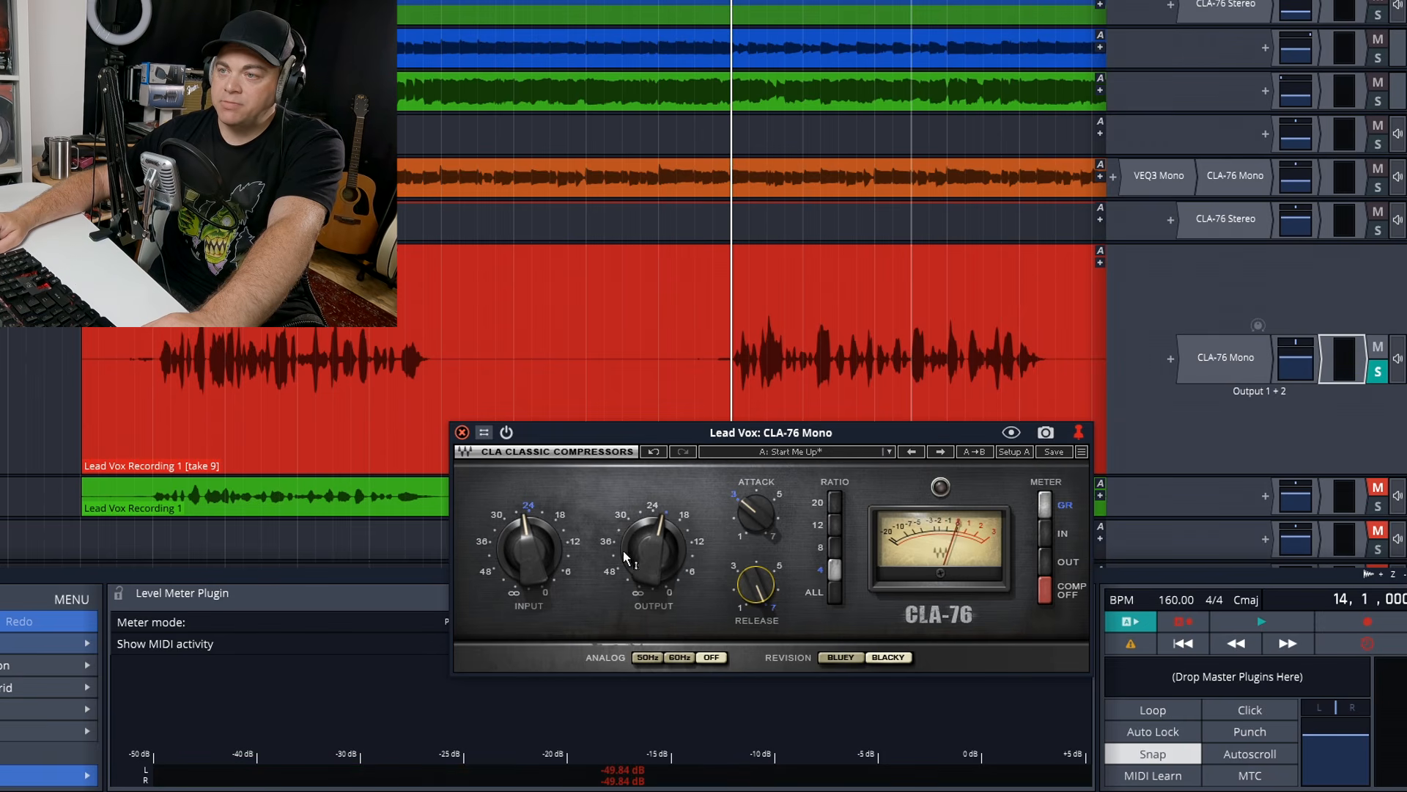
pyautogui.press('space')
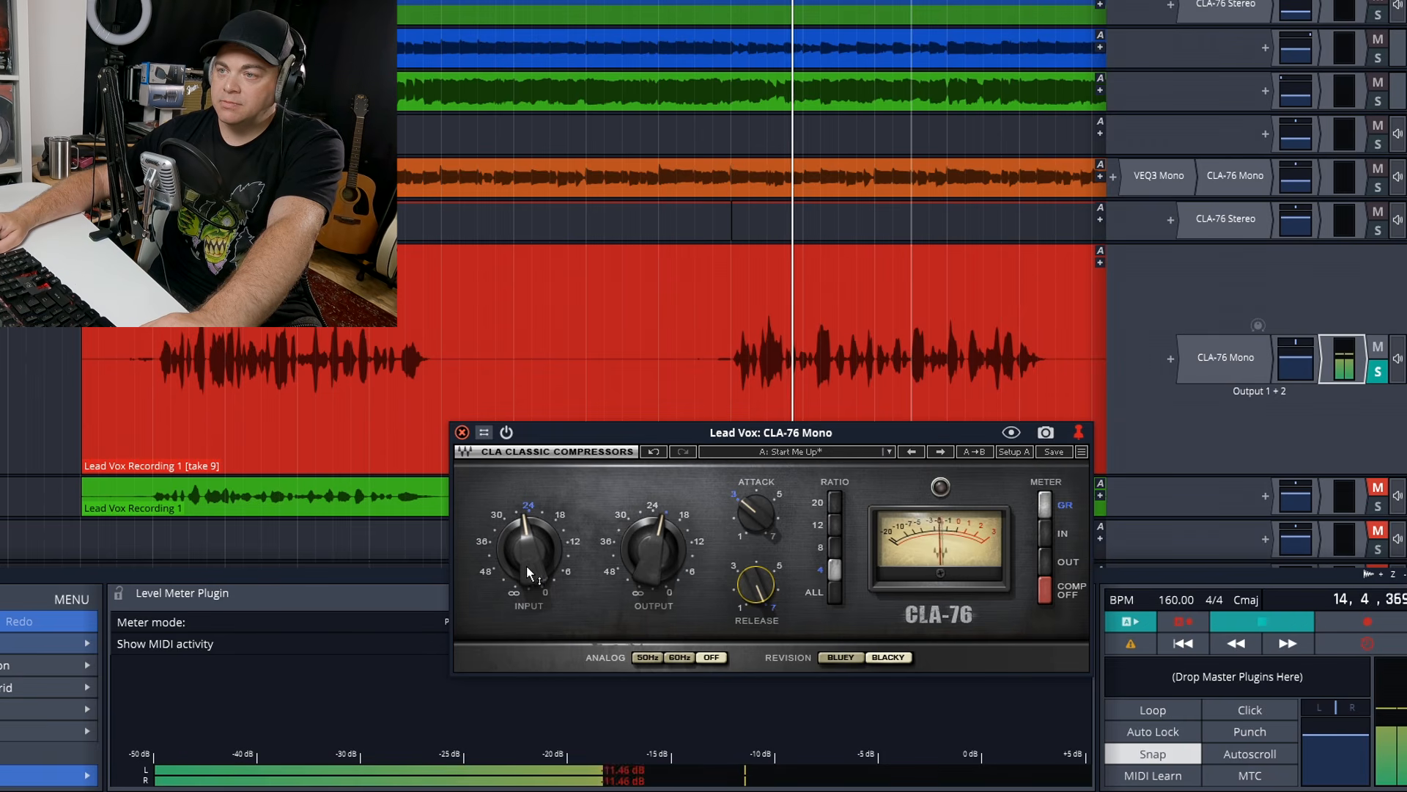
pyautogui.moveTo(522, 546)
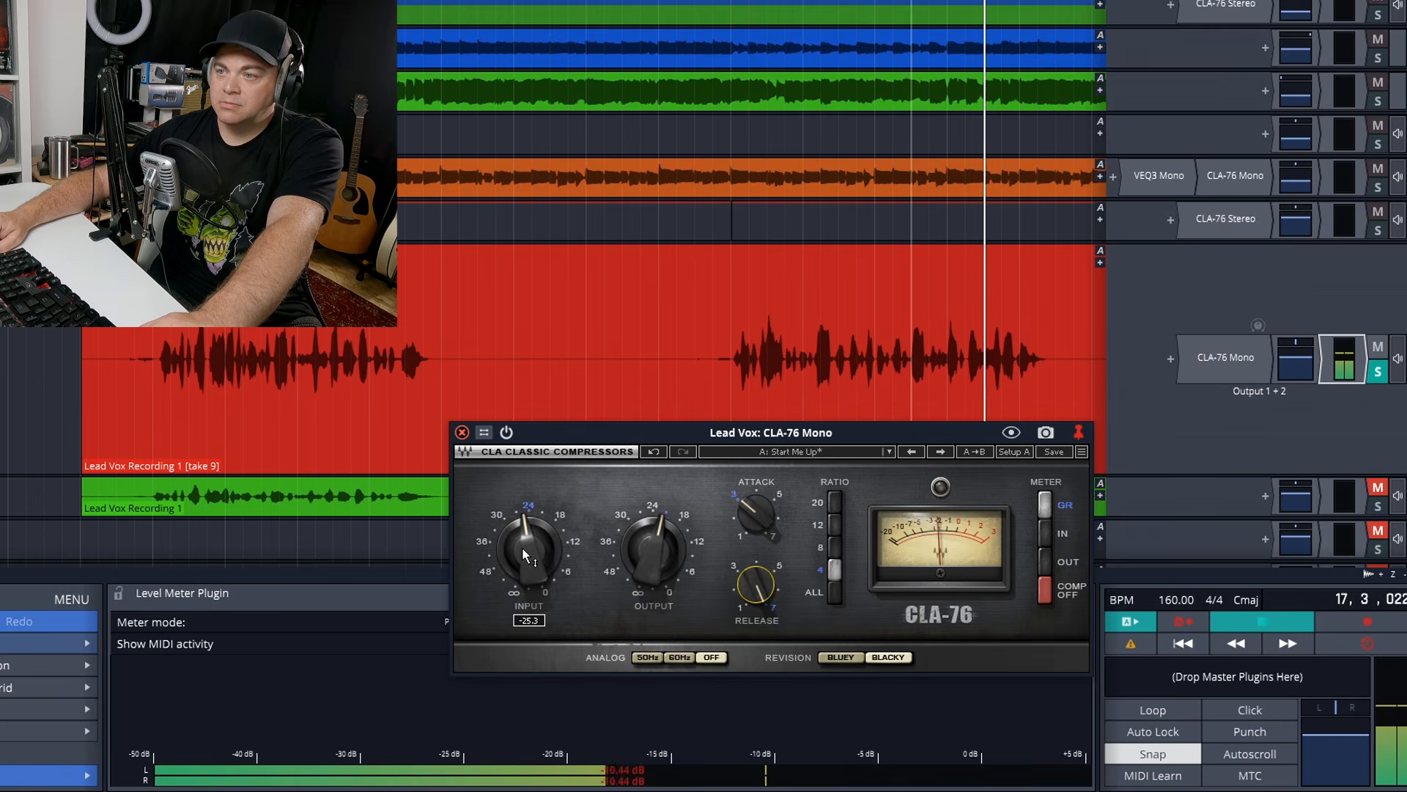
pyautogui.press('space')
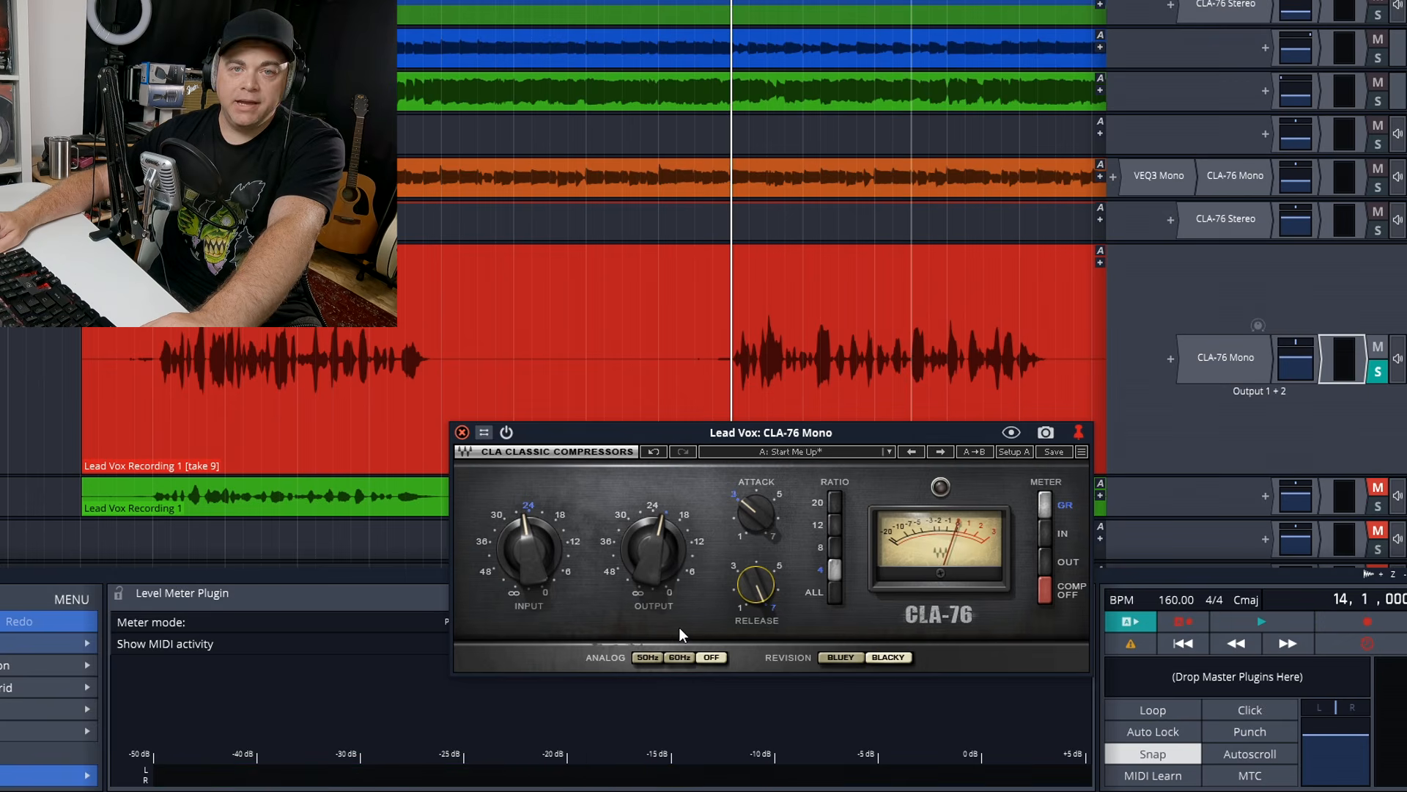
# Step: Switch the Lead Vox CLA-76 to the Bluey revision and lower its input to -26.7 while playing the phrase
pyautogui.click(843, 655)
pyautogui.press('space')
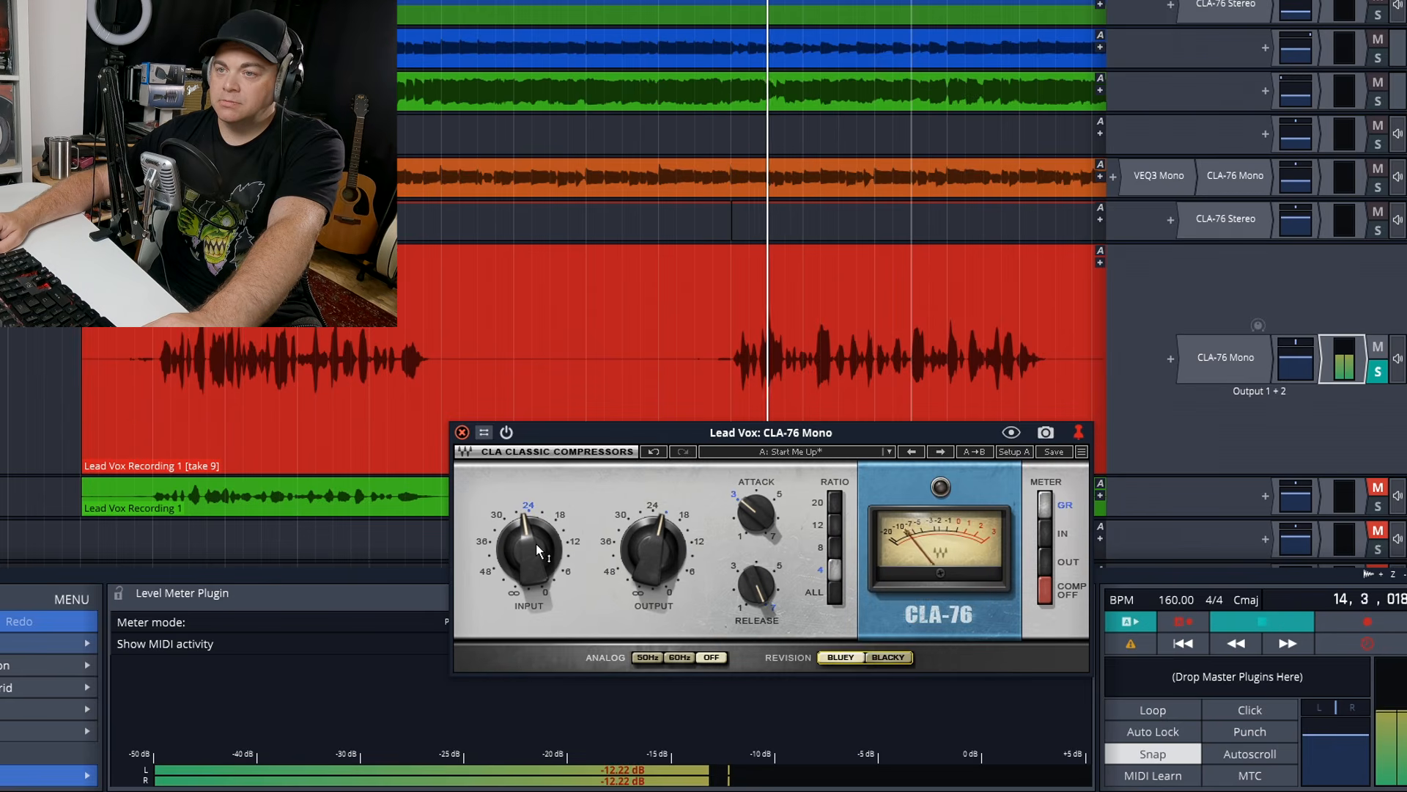
pyautogui.moveTo(535, 545); pyautogui.dragTo(535, 552)
pyautogui.press('space')
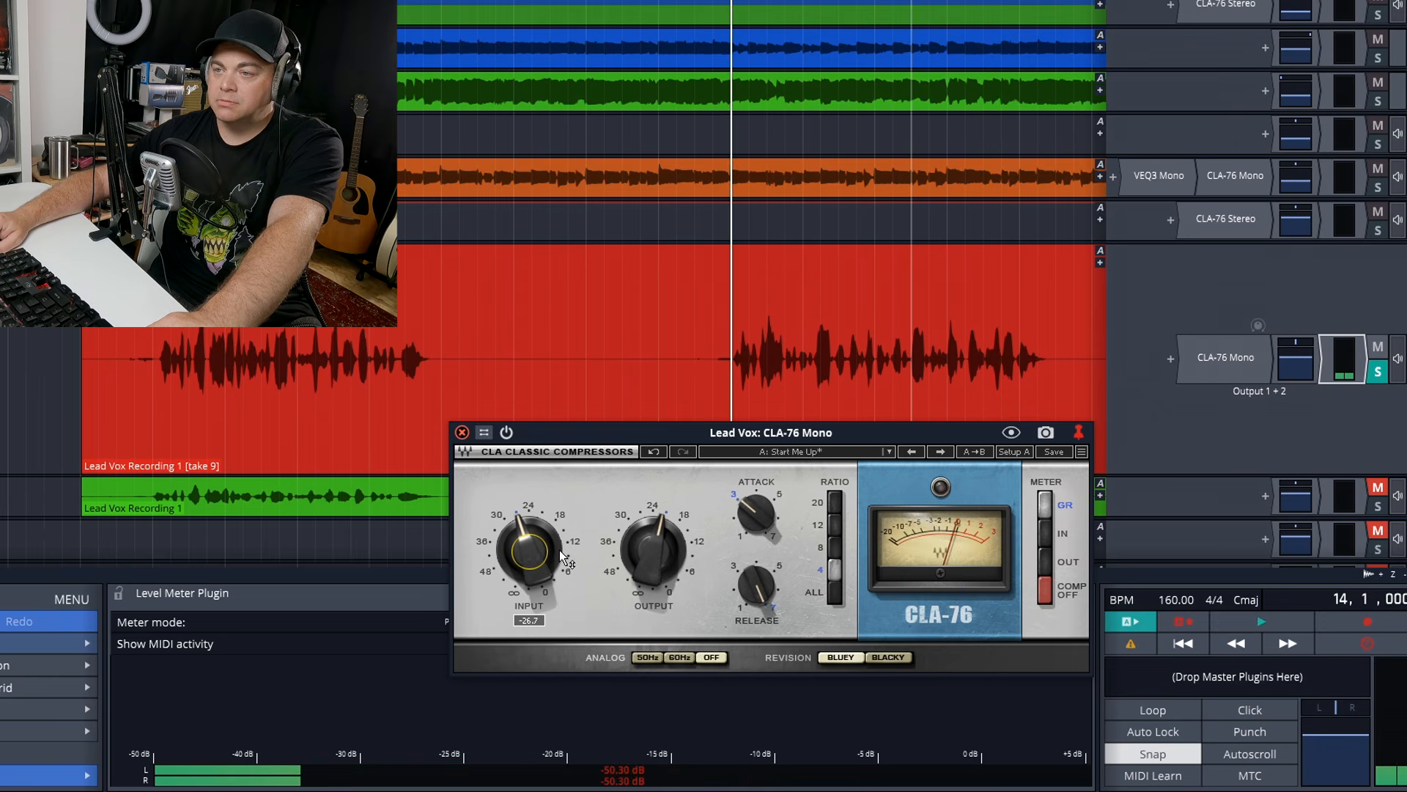
# Step: Compare the Blacky and Bluey revisions during playback of the vocal phrase, ending on Bluey
pyautogui.press('space')
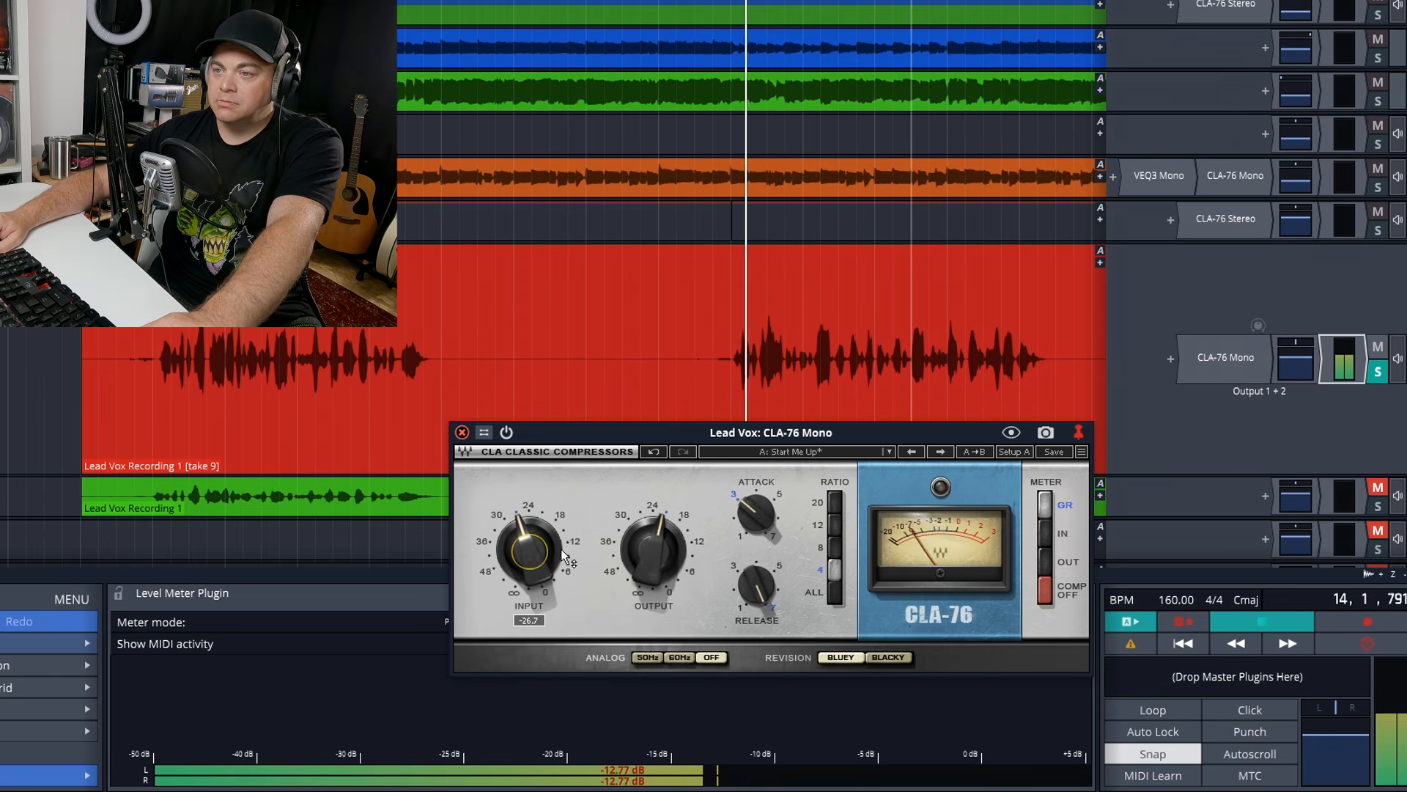
pyautogui.click(890, 657)
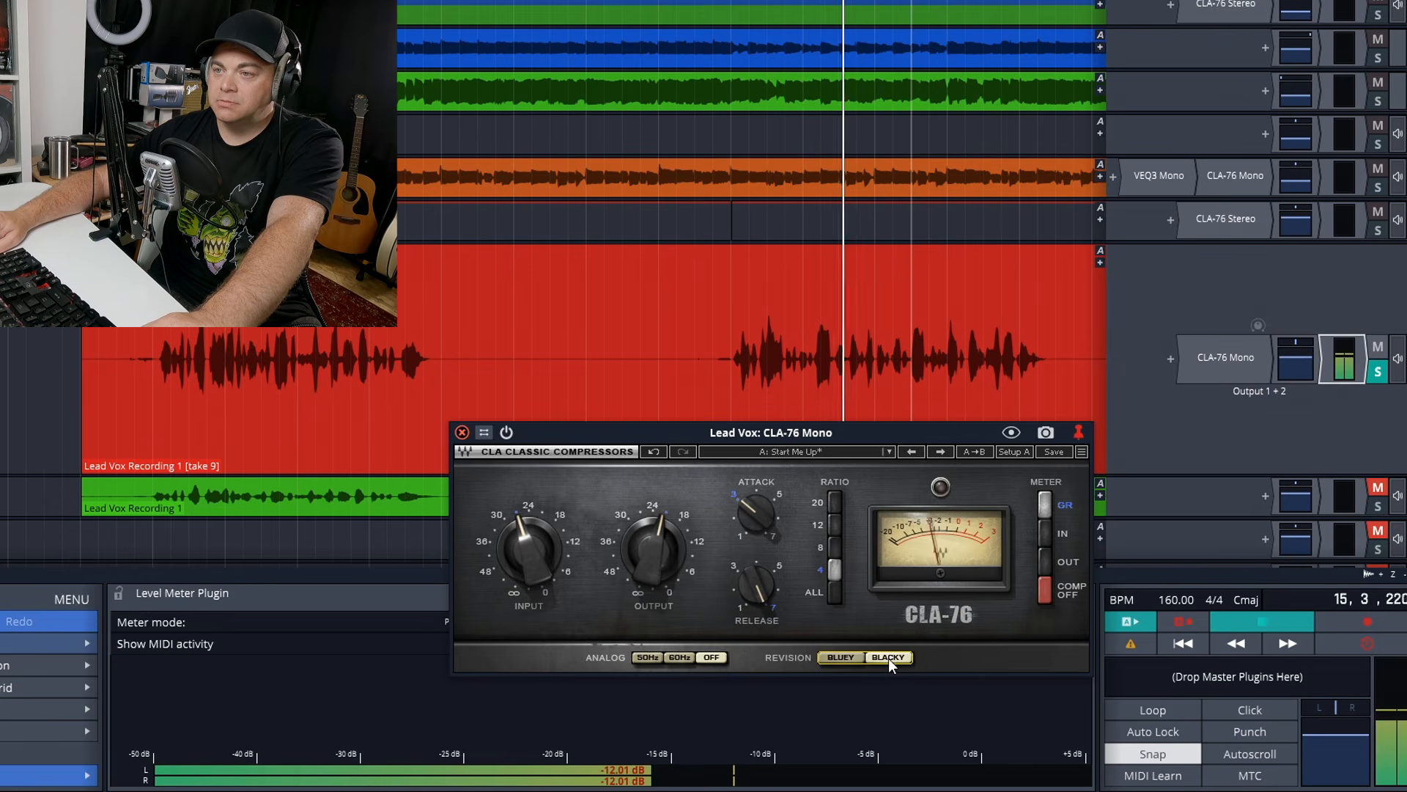
pyautogui.click(849, 658)
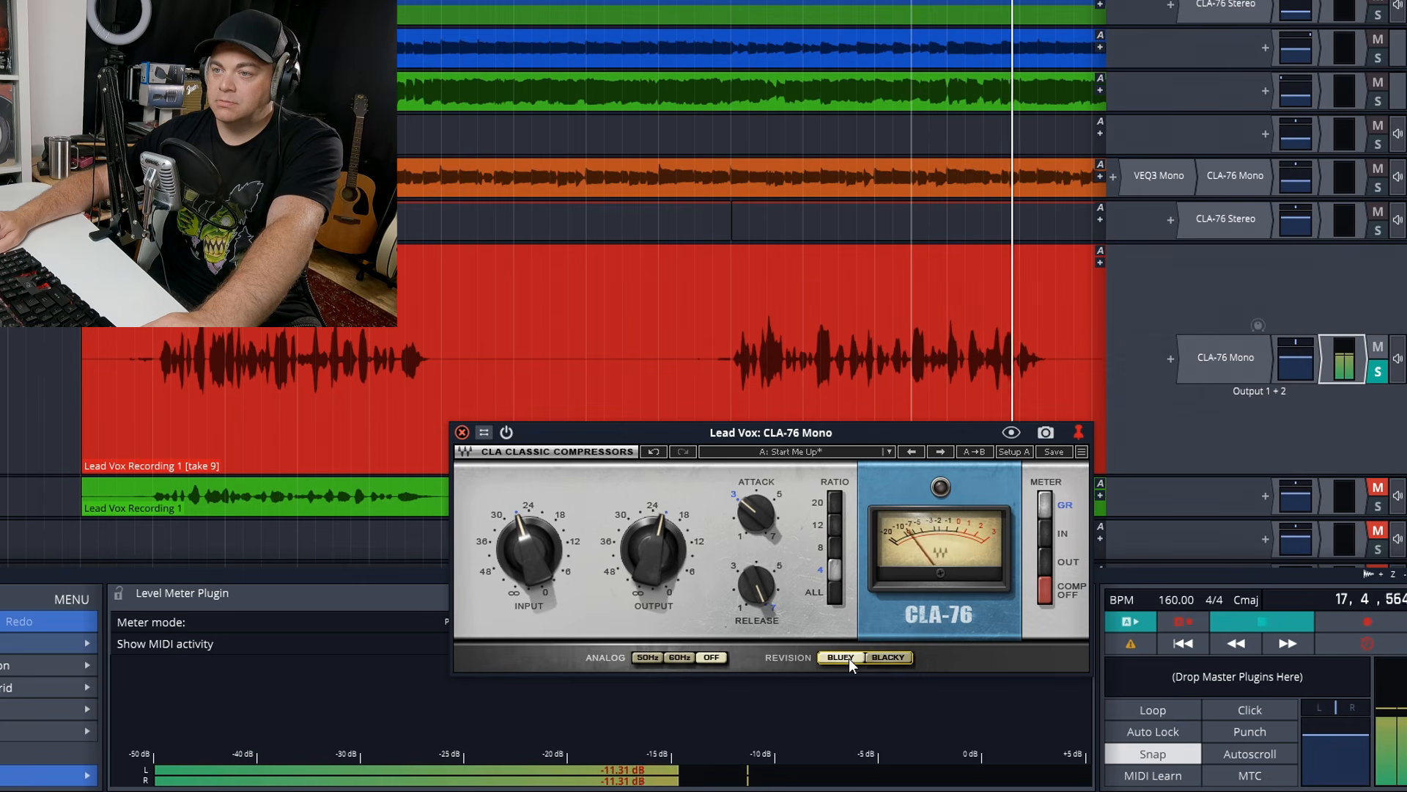
pyautogui.press('space')
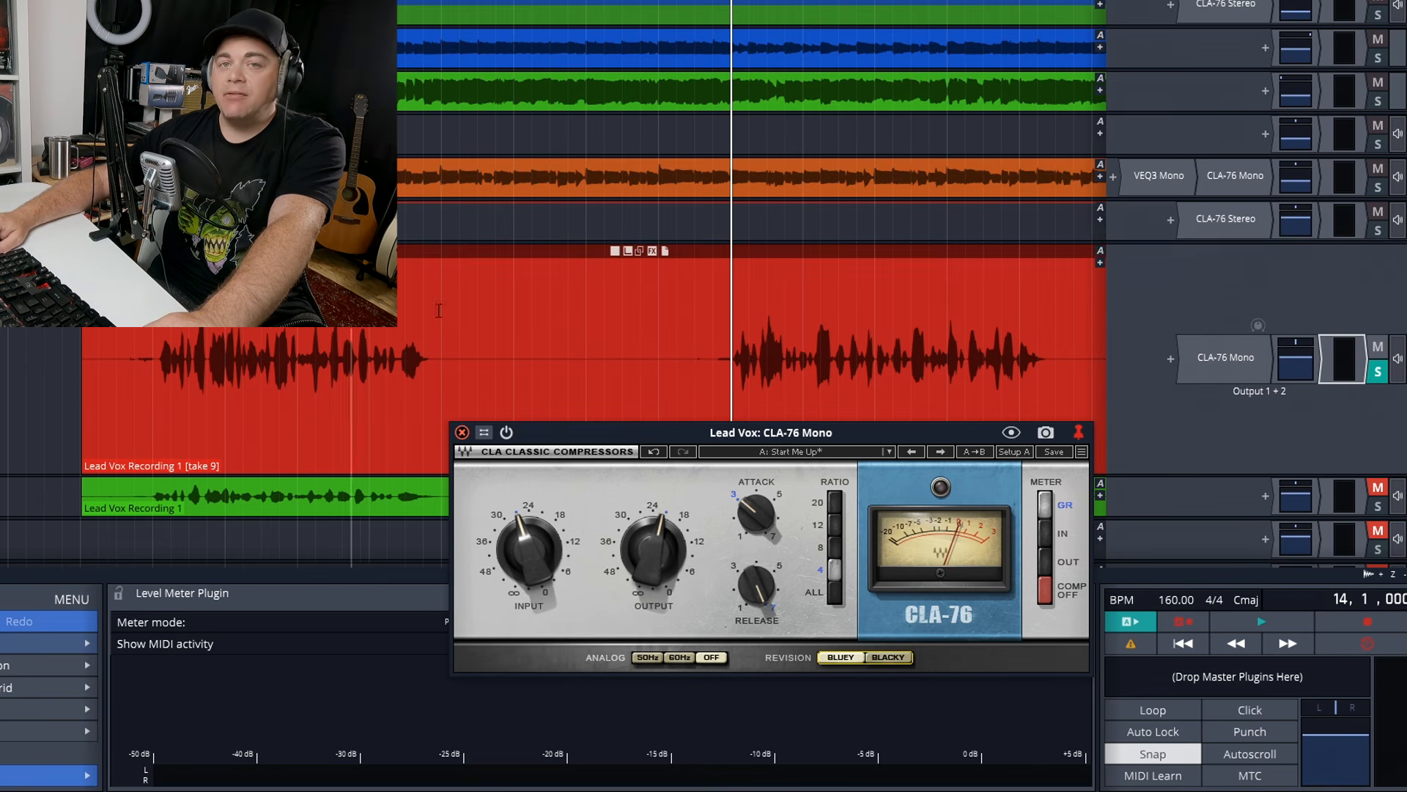
# Step: Unsolo the Lead Vox and play the bar 14 phrase in the full mix with its CLA-76 bypassed, then enabled
pyautogui.click(1378, 373)
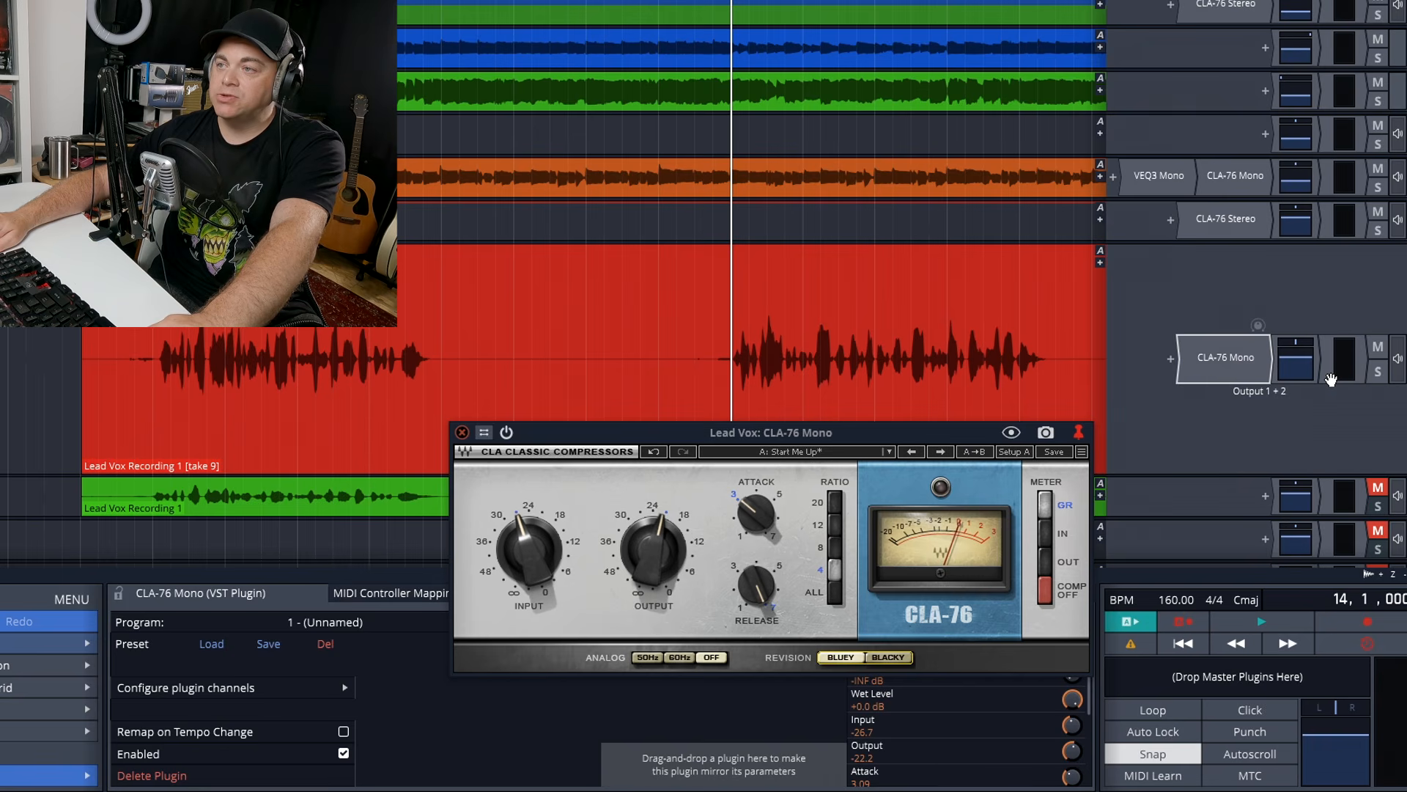
pyautogui.press('0')
pyautogui.press('space')
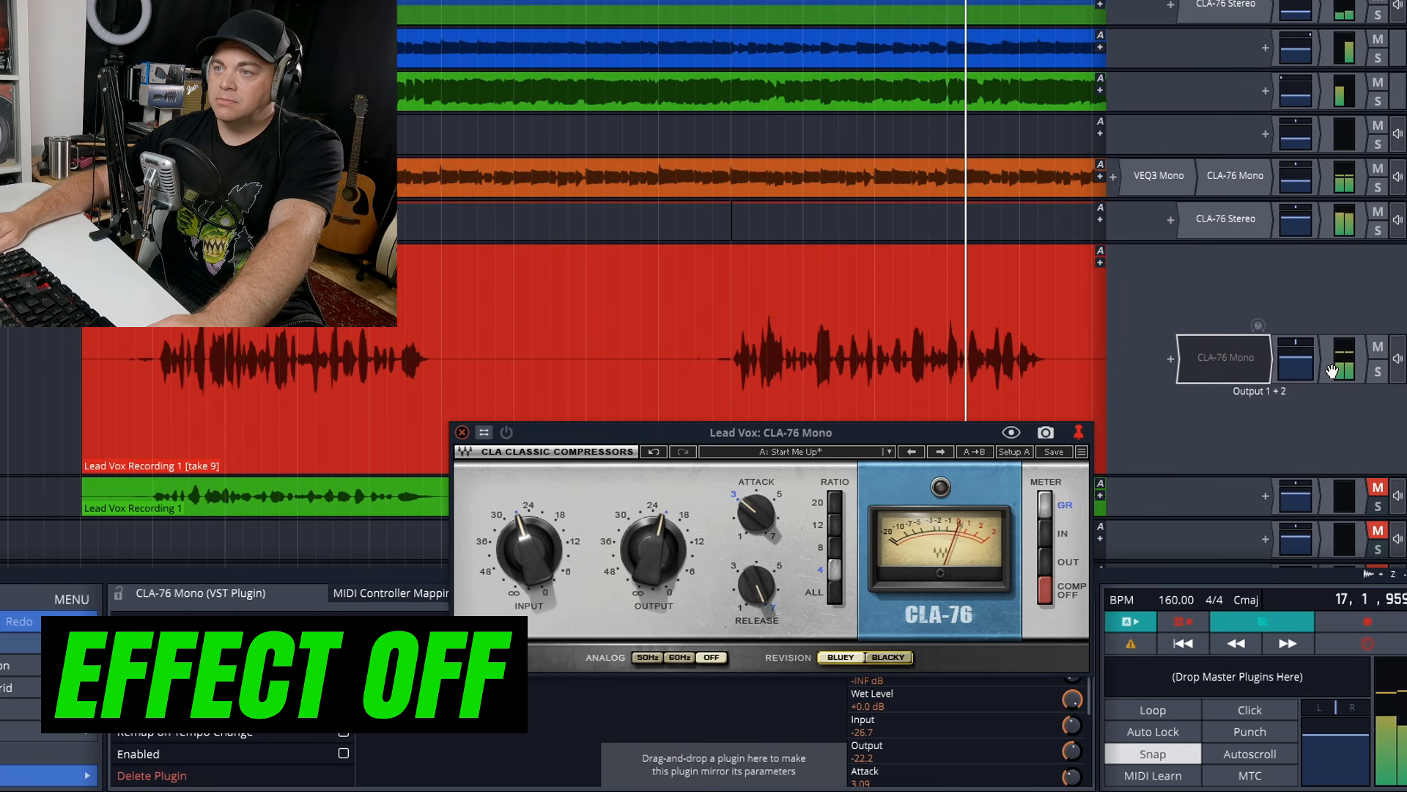
pyautogui.press('space')
pyautogui.press('0')
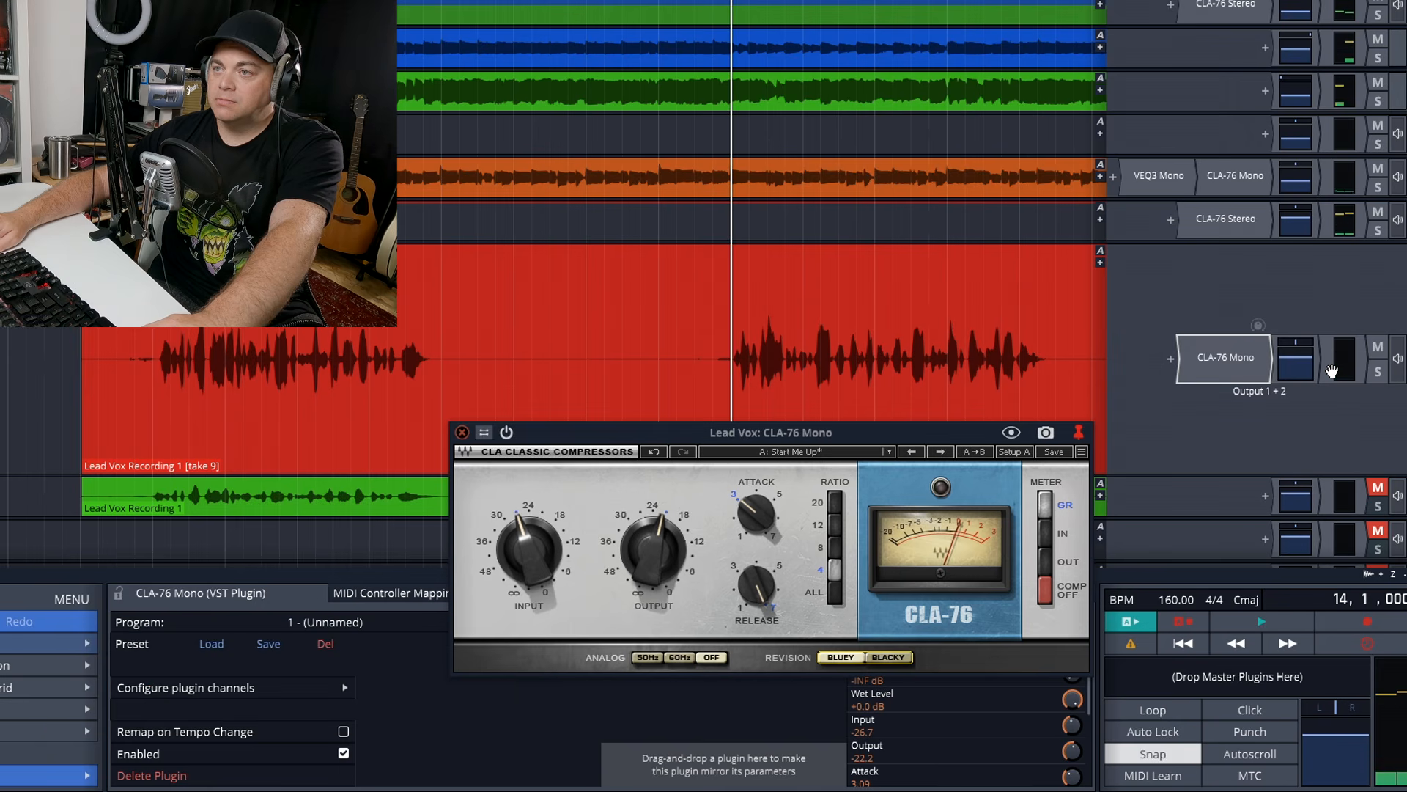
pyautogui.press('space')
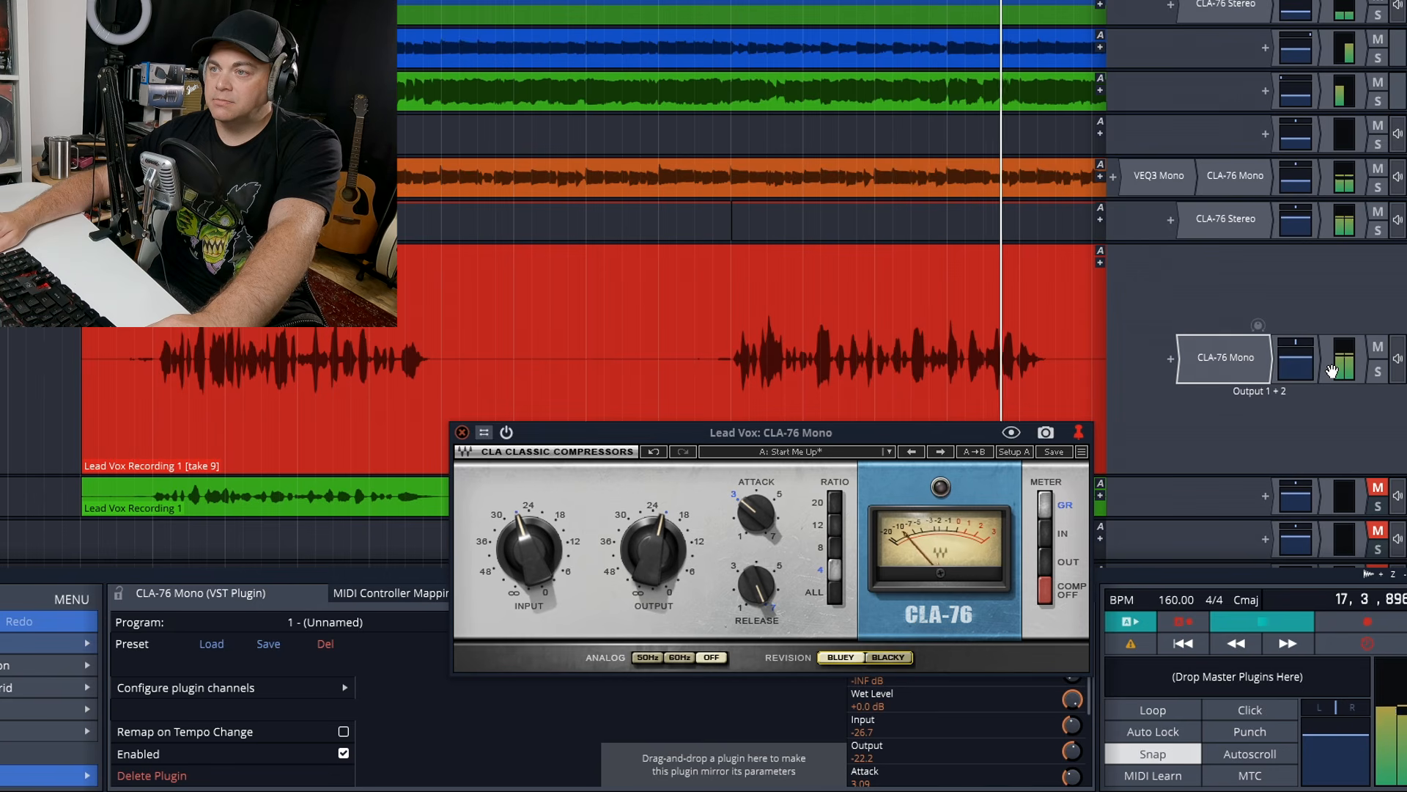
pyautogui.press('space')
# Step: Repeat the full-mix comparison of the bar 14 vocal phrase with the Lead Vox CLA-76 off, then on
pyautogui.press('0')
pyautogui.press('space')
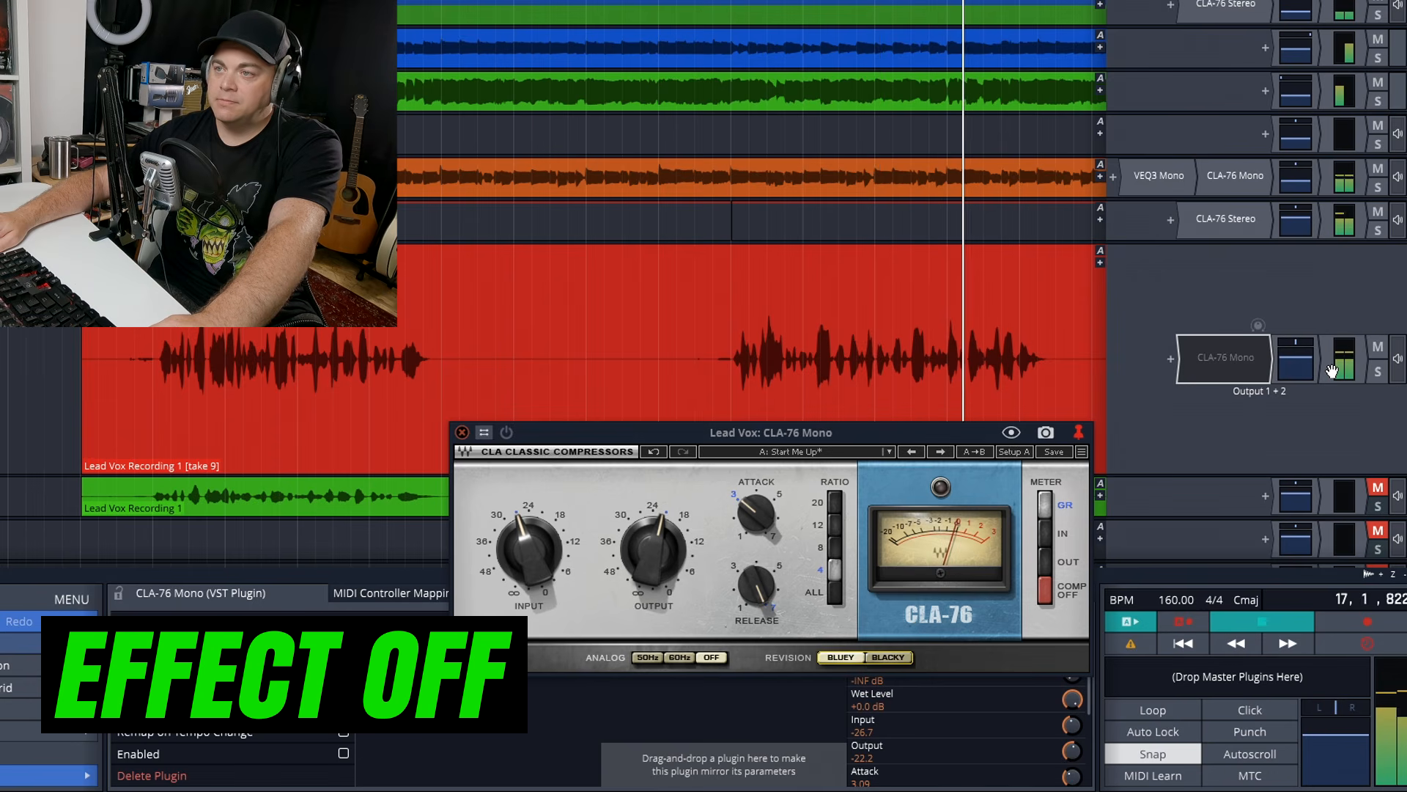
pyautogui.press('space')
pyautogui.press('0')
pyautogui.press('space')
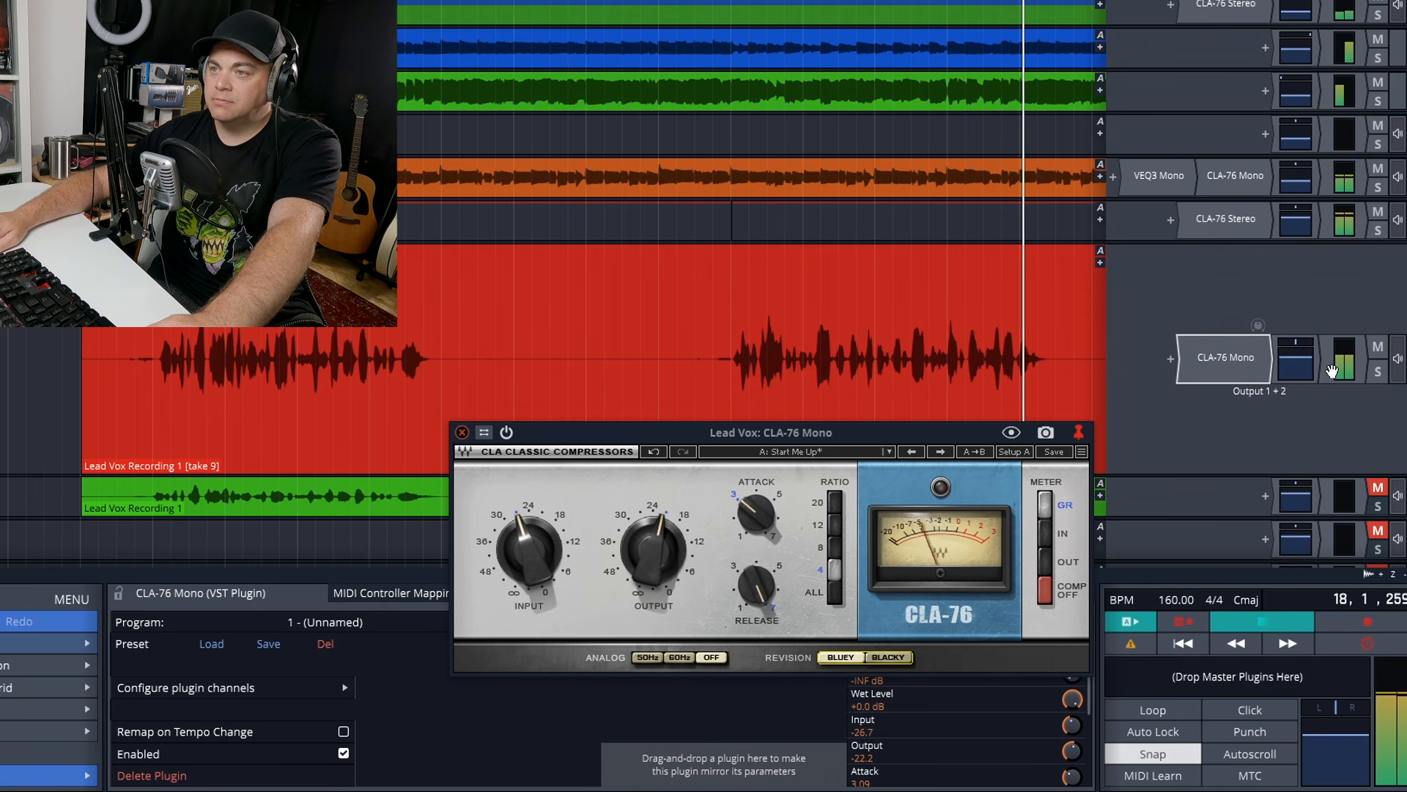
pyautogui.press('space')
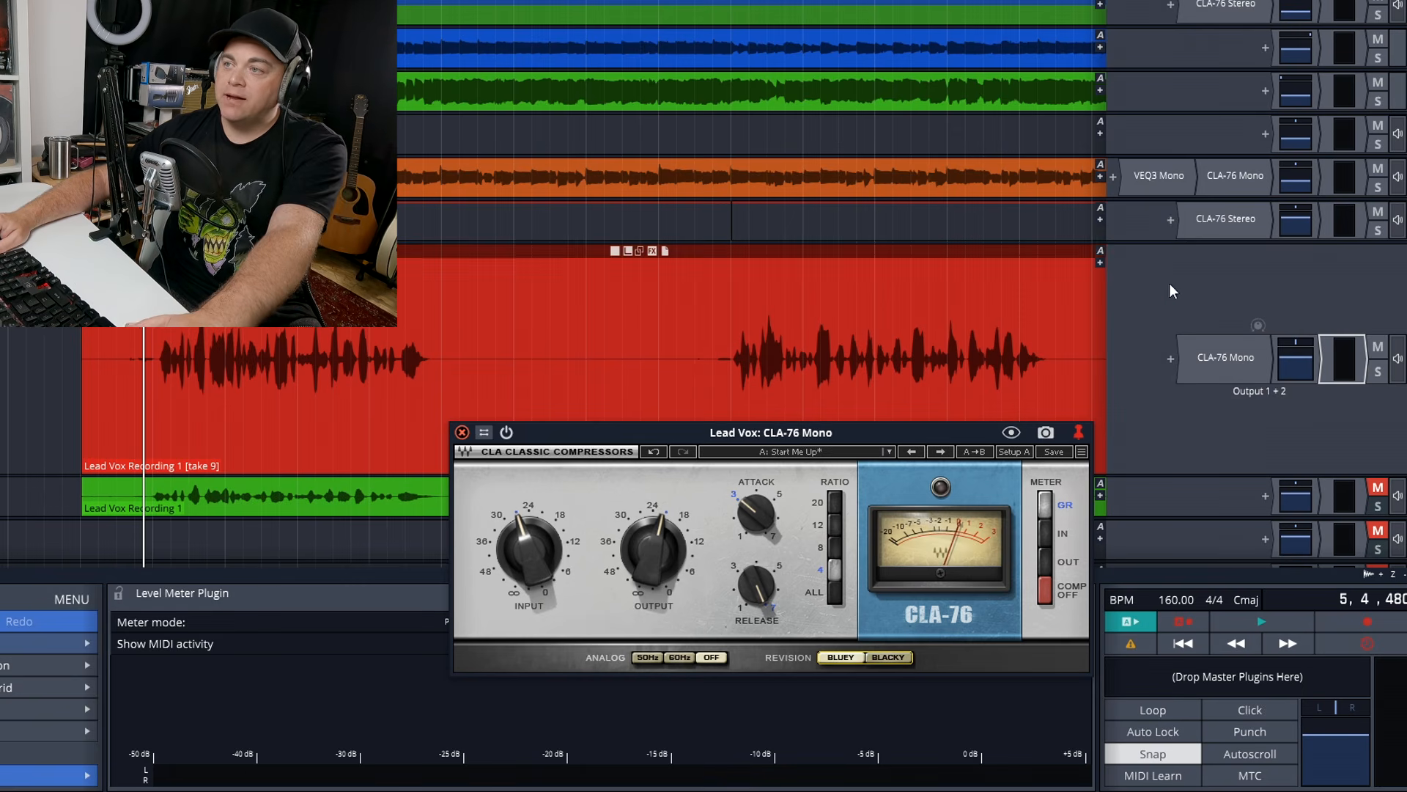
# Step: Open the Drum Bus CLA-76 Stereo and raise its input to -25.8 while playing the soloed drums
pyautogui.doubleClick(1224, 220)
pyautogui.moveTo(708, 377); pyautogui.dragTo(701, 429)
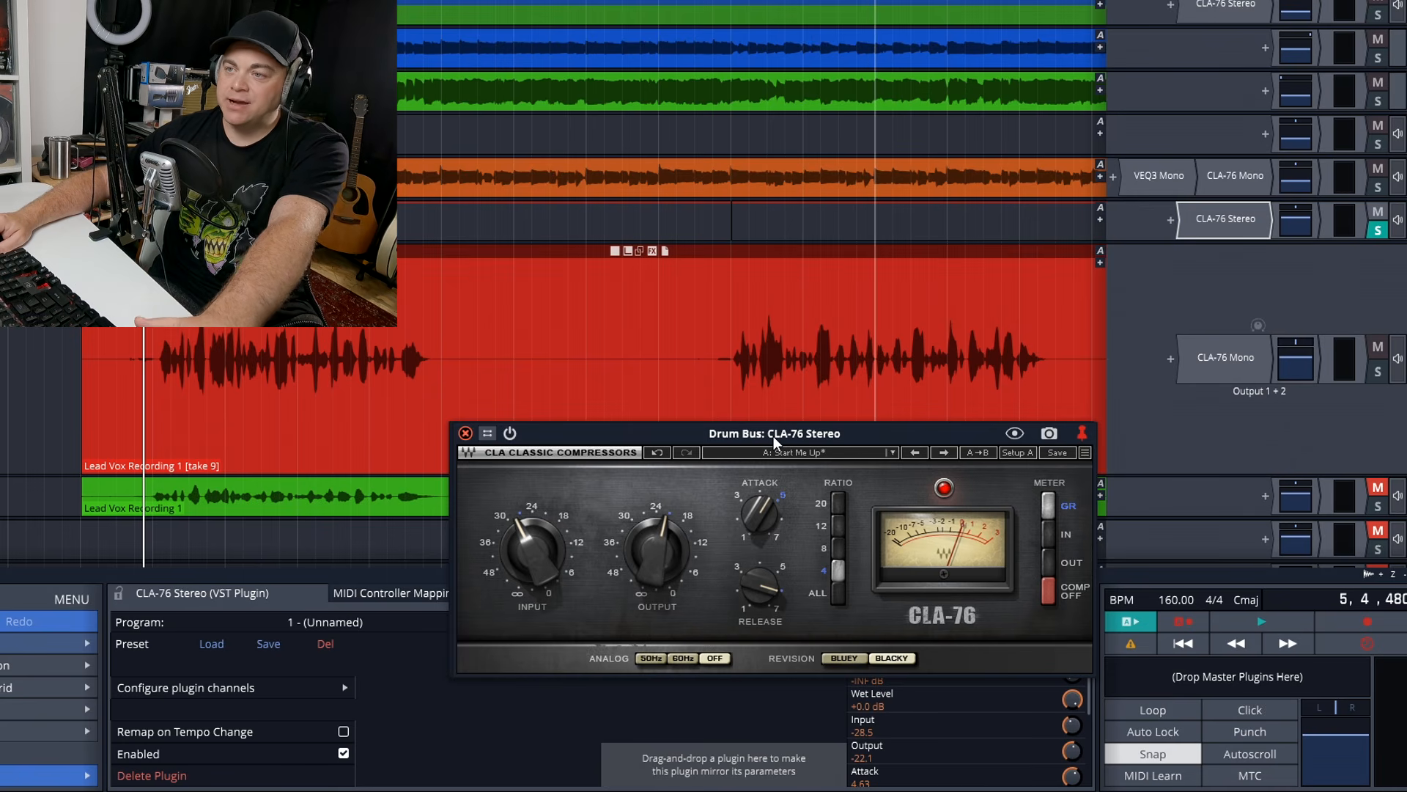
pyautogui.press('space')
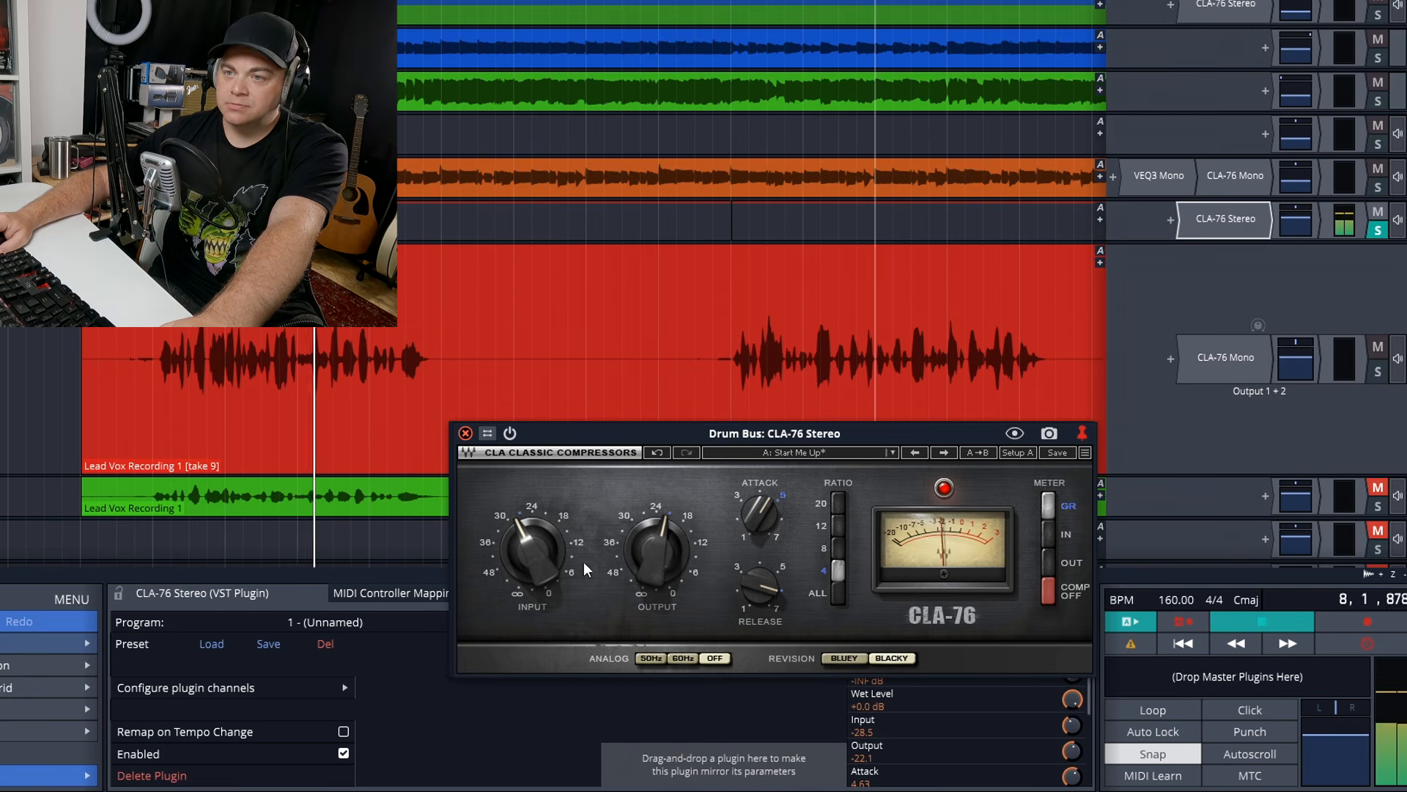
pyautogui.moveTo(536, 571)
pyautogui.mouseDown()
pyautogui.moveTo(536, 558)
pyautogui.moveTo(529, 568)
pyautogui.mouseUp()
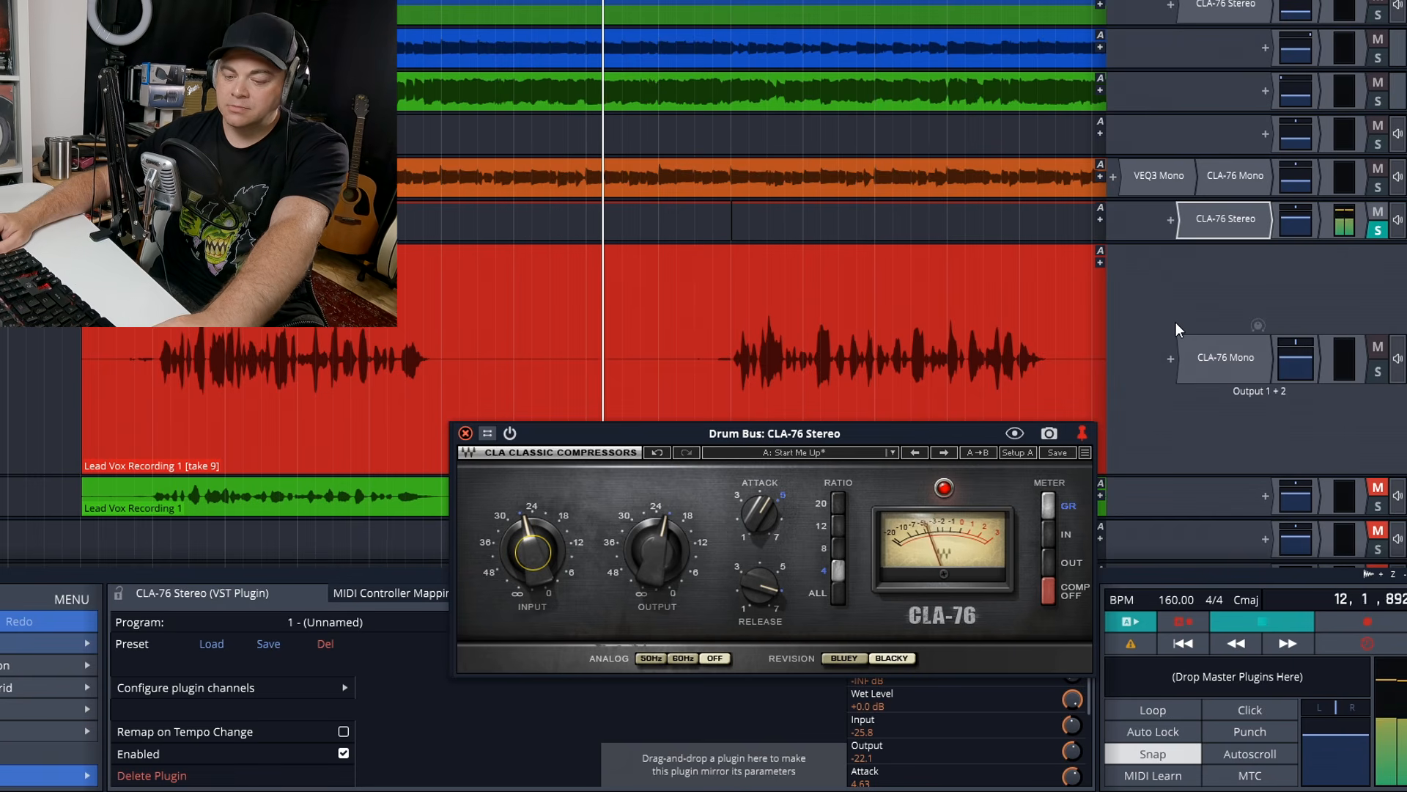
# Step: Compare the soloed drum bus with its CLA-76 Stereo bypassed and enabled, then stop playback
pyautogui.press('e')
pyautogui.press('e')
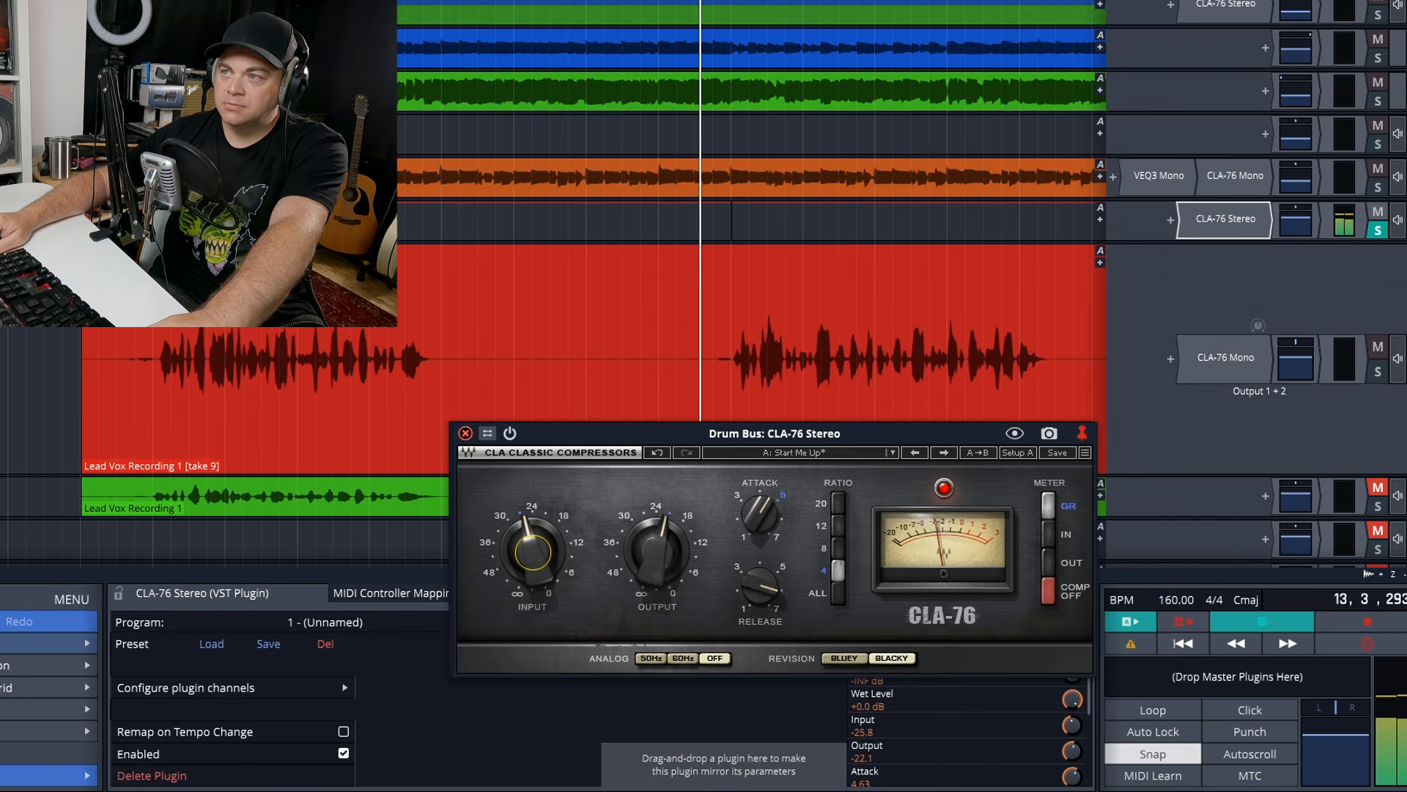
pyautogui.press('space')
# Step: Unsolo the Drum Bus and play the full mix, alternating its CLA-76 Stereo between bypassed and enabled
pyautogui.click(1378, 232)
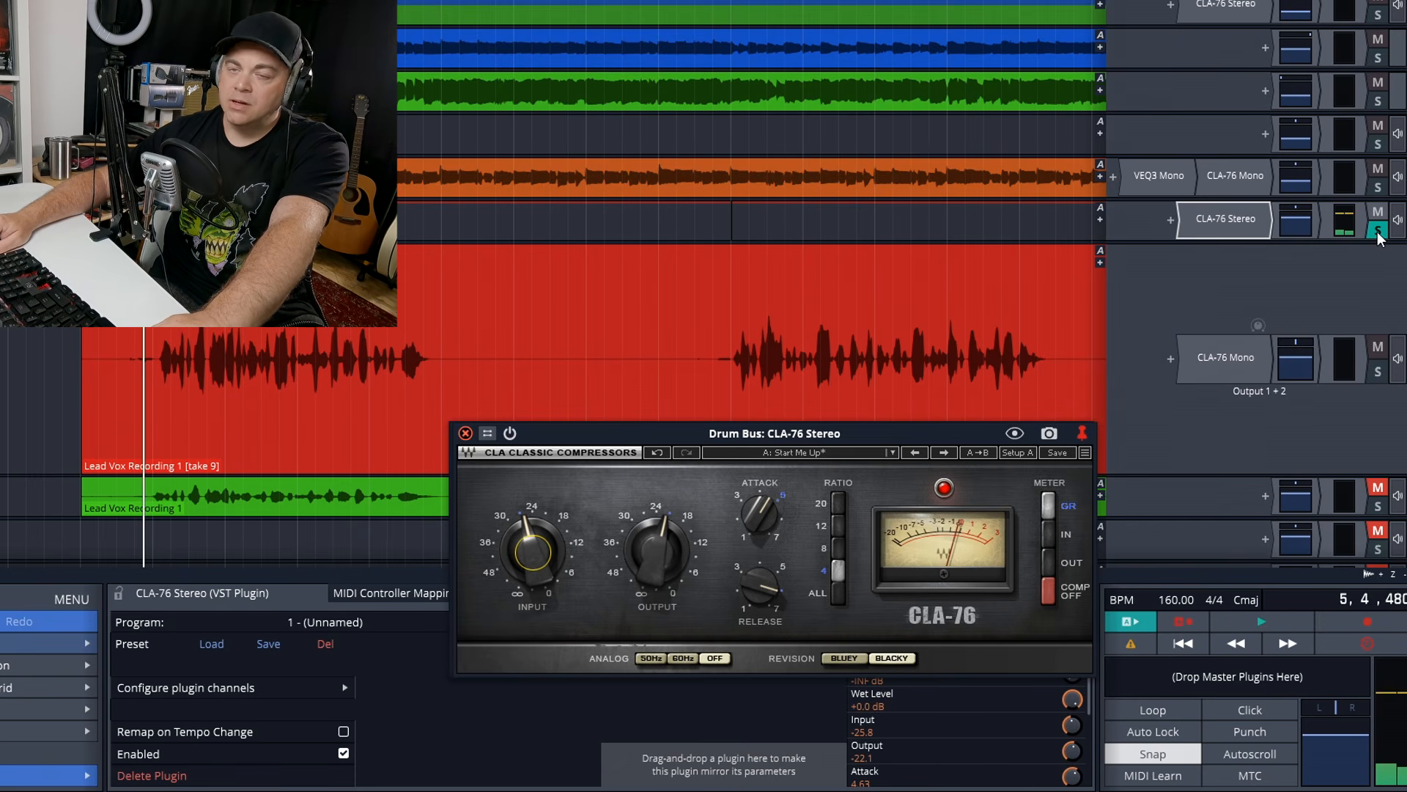
pyautogui.press('space')
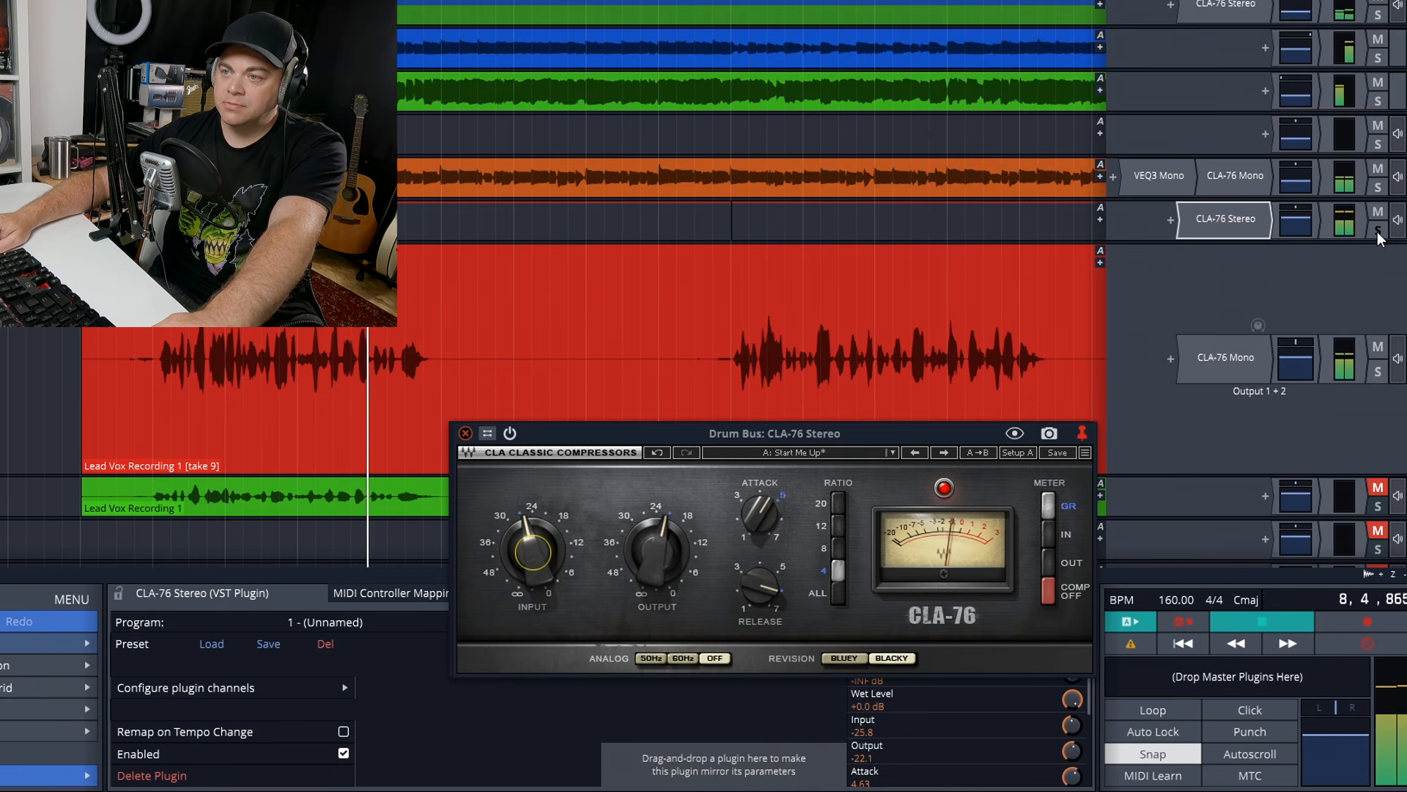
pyautogui.press('e')
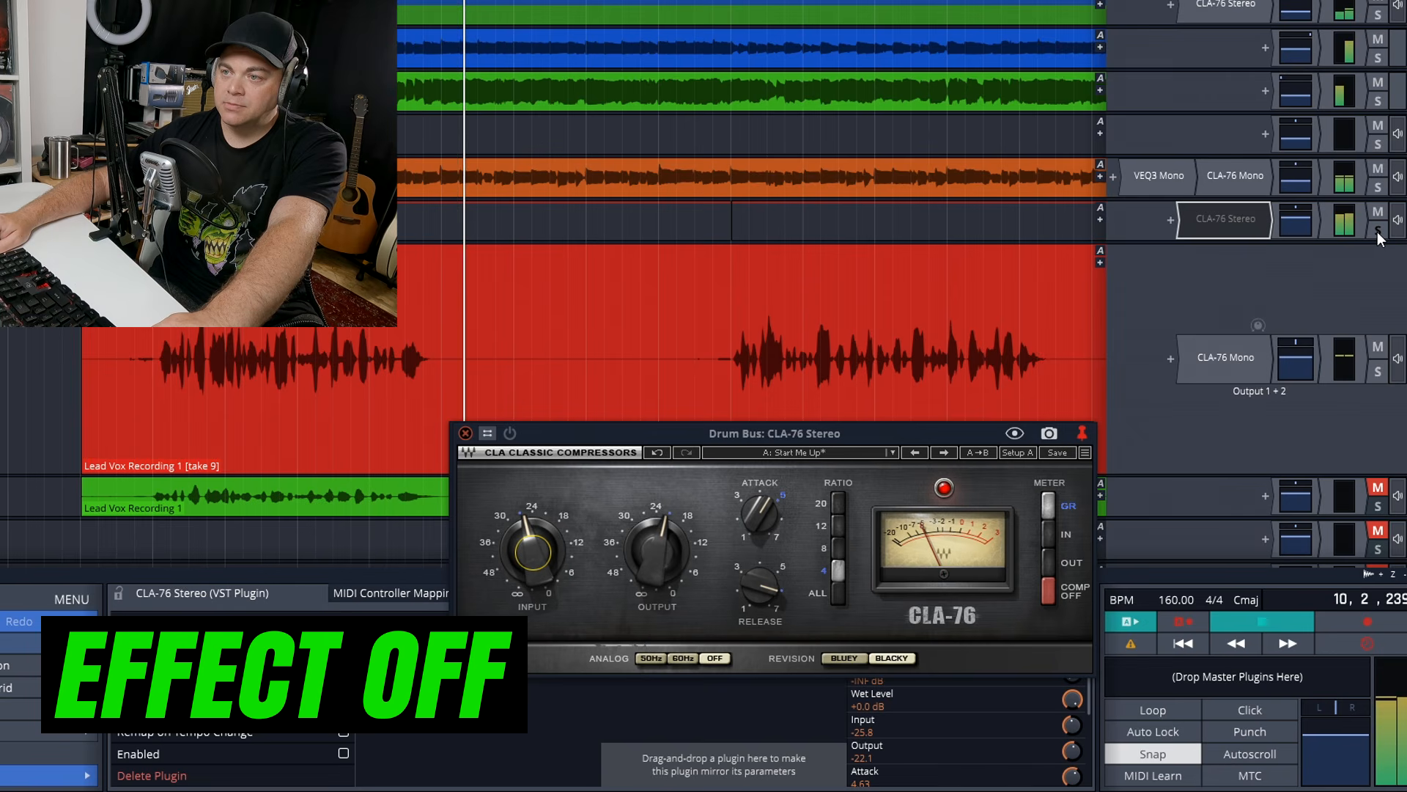
pyautogui.press('e')
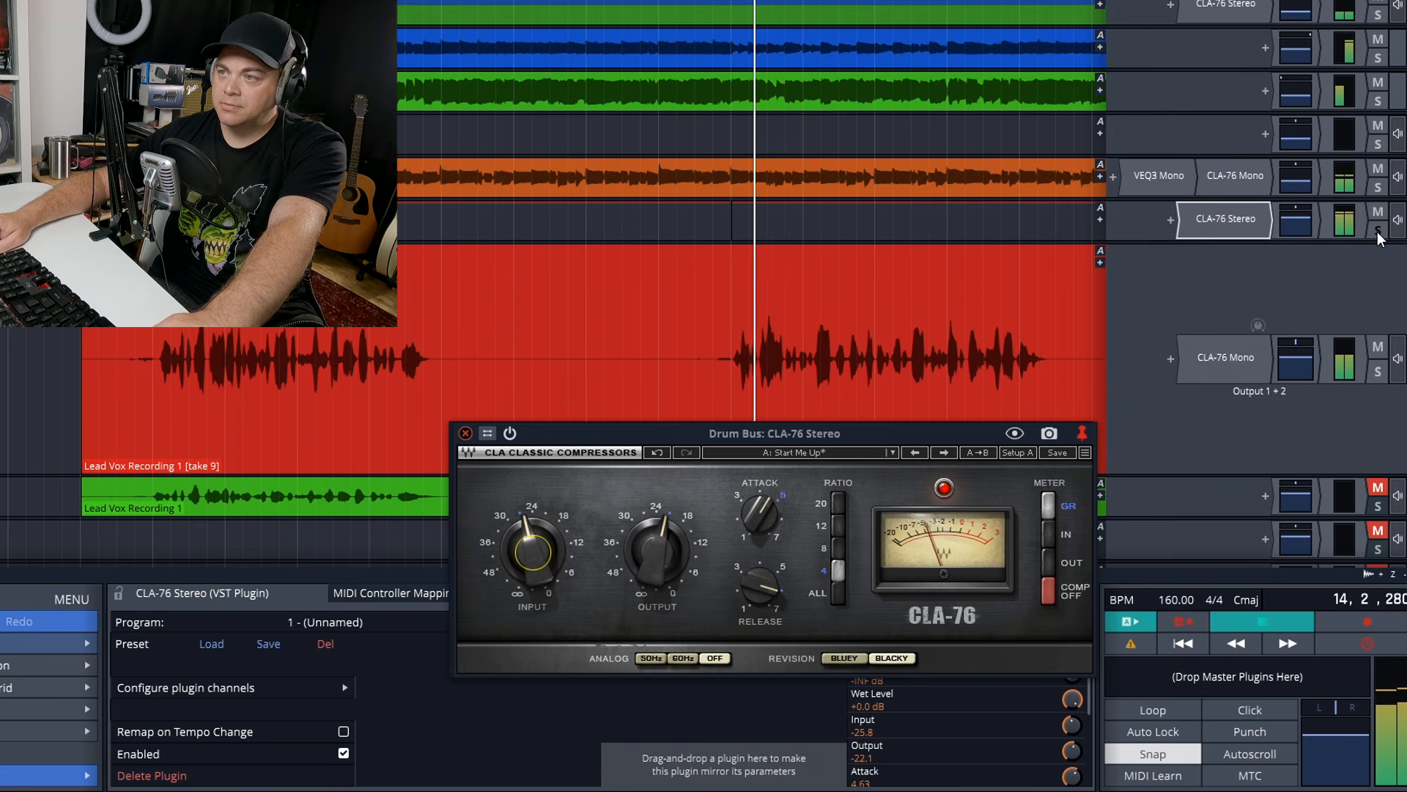
pyautogui.press('e')
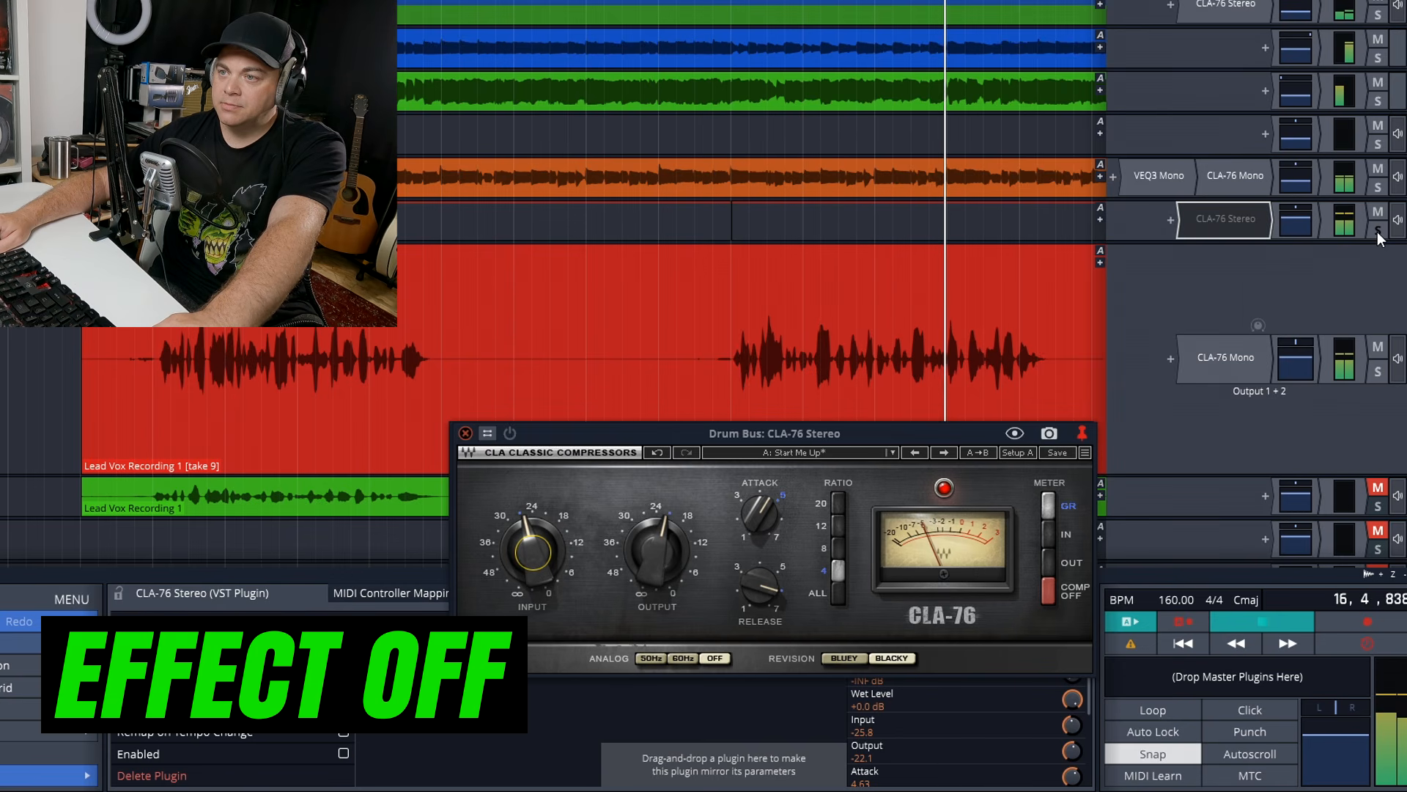
pyautogui.press('e')
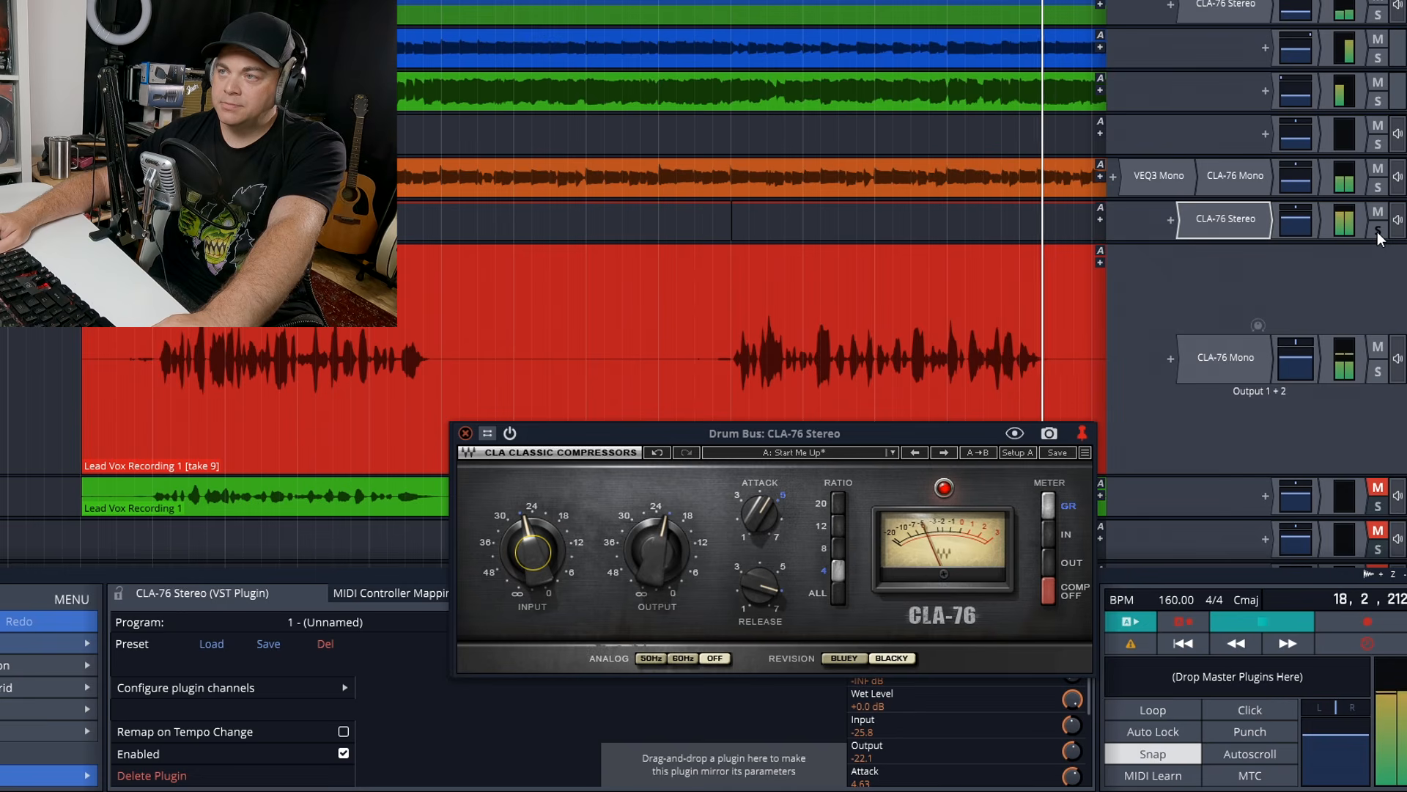
pyautogui.press('space')
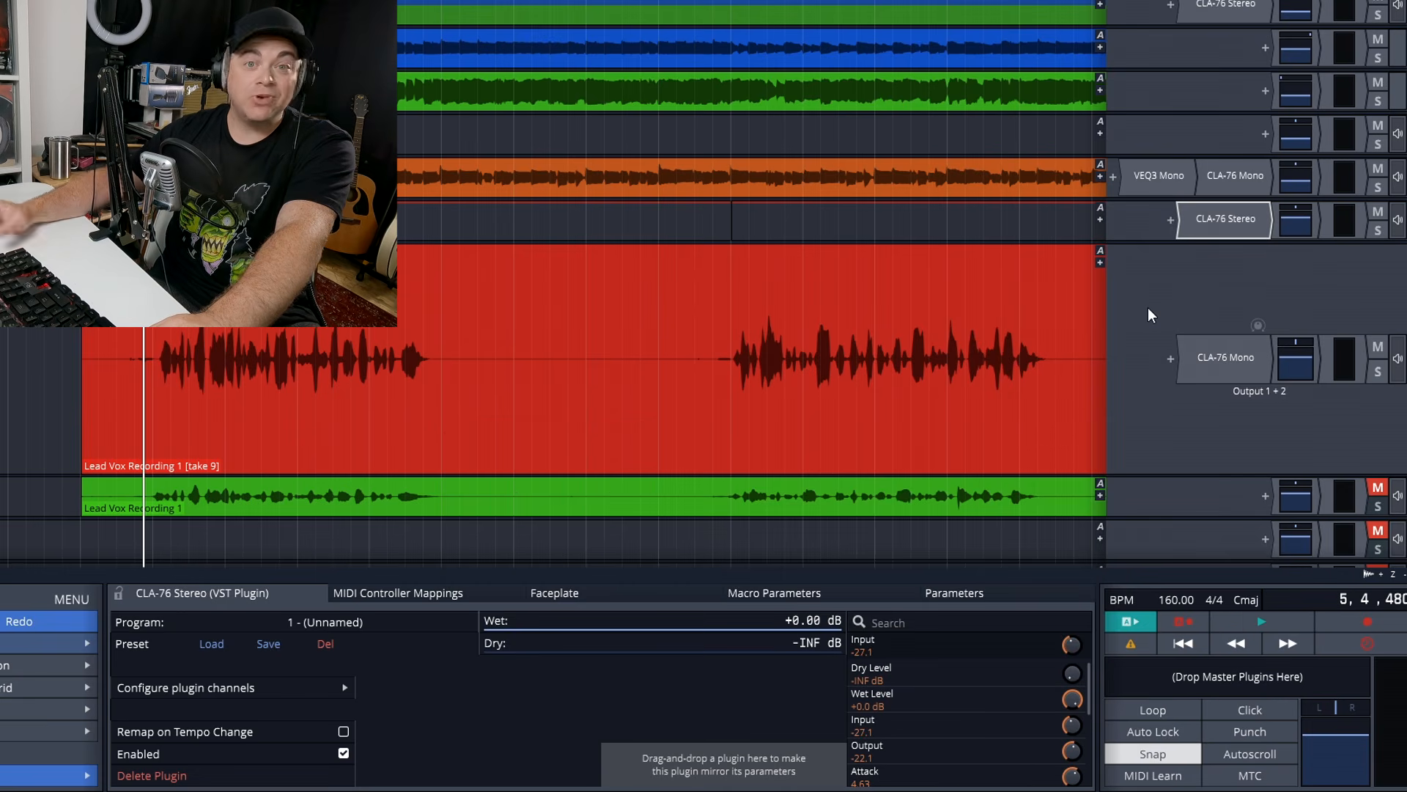